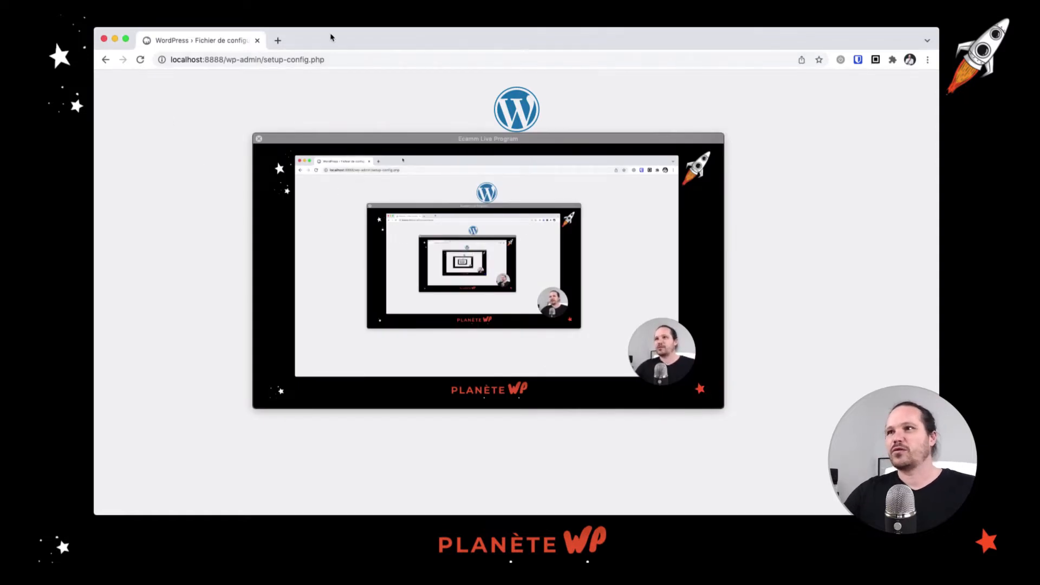
pyautogui.click(260, 139)
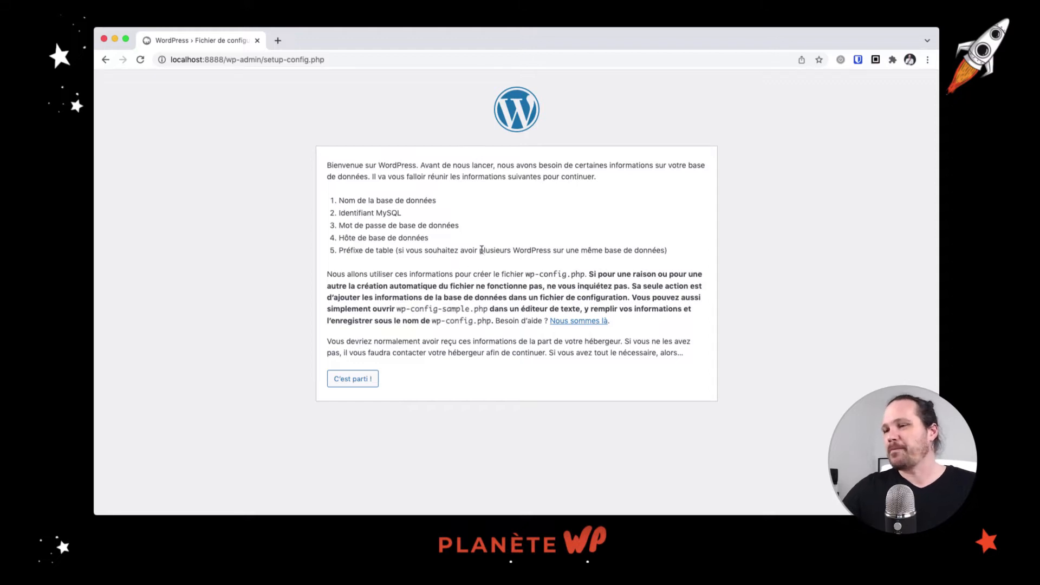
pyautogui.click(371, 381)
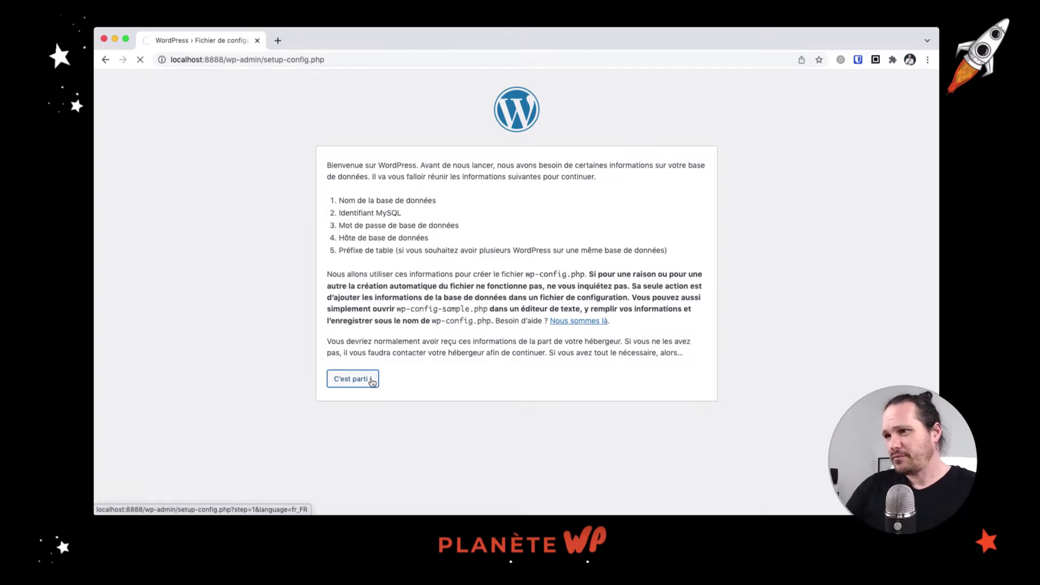
pyautogui.doubleClick(471, 203)
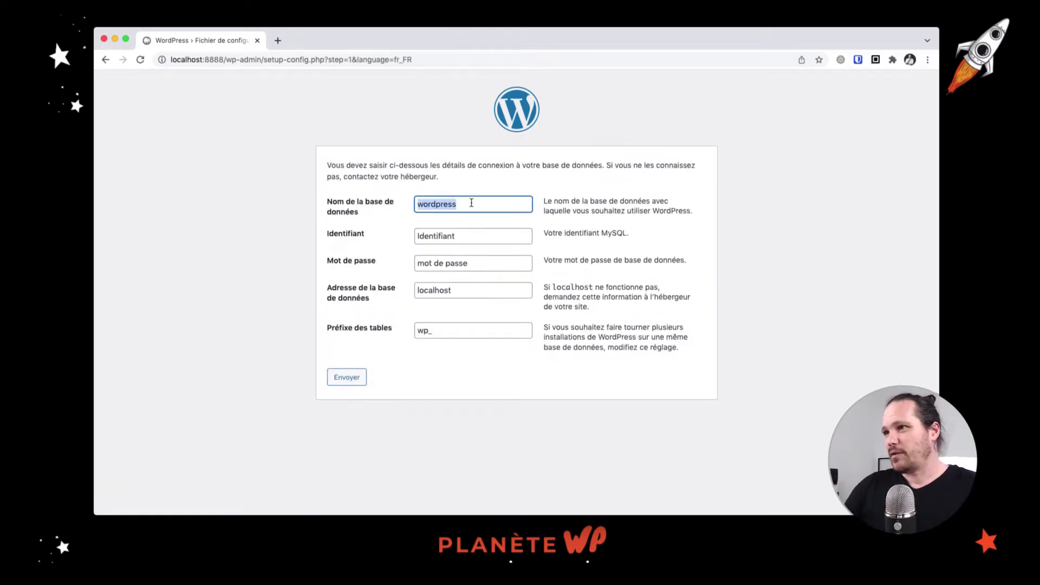
pyautogui.write('pwp')
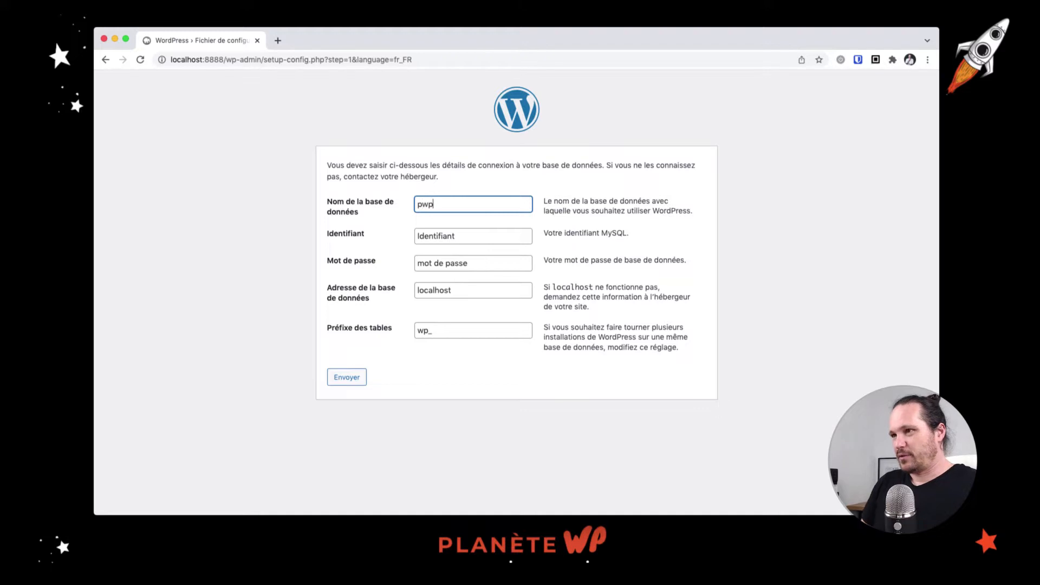
pyautogui.write('_30')
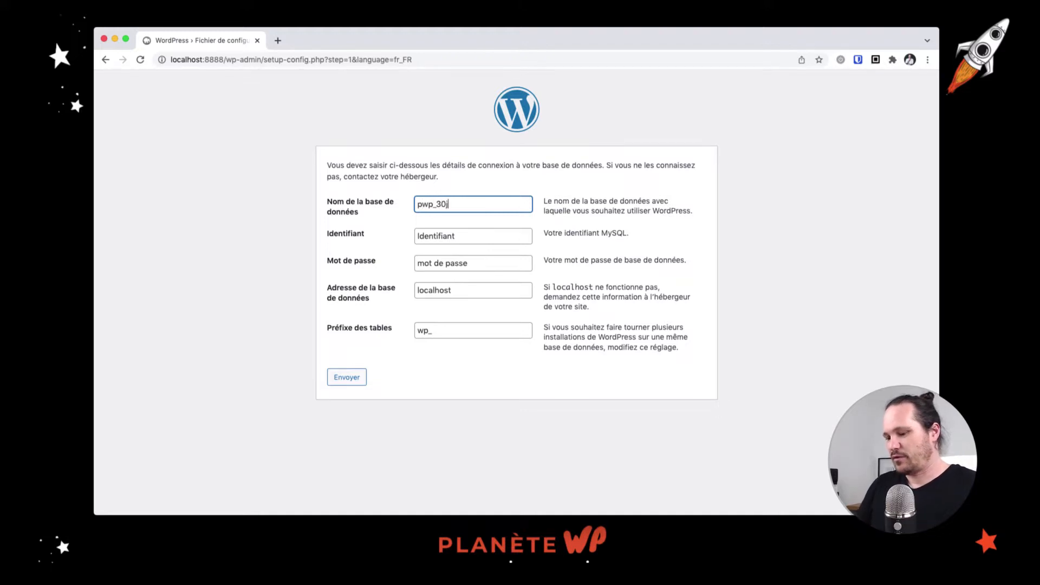
pyautogui.write('j3°')
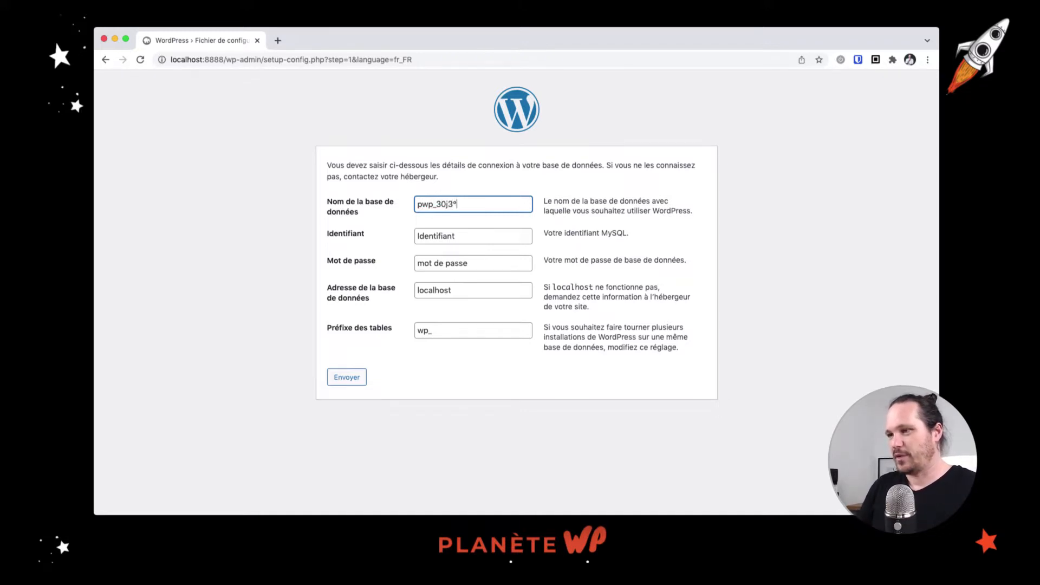
pyautogui.write('0b')
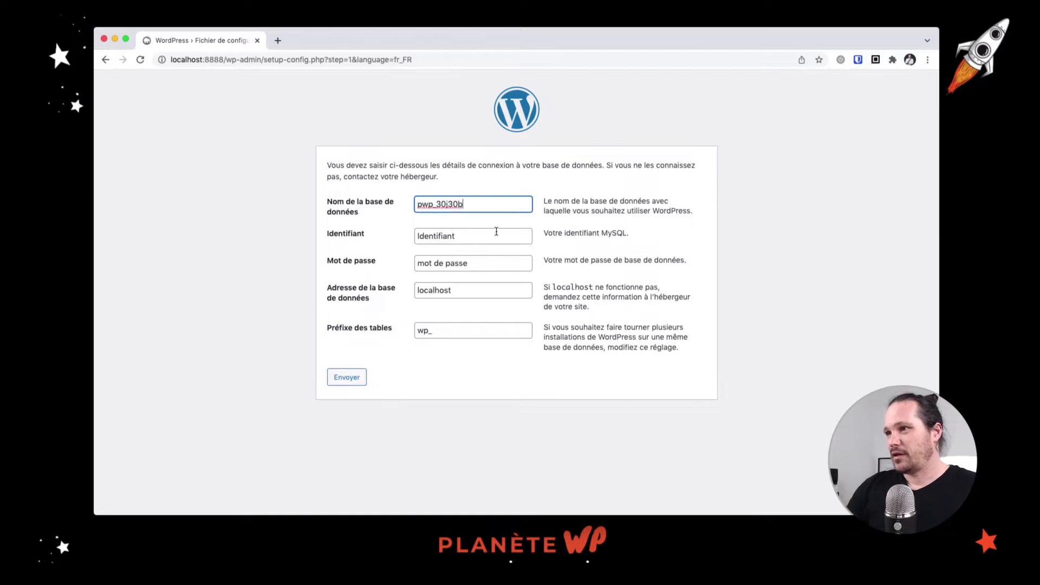
pyautogui.press('Tab')
pyautogui.write('root')
pyautogui.press('Tab')
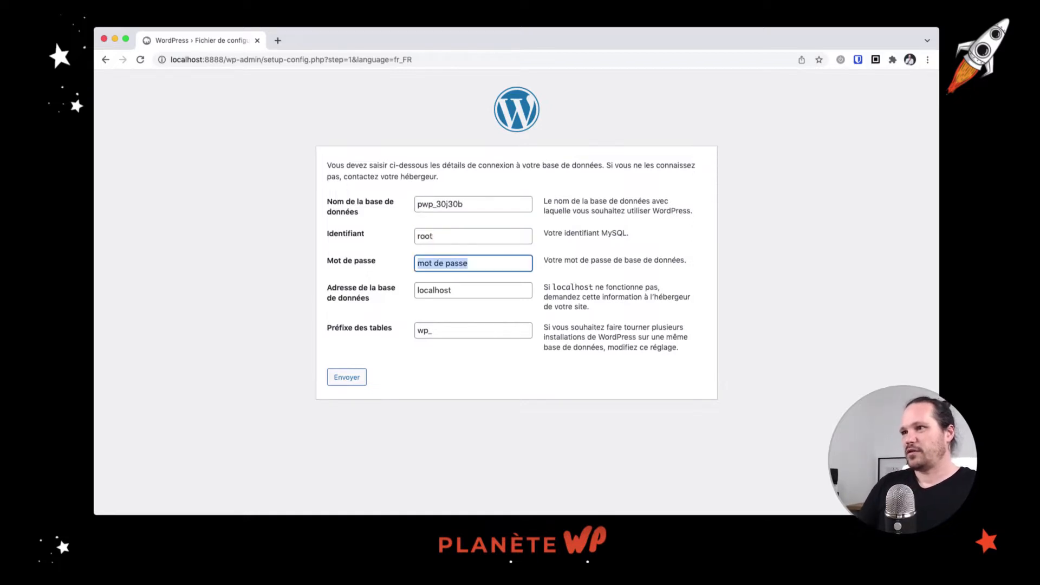
pyautogui.write('root')
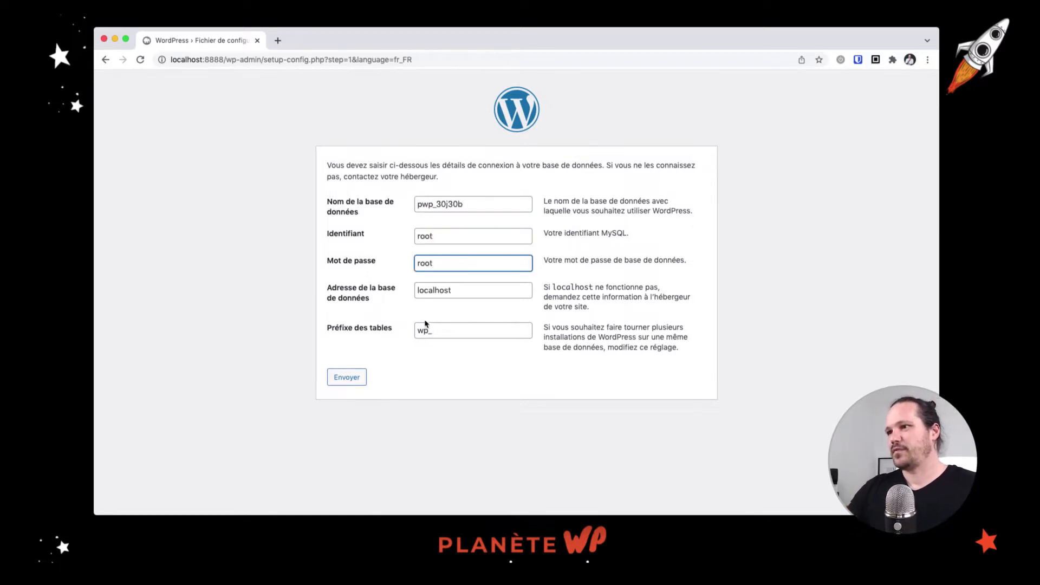
pyautogui.moveTo(431, 331); pyautogui.dragTo(419, 331)
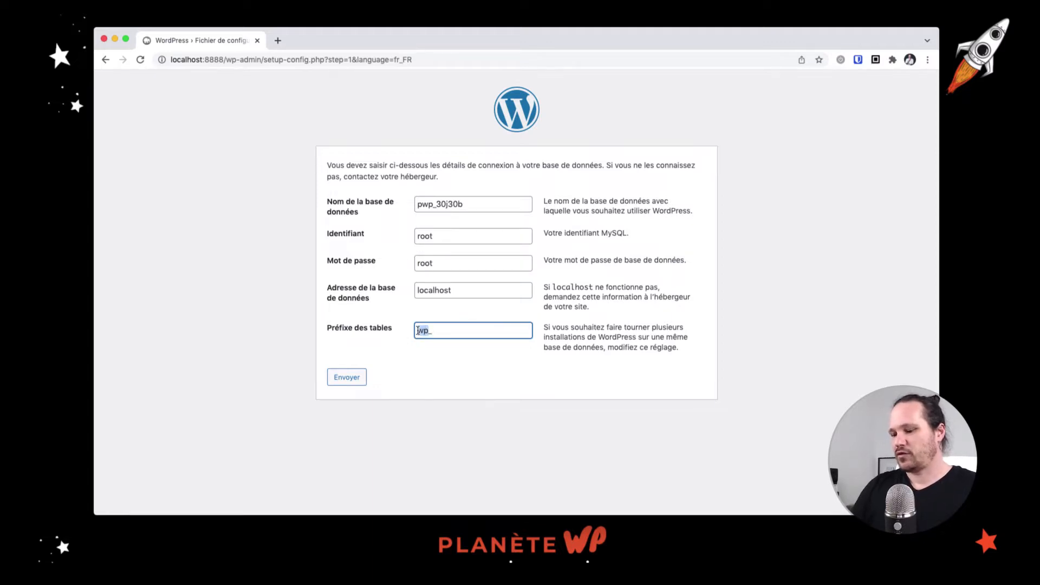
pyautogui.write('pwp30')
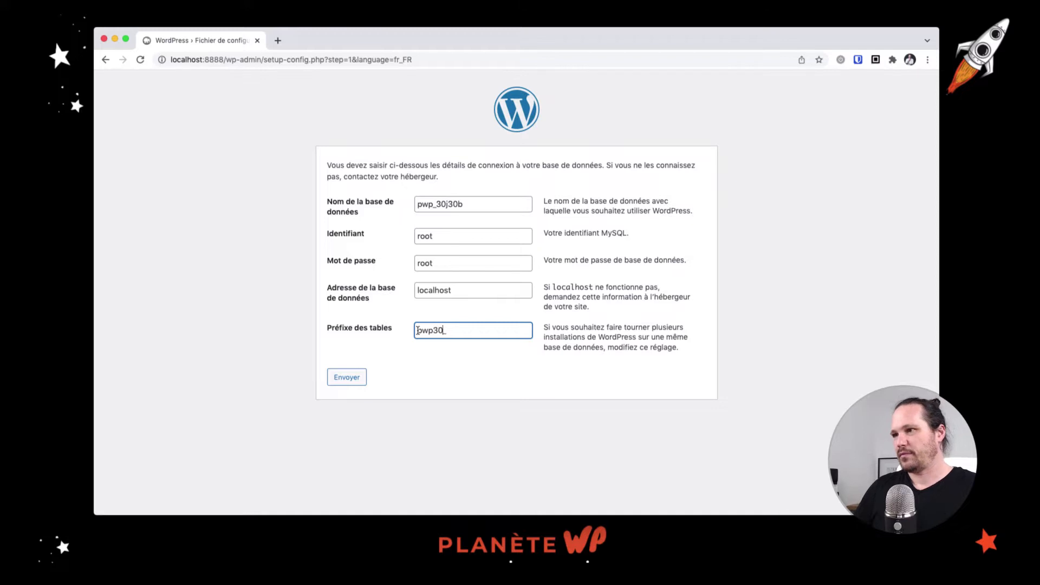
pyautogui.click(358, 376)
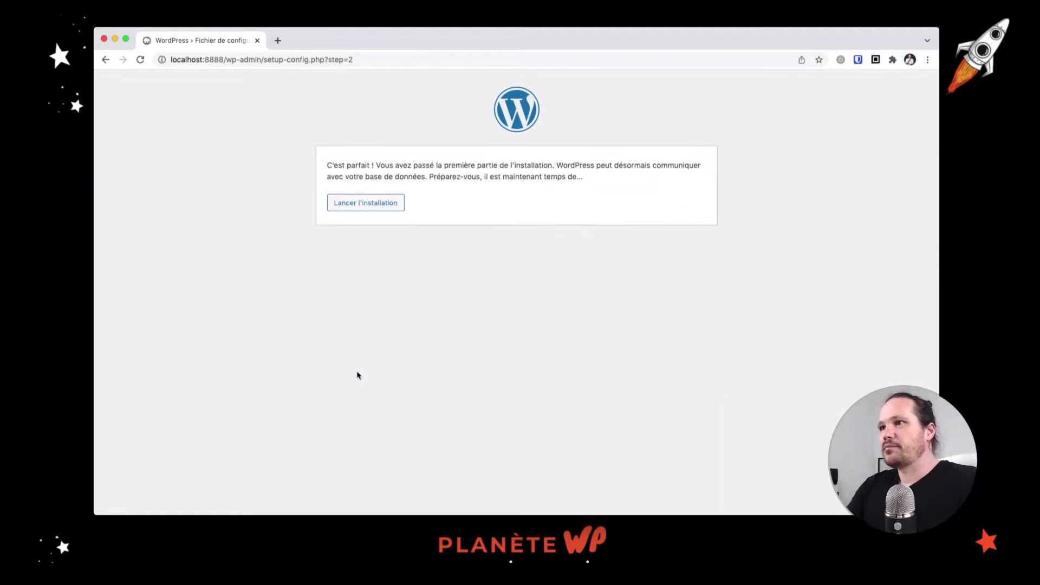
# Title the site 'Défi 30 Jours 30 blogs' and enter the admin username, keeping the generated password
pyautogui.click(395, 197)
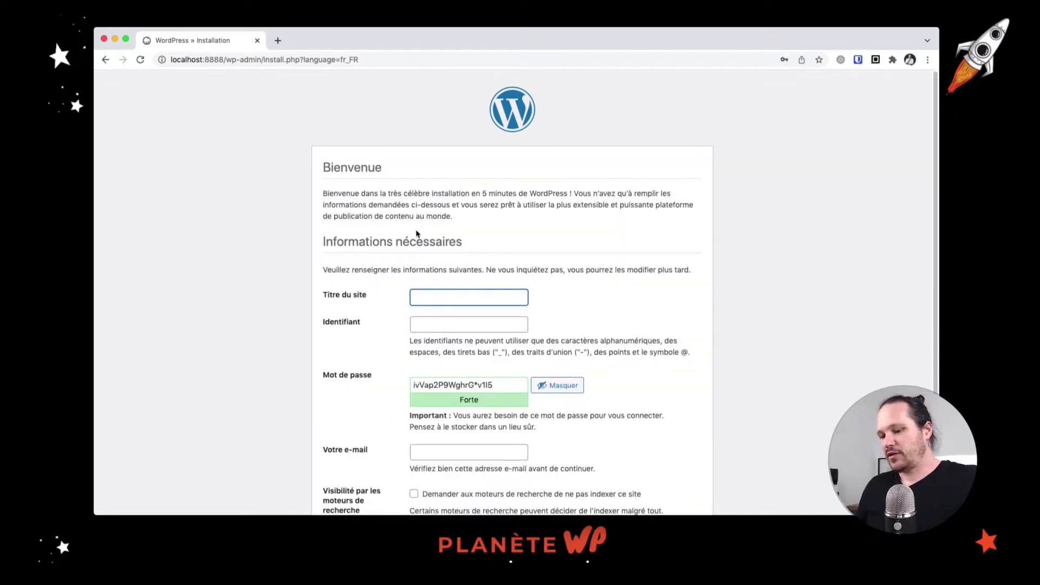
pyautogui.write('Défi')
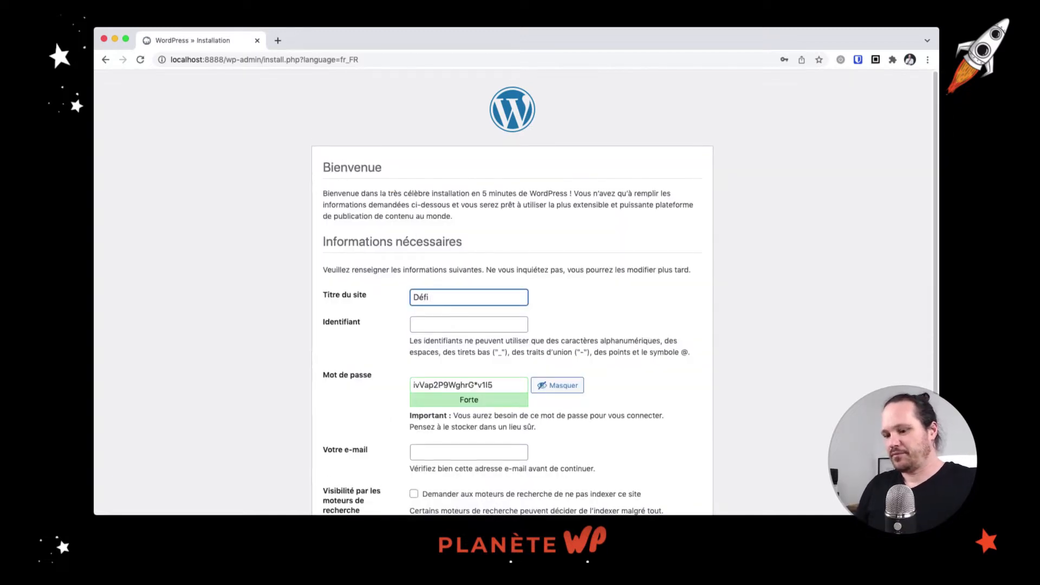
pyautogui.write(' 30 Jours')
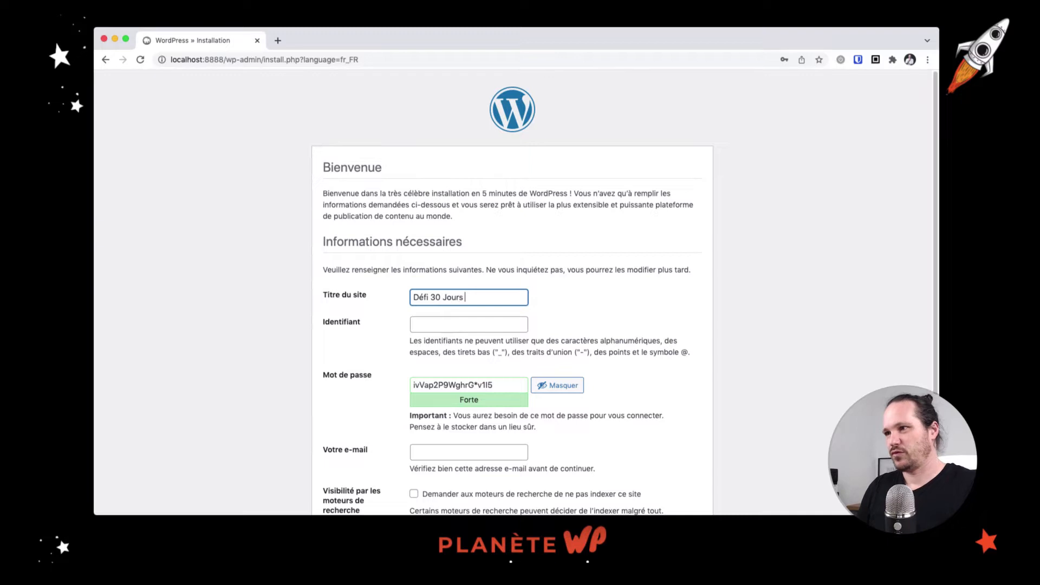
pyautogui.write(' 30 bl')
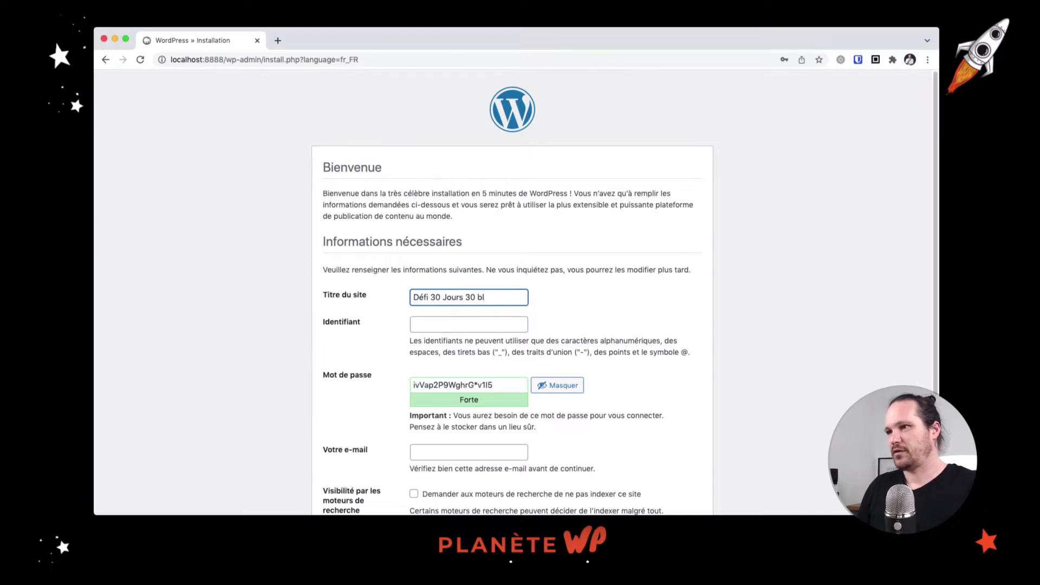
pyautogui.write('ogs')
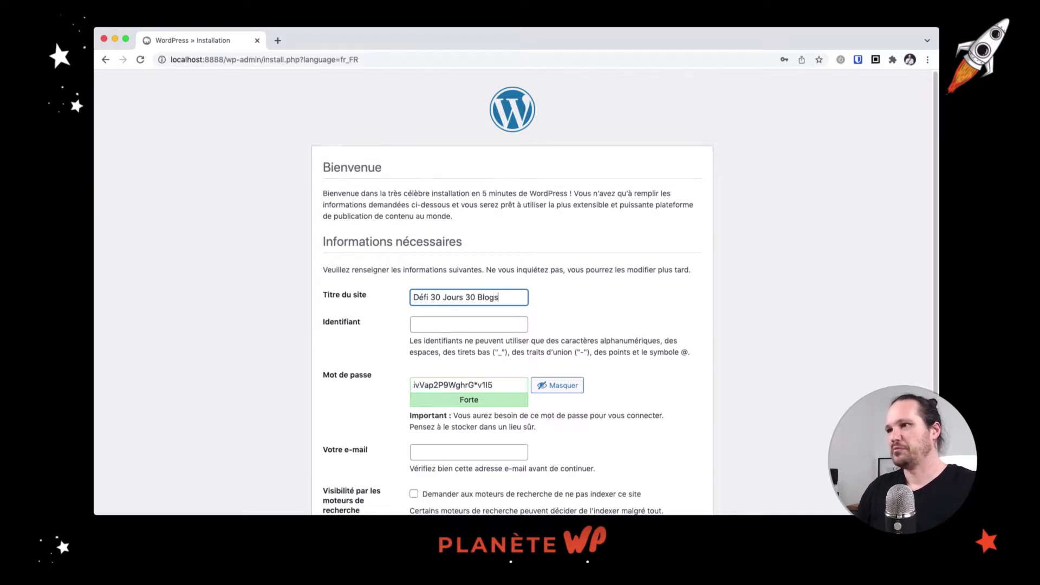
pyautogui.click(433, 329)
pyautogui.write('Ce')
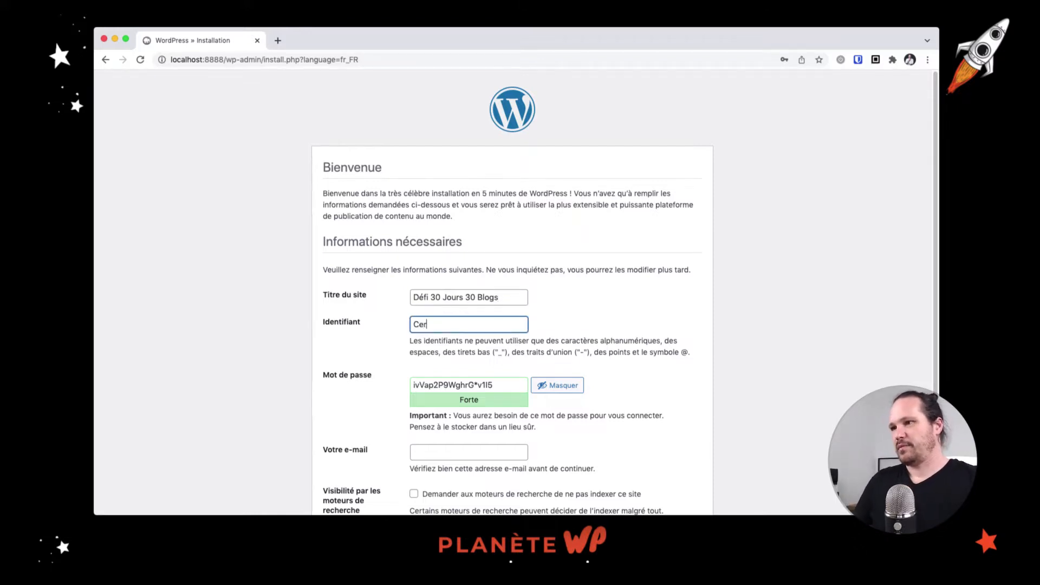
pyautogui.write('dric')
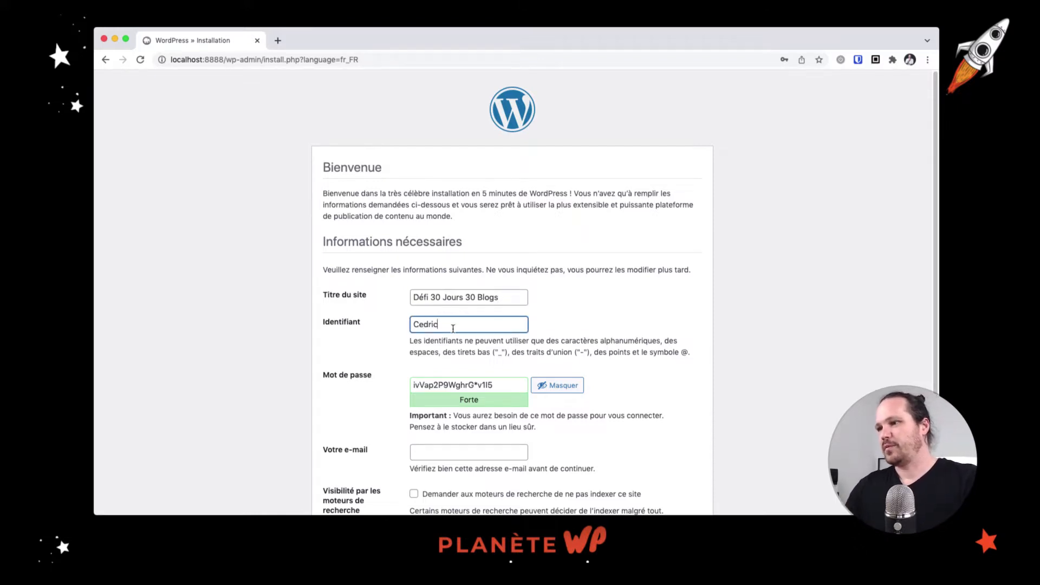
pyautogui.click(482, 388)
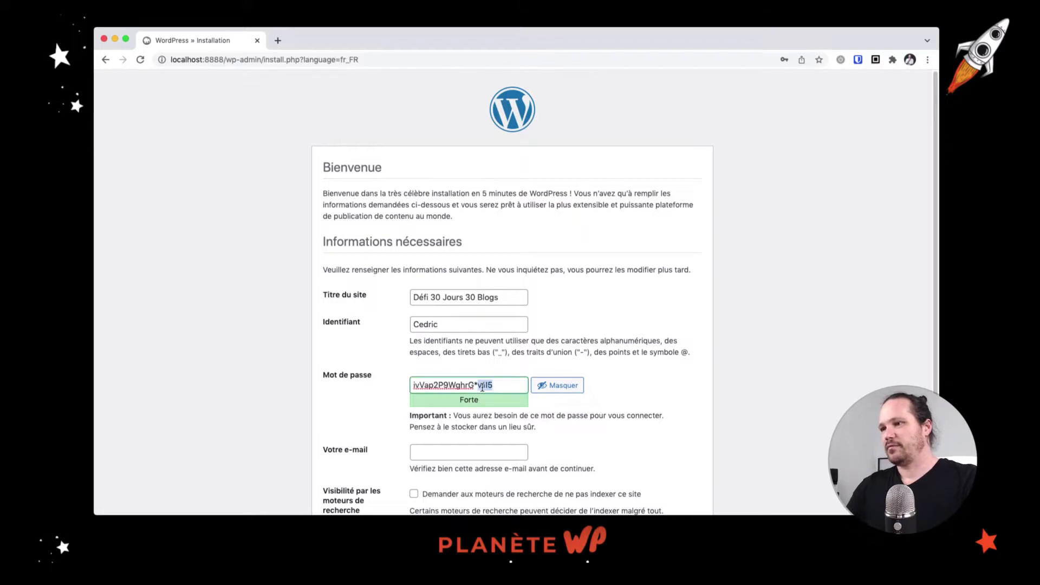
pyautogui.tripleClick(482, 388)
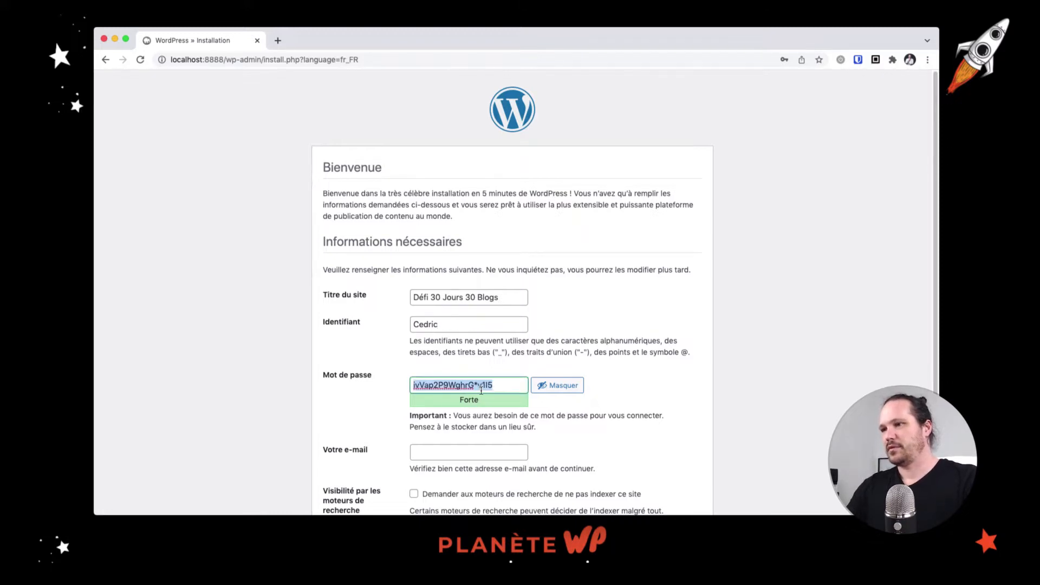
# Enter the admin's e-mail address, discourage search-engine indexing, and install WordPress
pyautogui.click(485, 450)
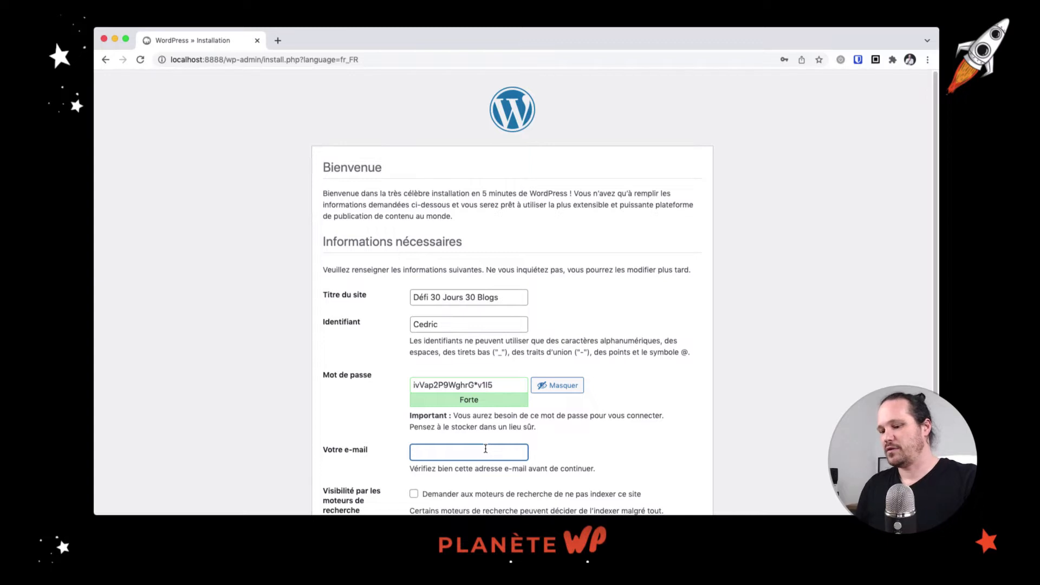
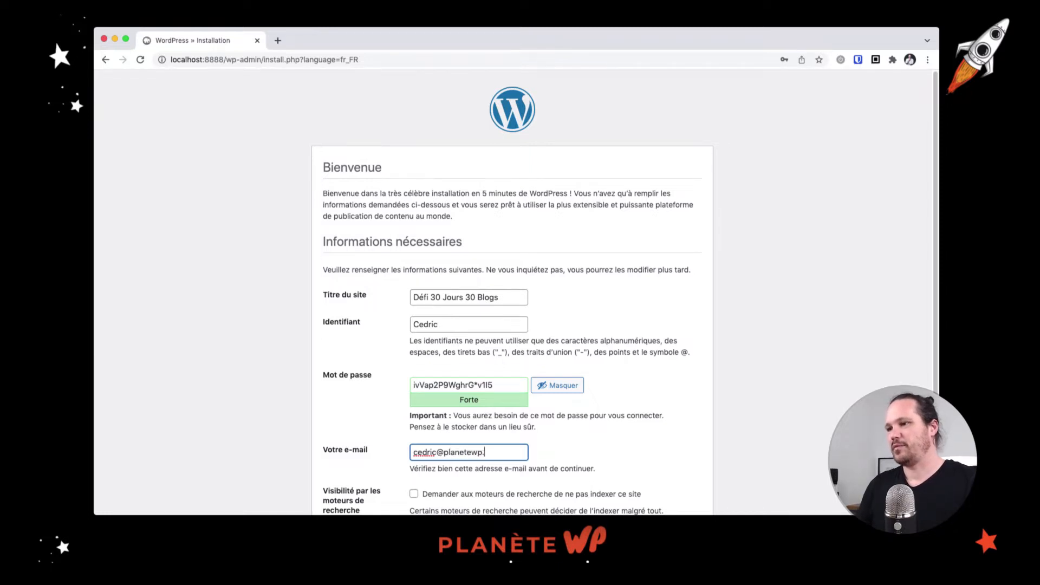
pyautogui.scroll(-3, 471, 364)
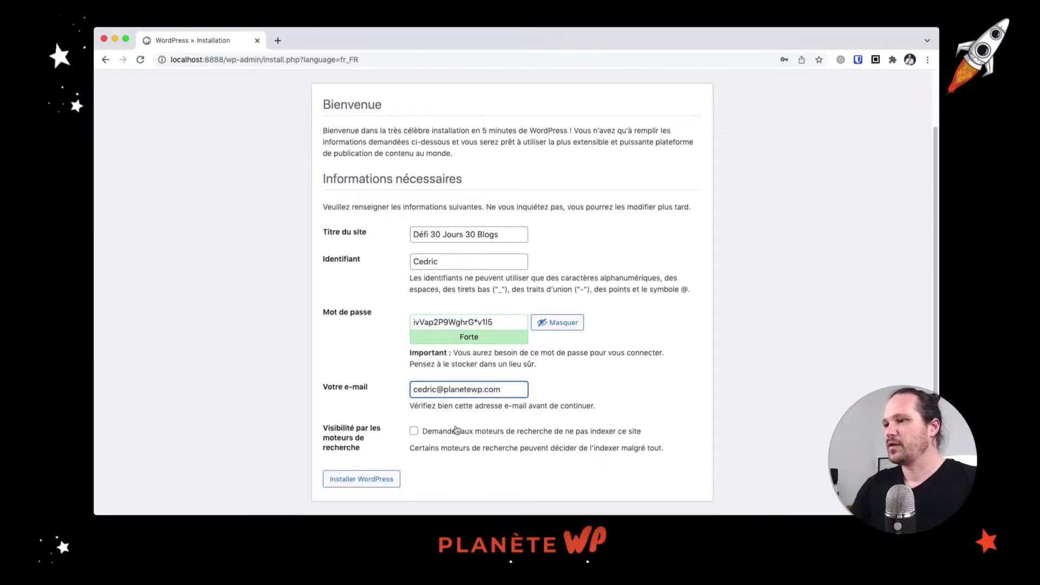
pyautogui.click(440, 430)
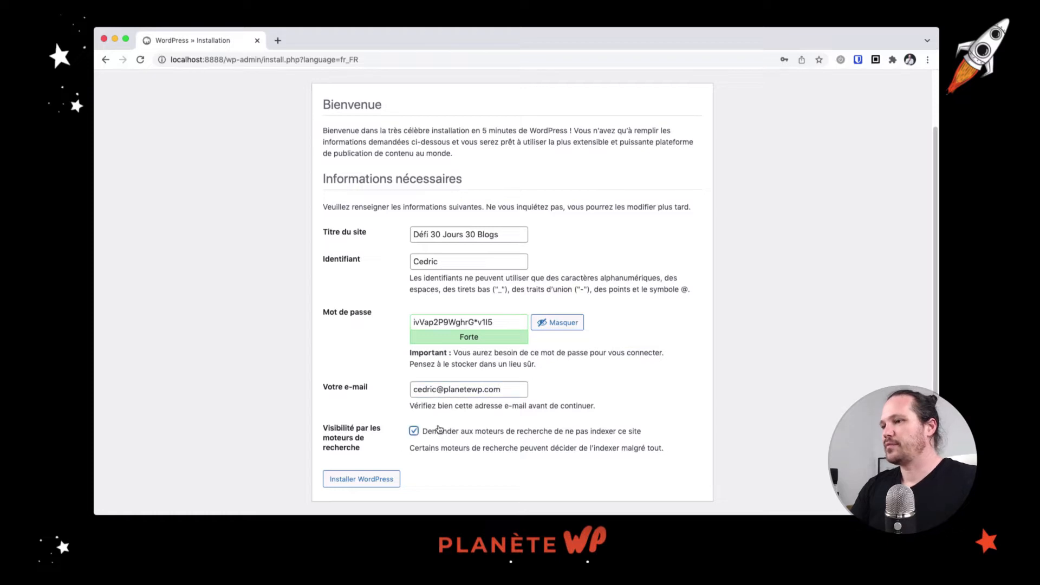
pyautogui.click(353, 479)
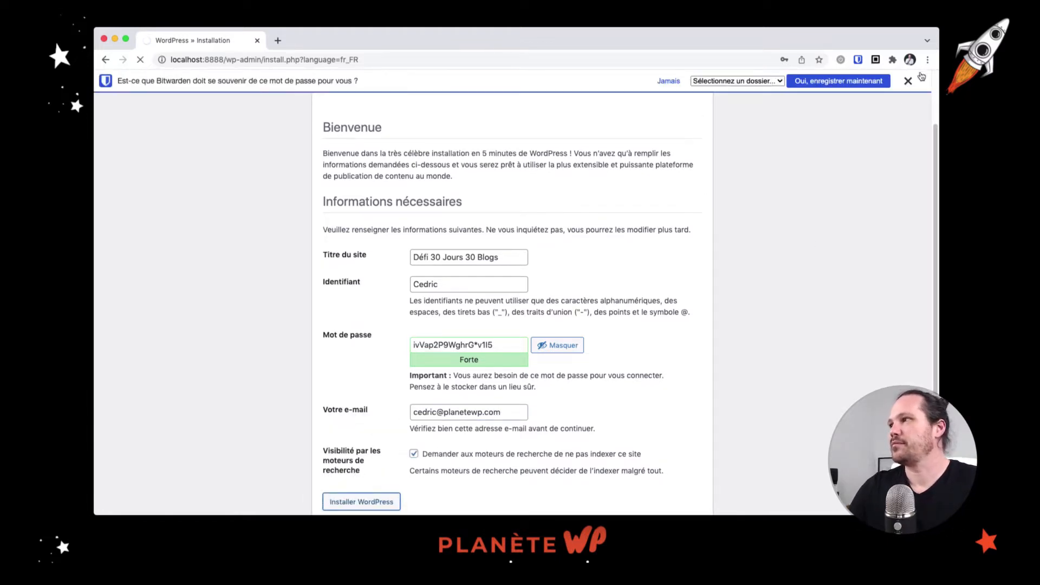
# Log in to the new site as admin with the saved password, dismissing the save-password prompts
pyautogui.click(906, 83)
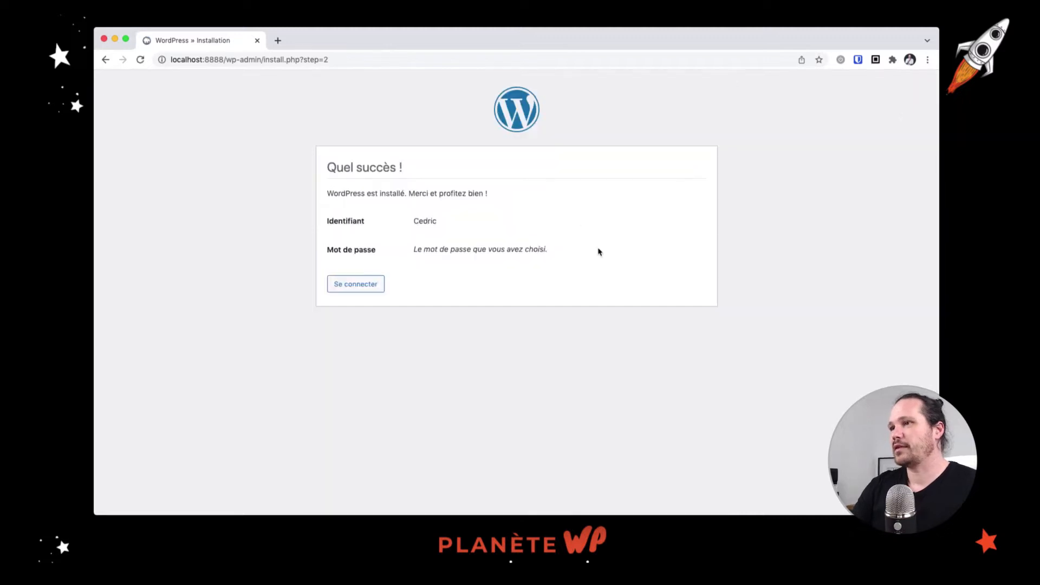
pyautogui.click(370, 285)
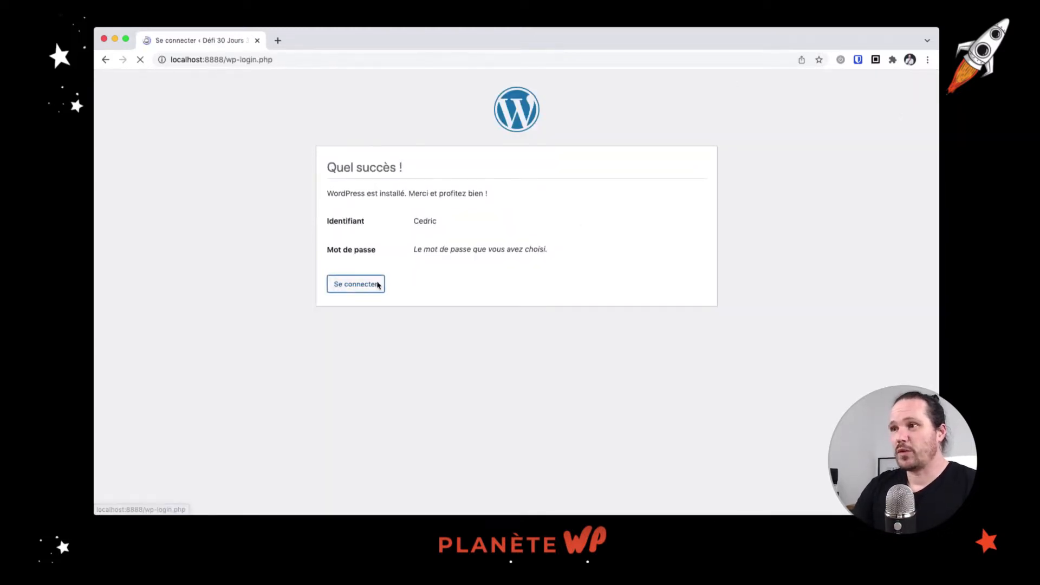
pyautogui.click(509, 277)
pyautogui.doubleClick(509, 277)
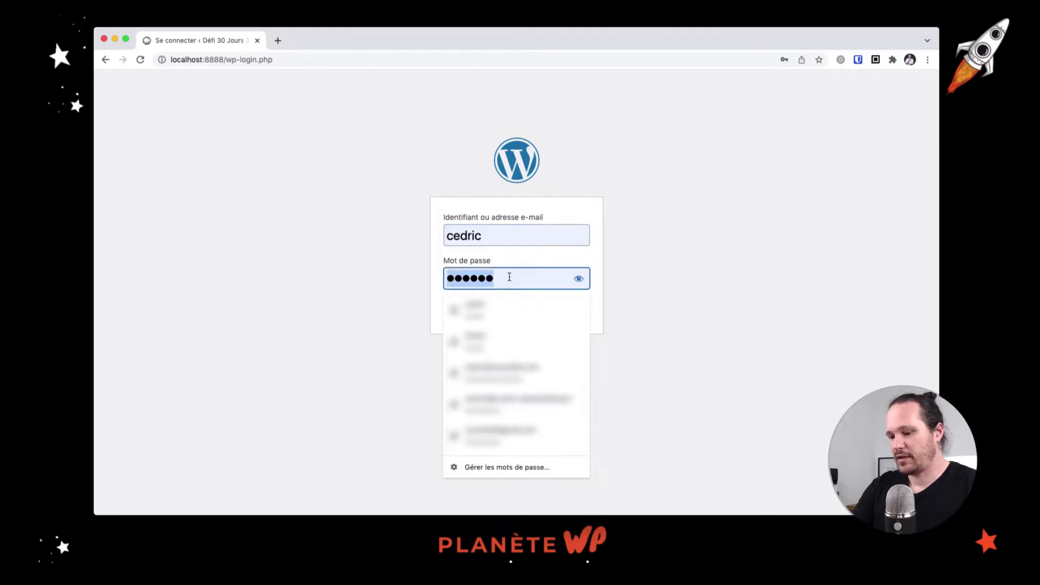
pyautogui.press('super+v')
pyautogui.press('Return')
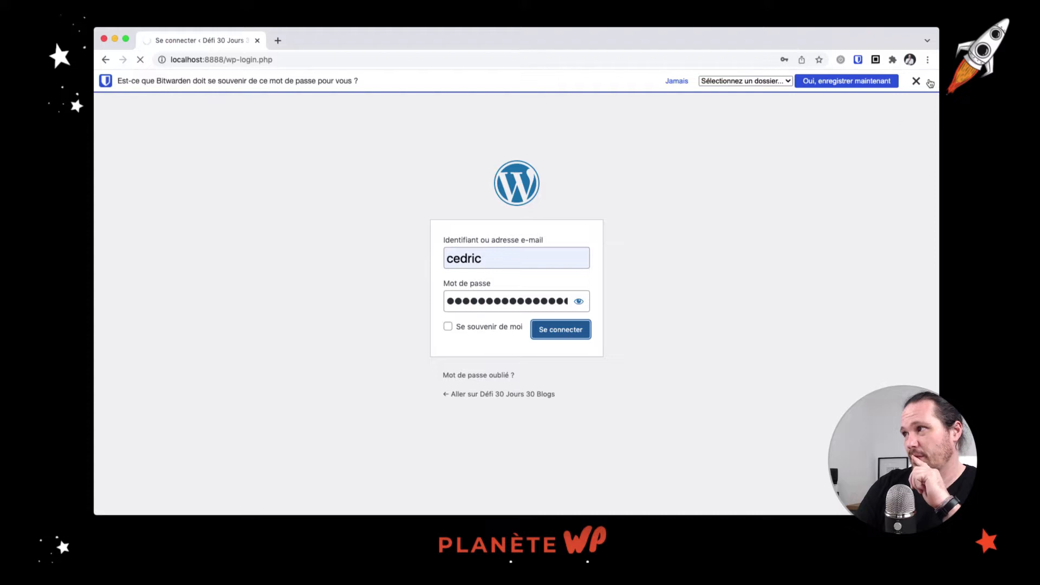
pyautogui.click(916, 81)
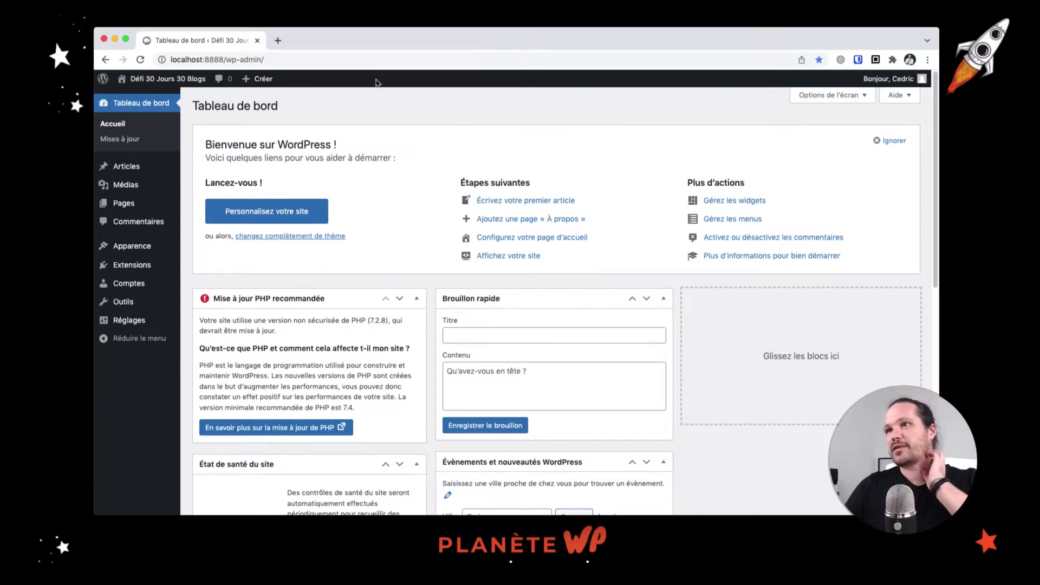
# Open the public front page in a second tab and scroll through the 'Bonjour tout le monde !' post
pyautogui.keyDown('super'); pyautogui.click(158, 82); pyautogui.keyUp('super')
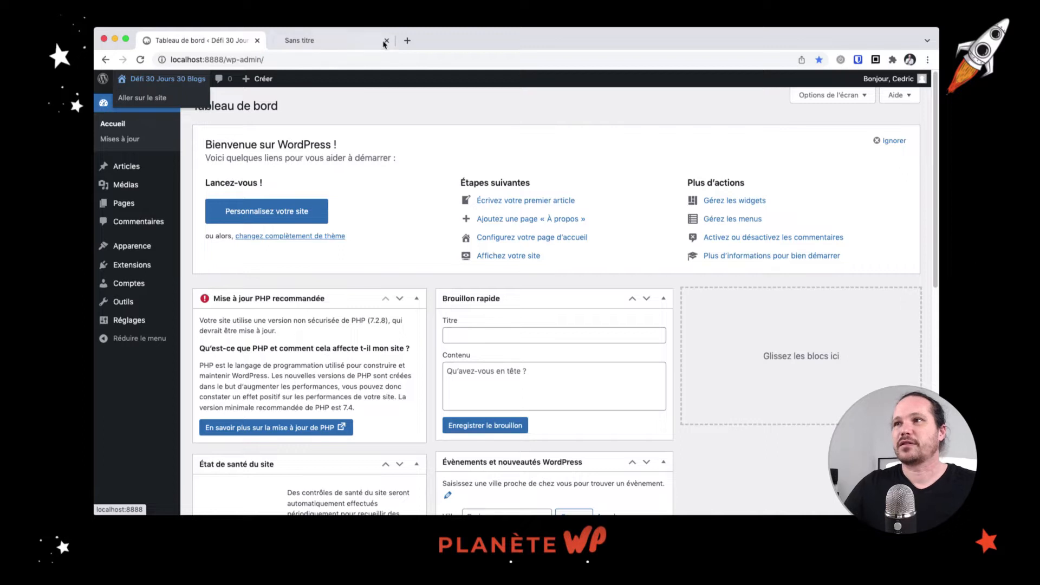
pyautogui.click(344, 41)
pyautogui.scroll(-5, 659, 293)
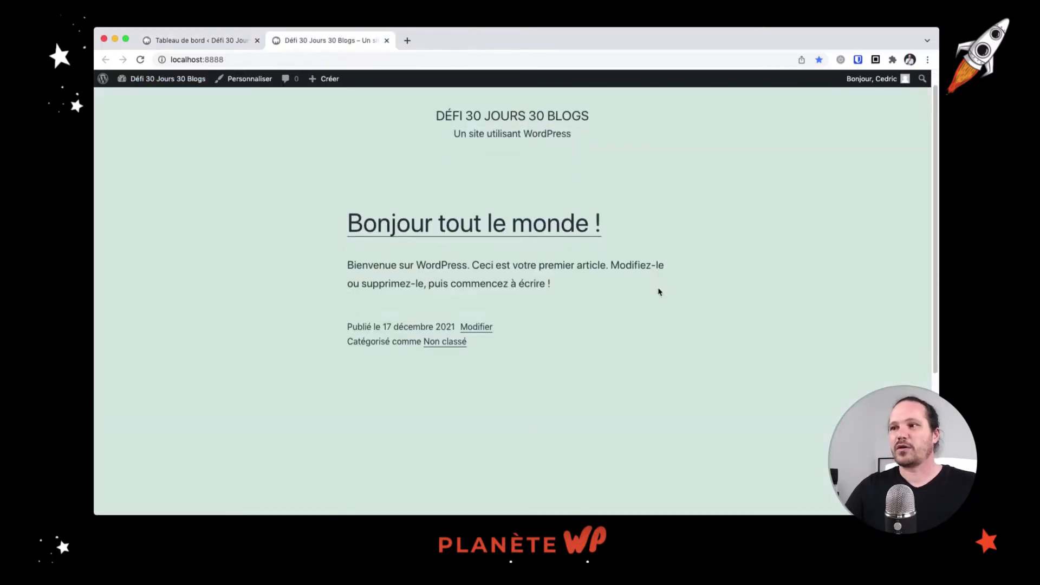
pyautogui.scroll(5, 659, 294)
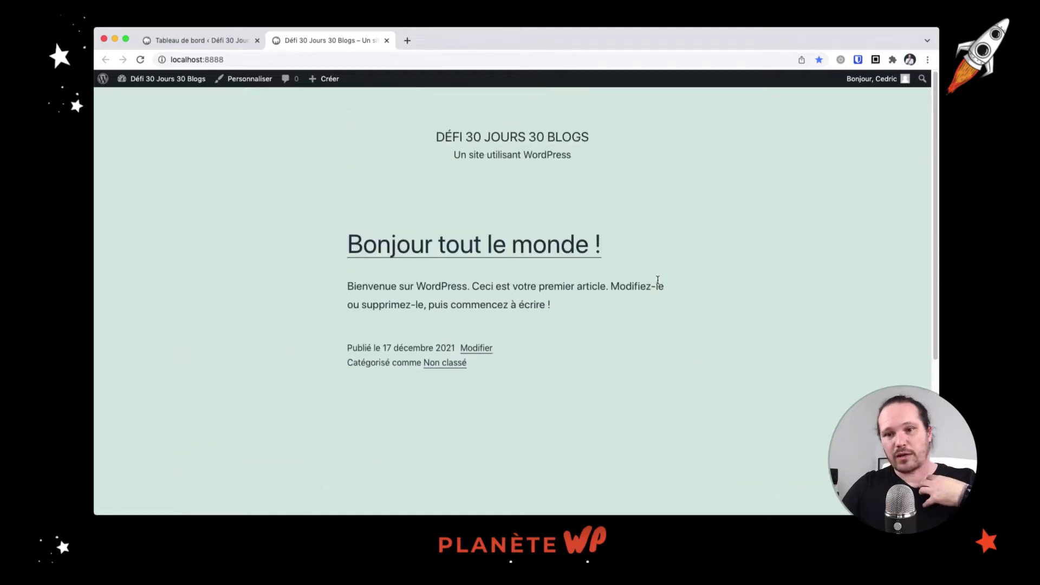
pyautogui.scroll(-5, 655, 275)
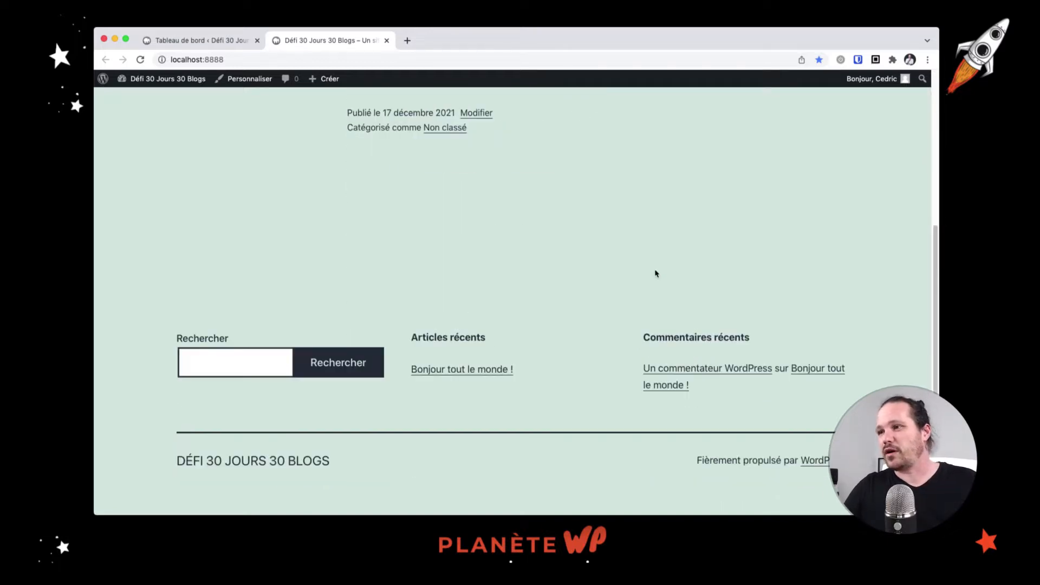
pyautogui.scroll(5, 655, 273)
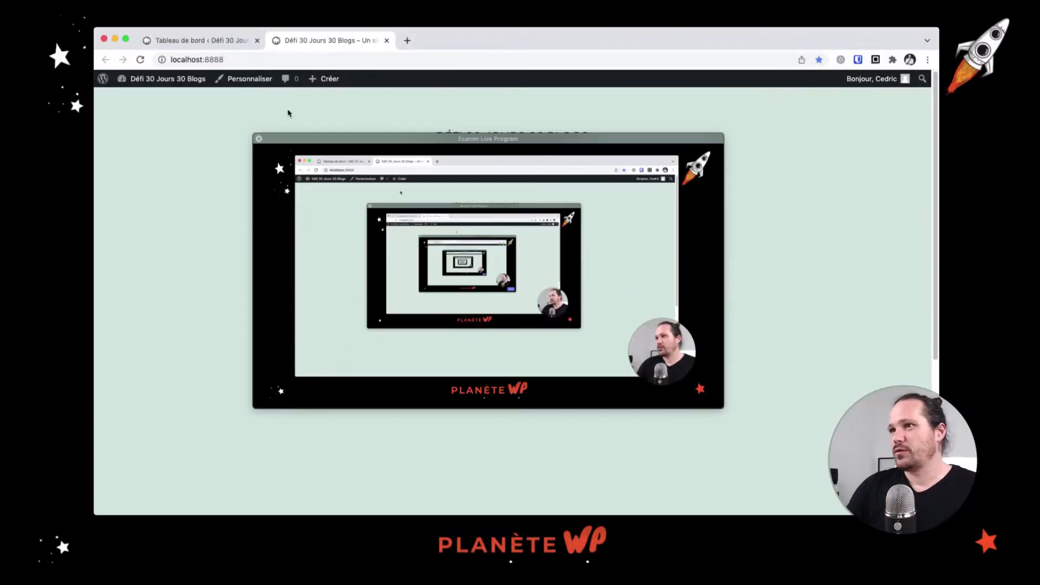
pyautogui.click(259, 142)
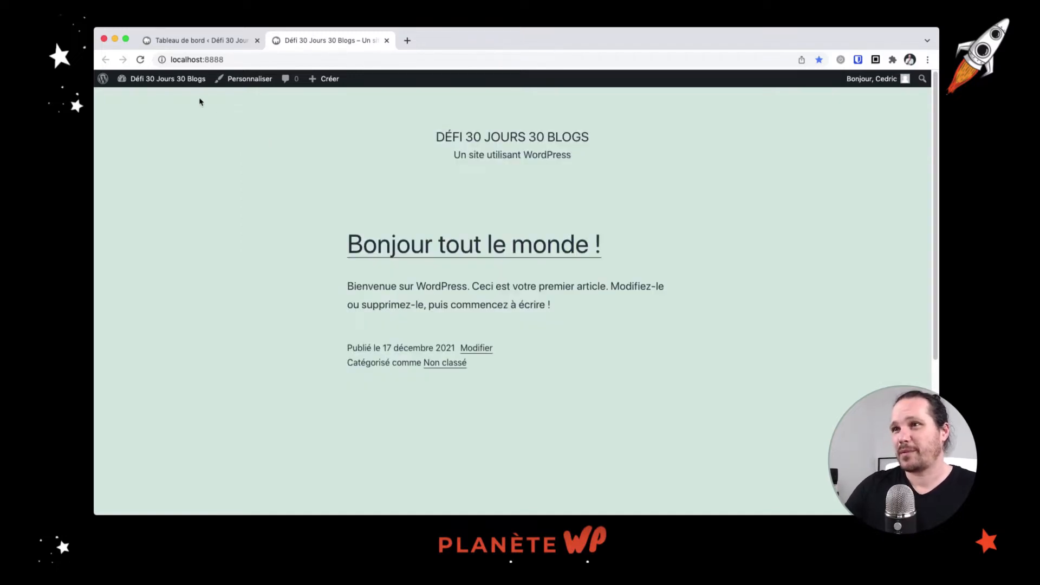
# Search the plugin directory for 'elementor', then install and activate Elementor Website Builder
pyautogui.click(206, 40)
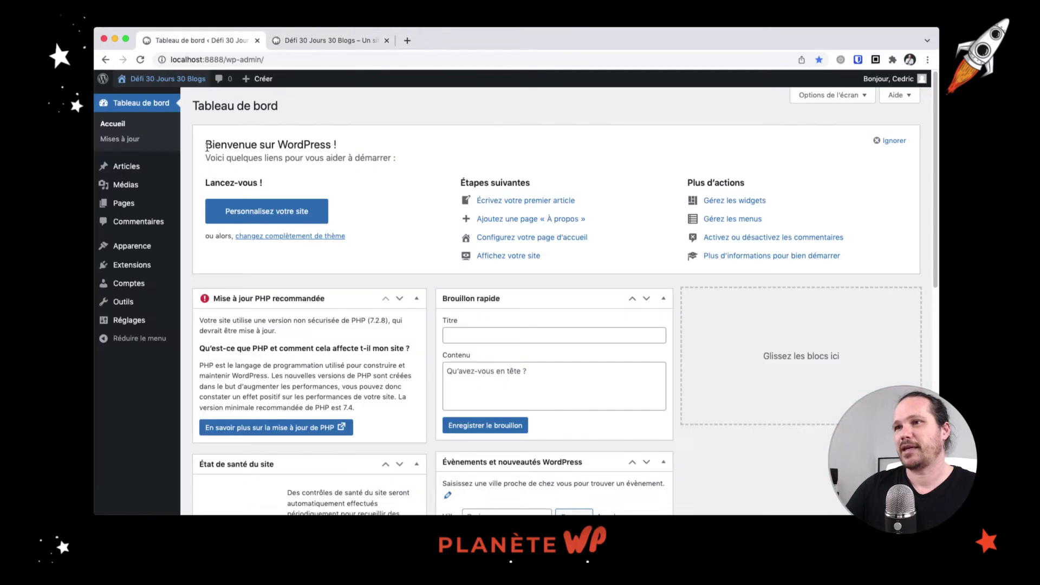
pyautogui.click(148, 268)
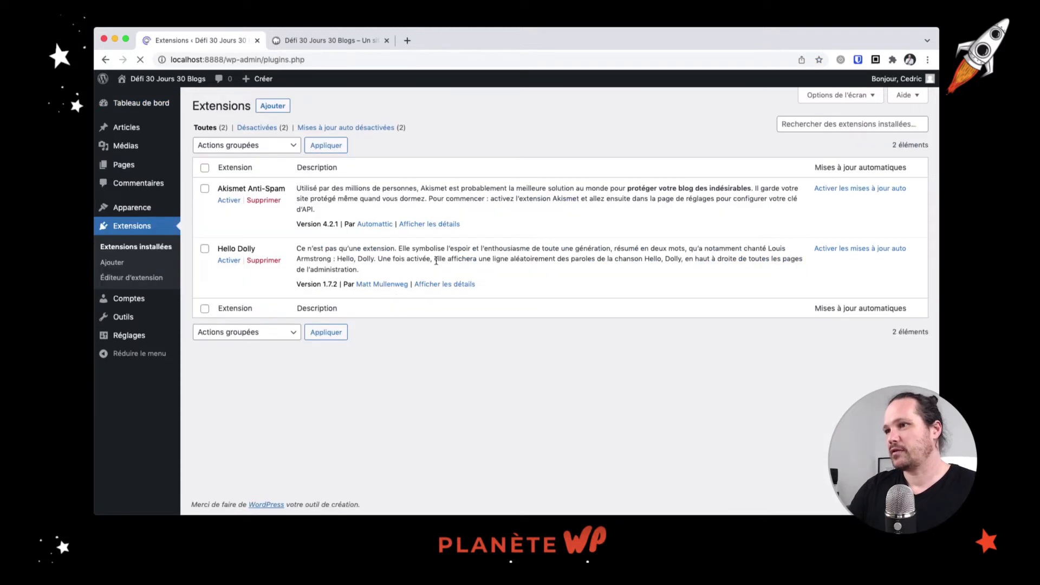
pyautogui.click(272, 107)
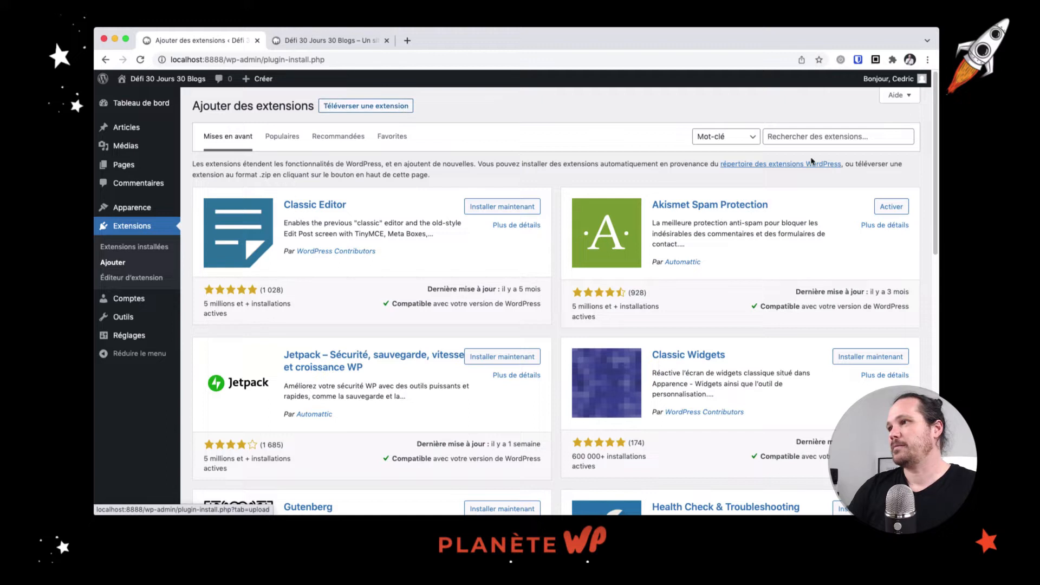
pyautogui.click(812, 137)
pyautogui.write('elem')
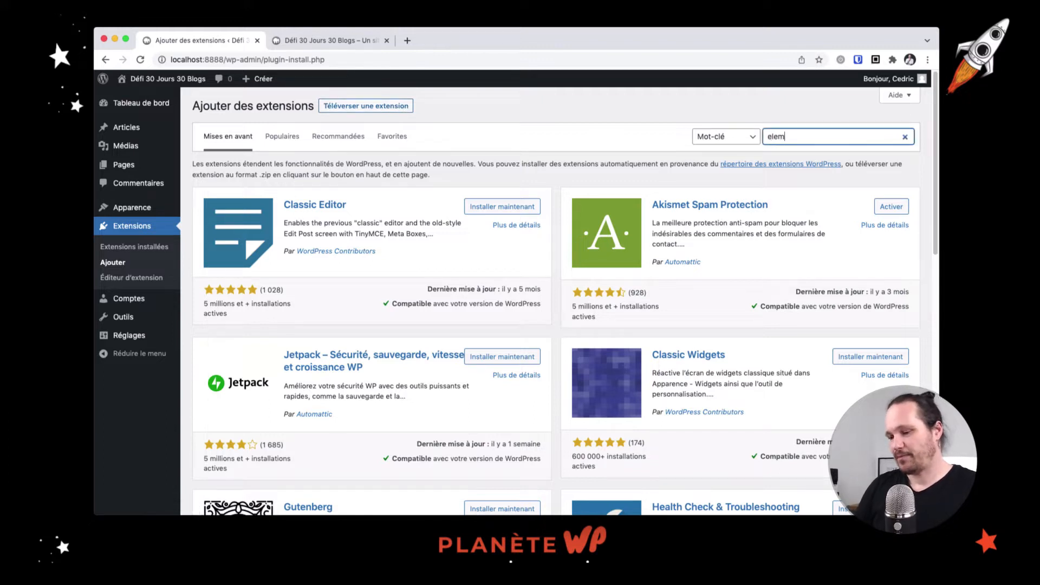
pyautogui.write('entor')
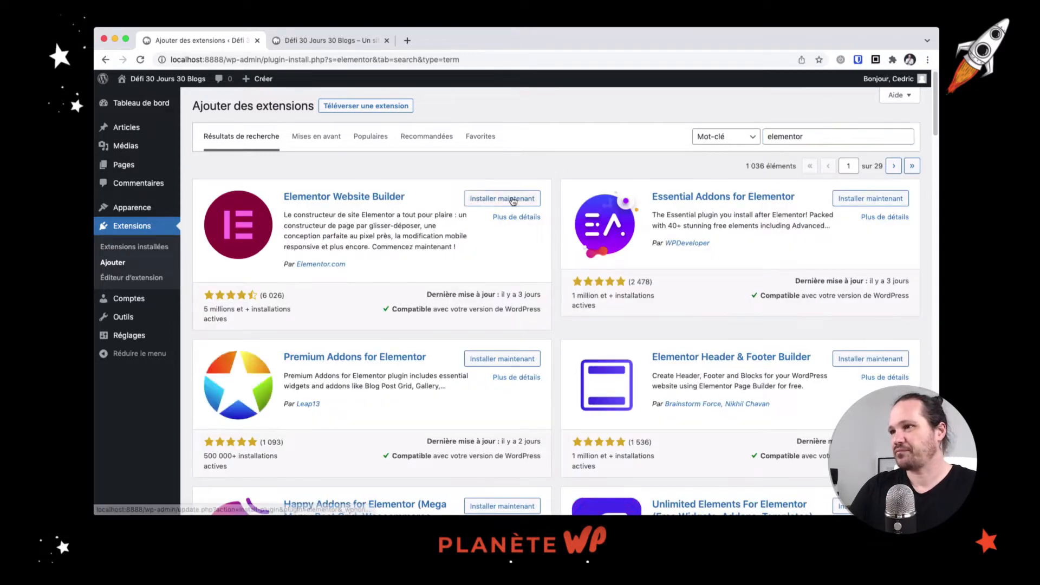
pyautogui.click(514, 199)
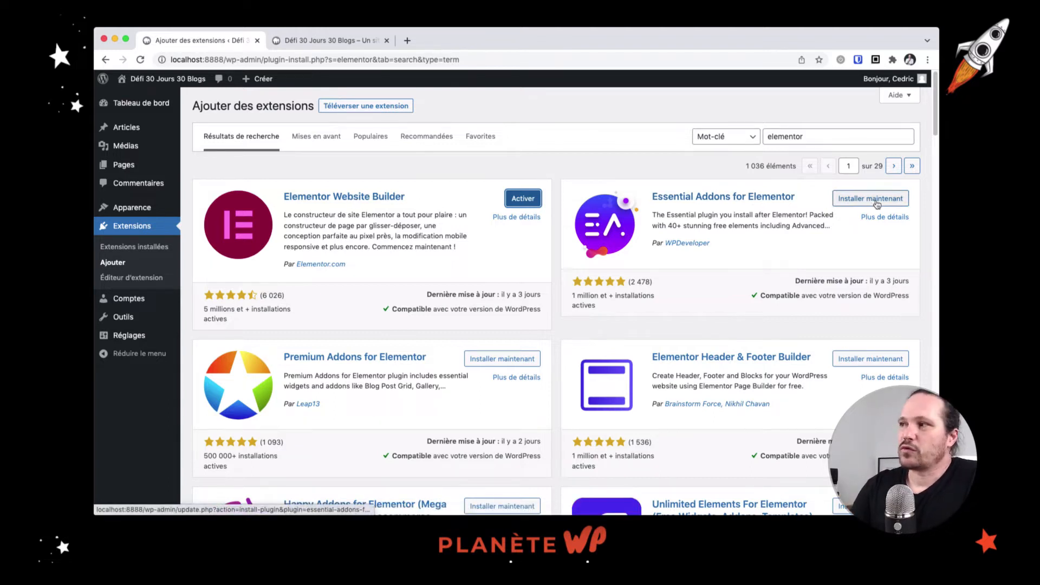
pyautogui.click(532, 200)
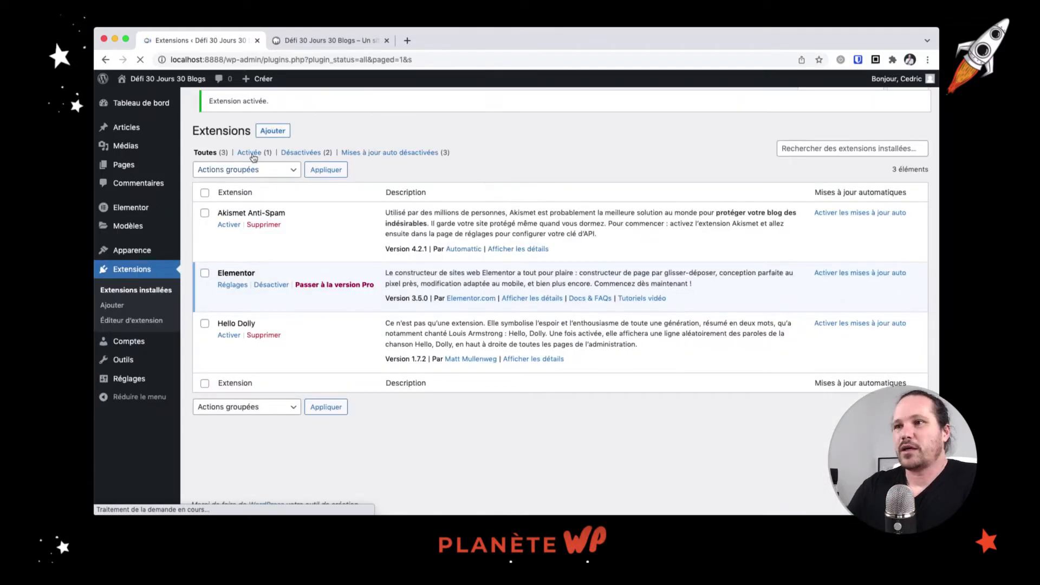
# Disable Elementor's default colours and default fonts in its General settings and save
pyautogui.moveTo(144, 209)
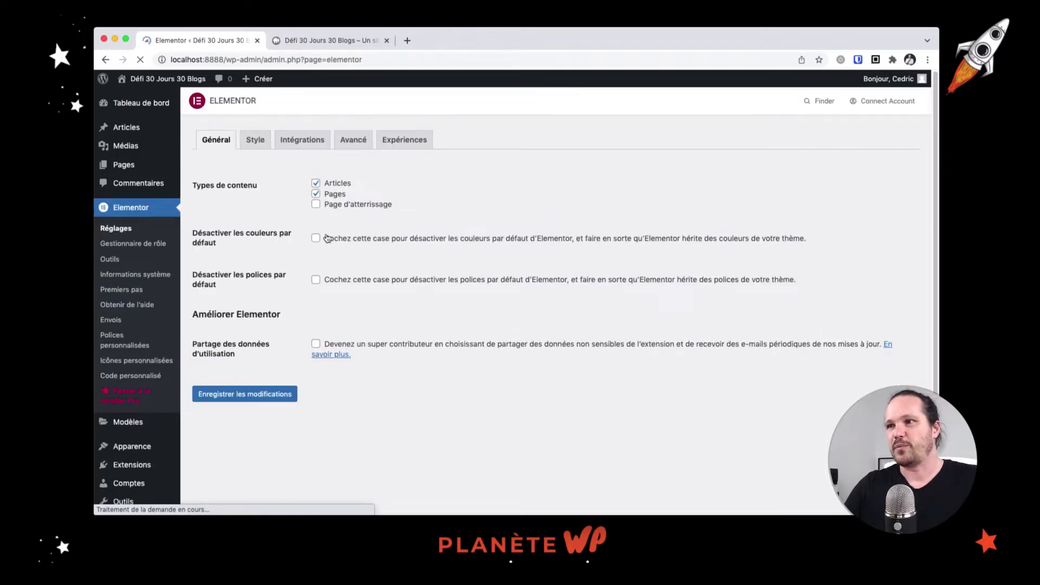
pyautogui.click(316, 237)
pyautogui.click(316, 279)
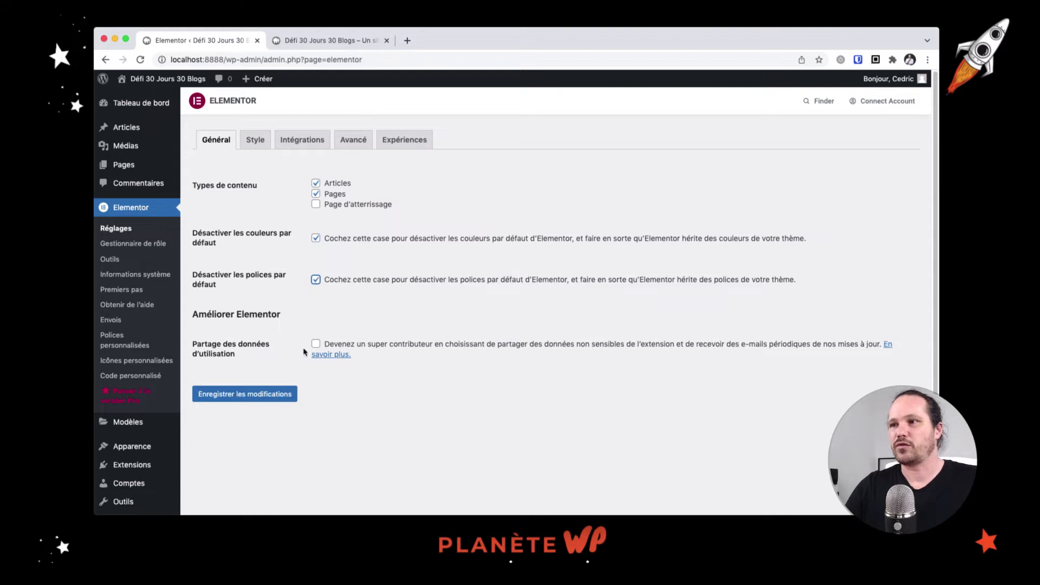
pyautogui.click(280, 396)
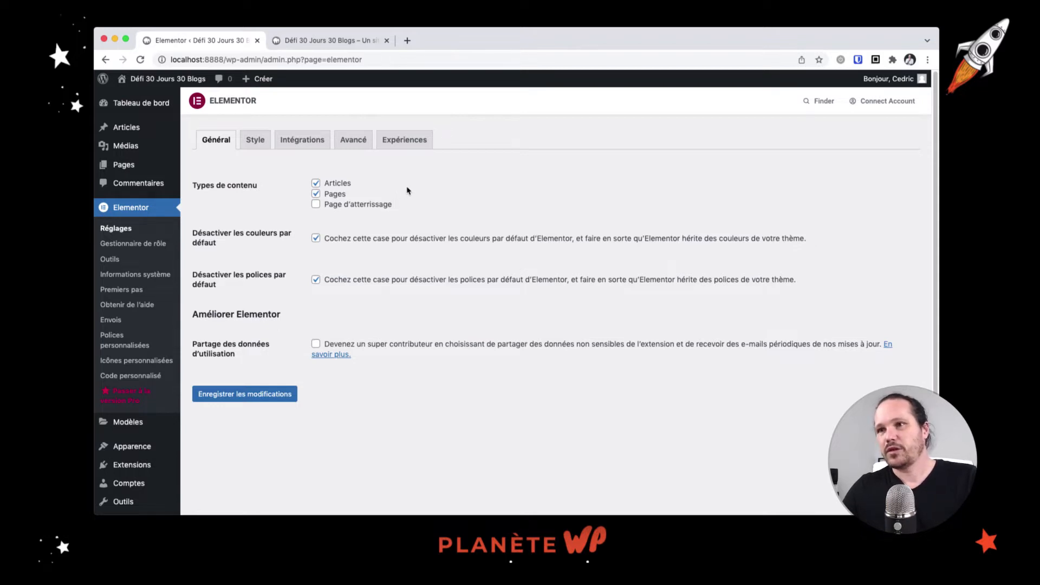
pyautogui.moveTo(153, 454)
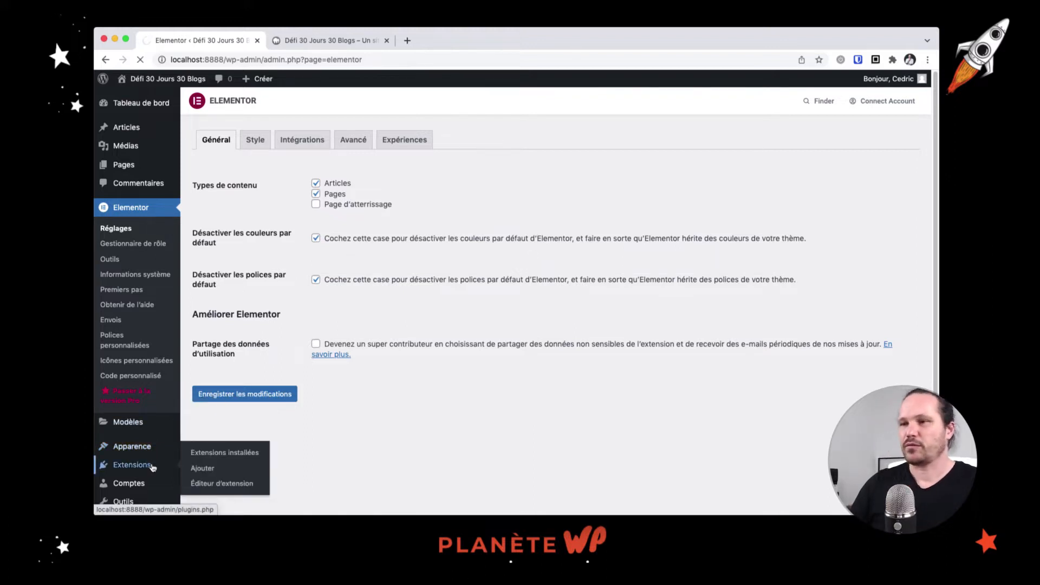
# Search the Add Plugins directory for 'elementor addons'
pyautogui.click(171, 471)
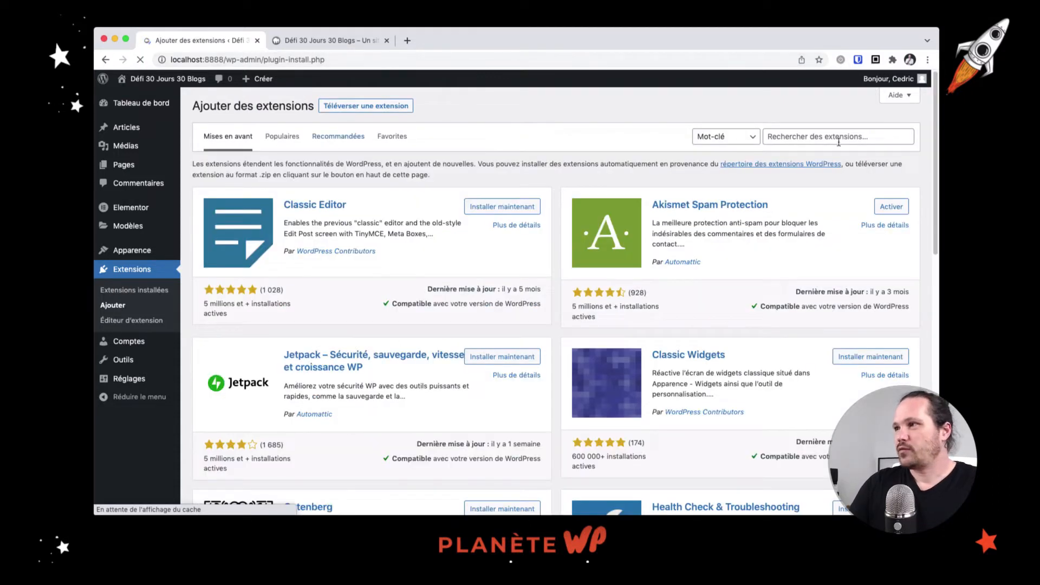
pyautogui.click(820, 136)
pyautogui.write('elemento')
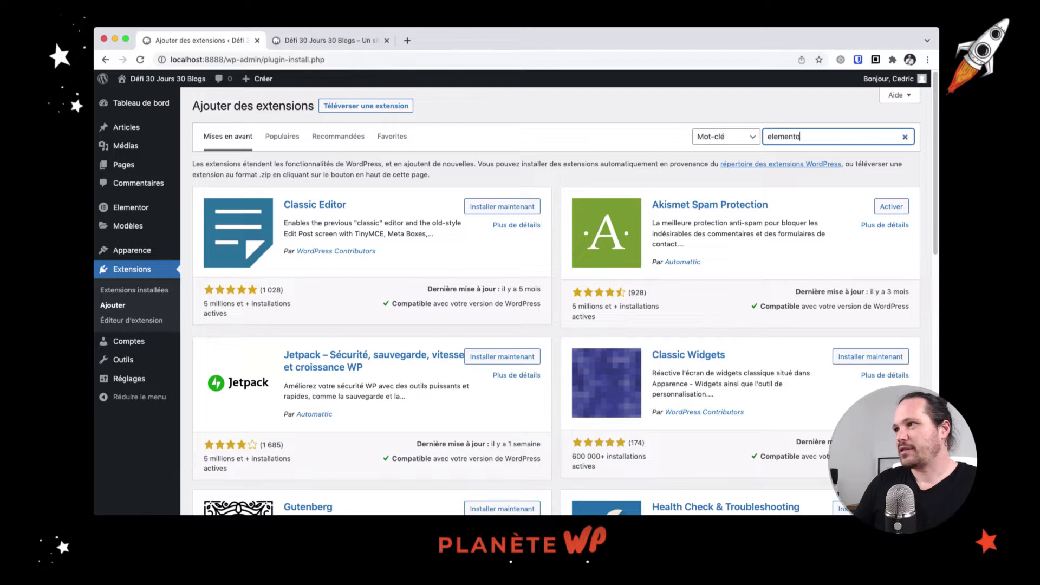
pyautogui.write('r addons')
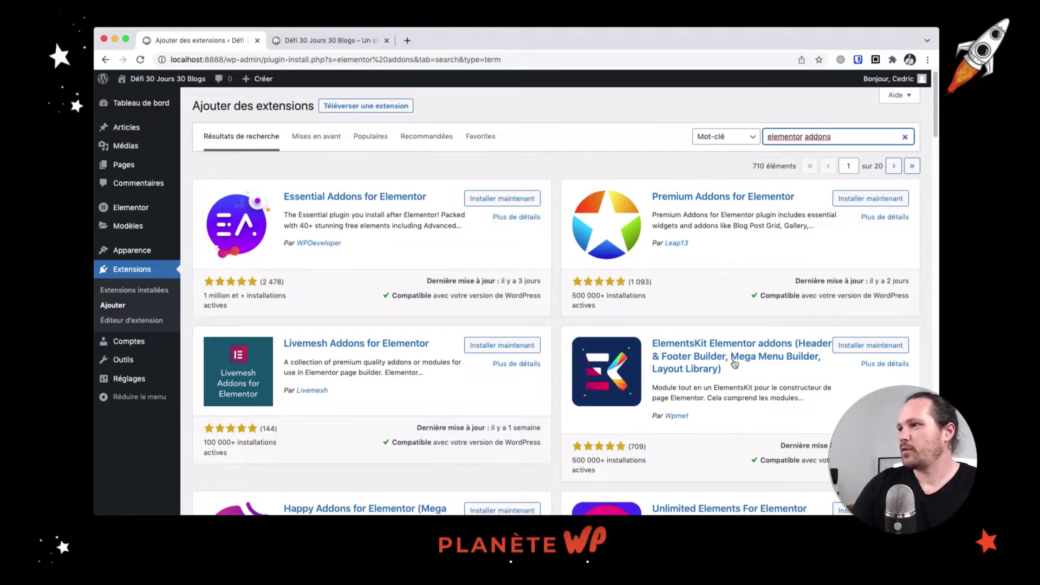
# Install Essential Addons for Elementor, then activate it
pyautogui.click(499, 198)
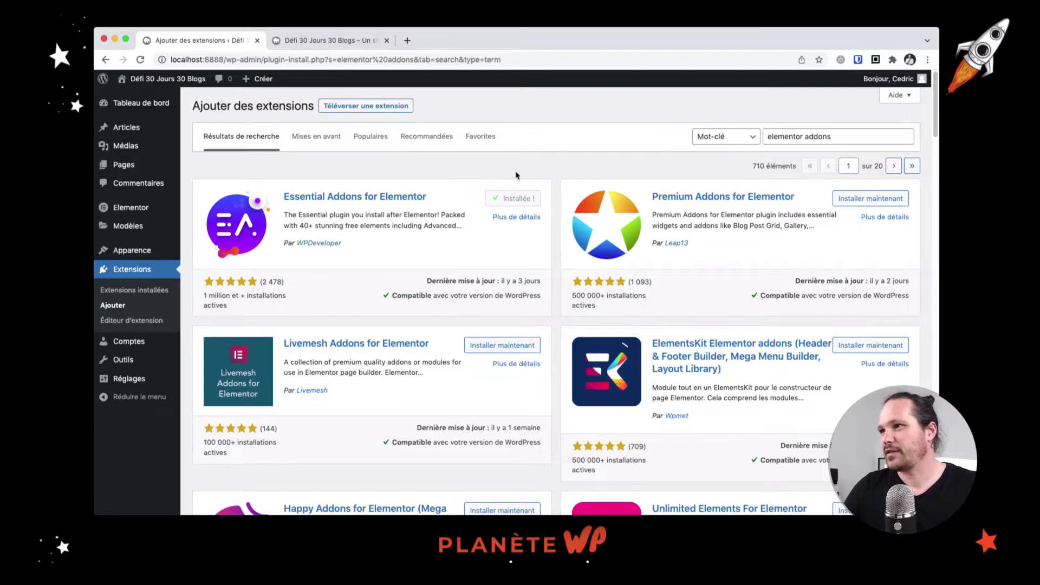
pyautogui.click(523, 200)
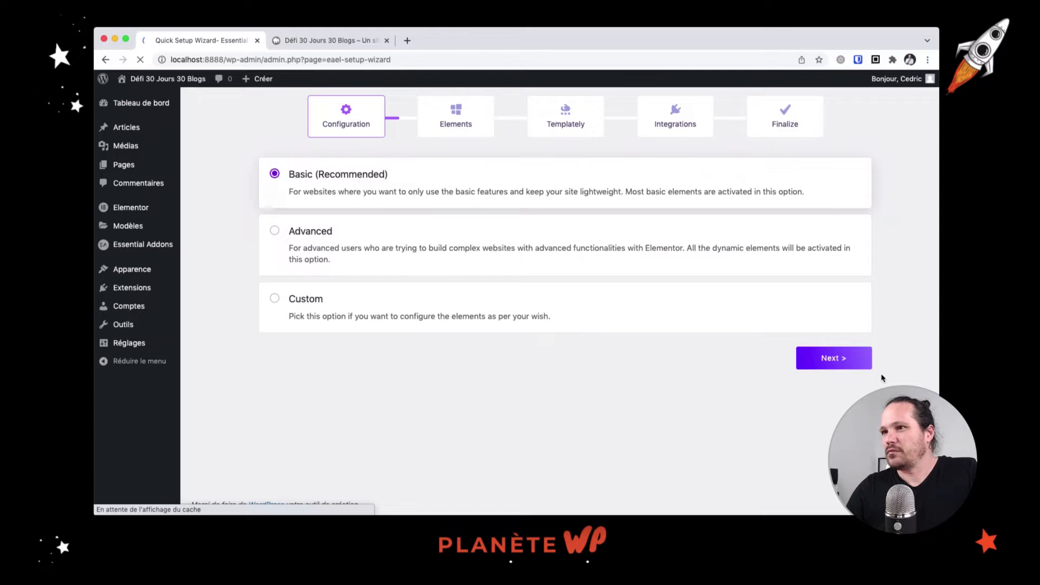
# Pick the Custom configuration and step through Elements, Templately and Integrations to finish the wizard
pyautogui.click(363, 297)
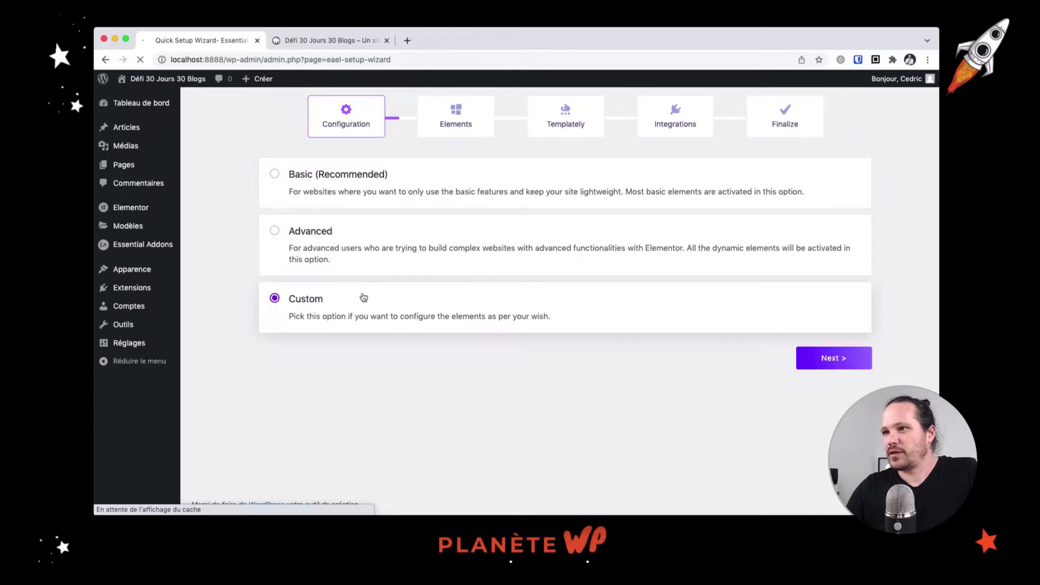
pyautogui.click(824, 358)
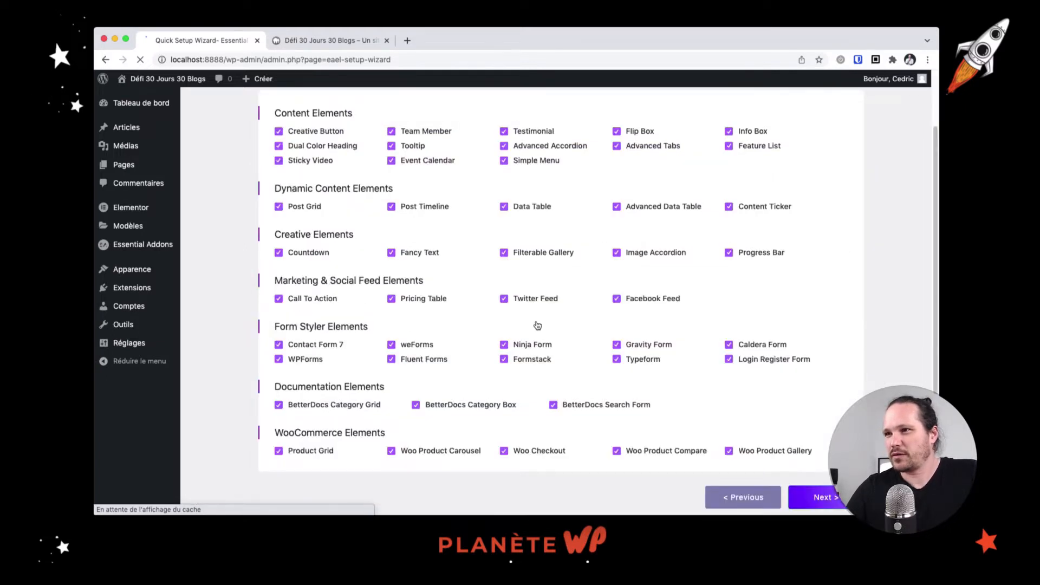
pyautogui.scroll(-2, 819, 402)
pyautogui.click(834, 460)
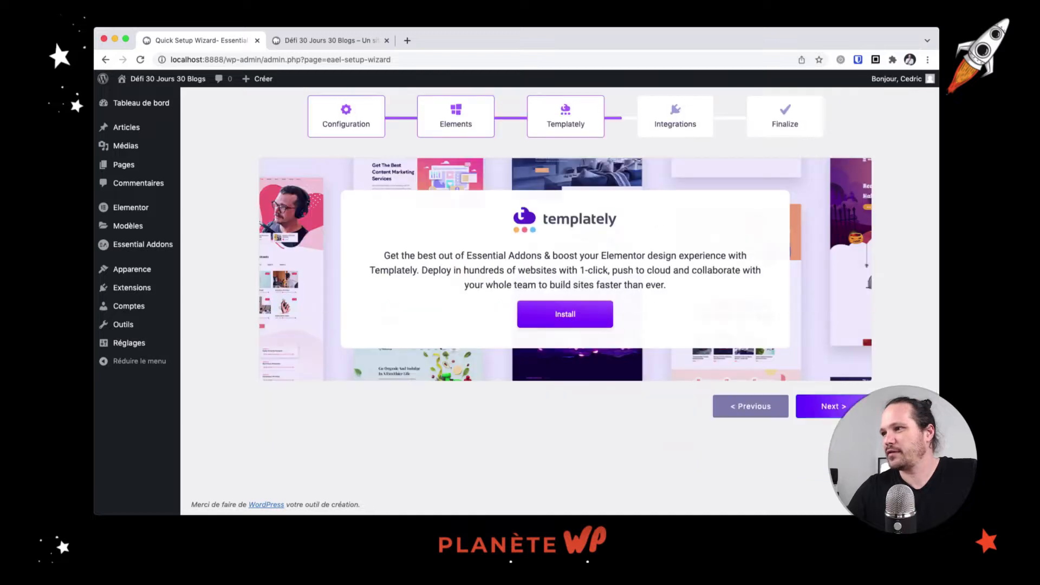
pyautogui.click(829, 406)
pyautogui.scroll(-2, 813, 411)
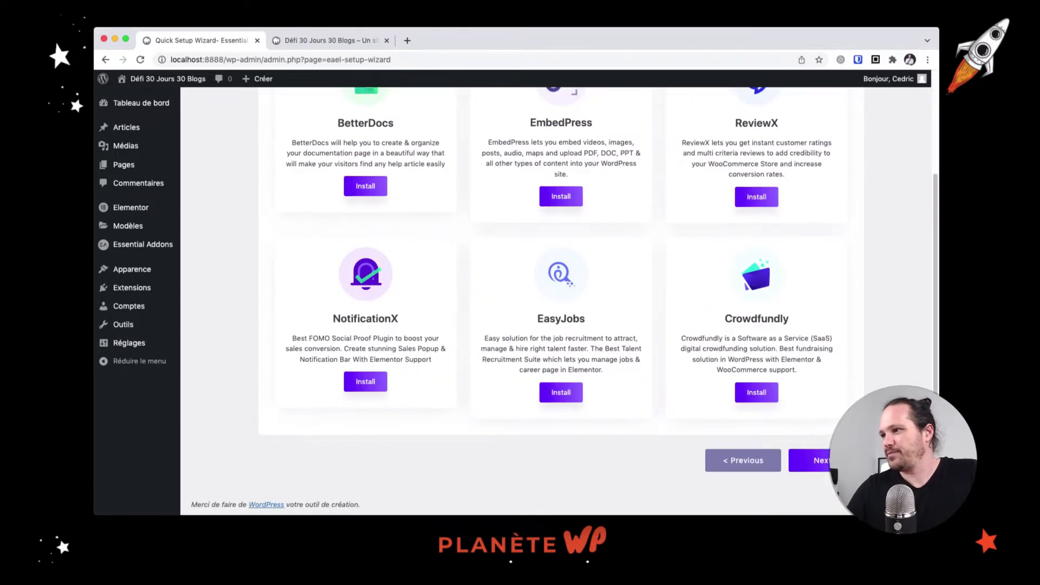
pyautogui.click(815, 459)
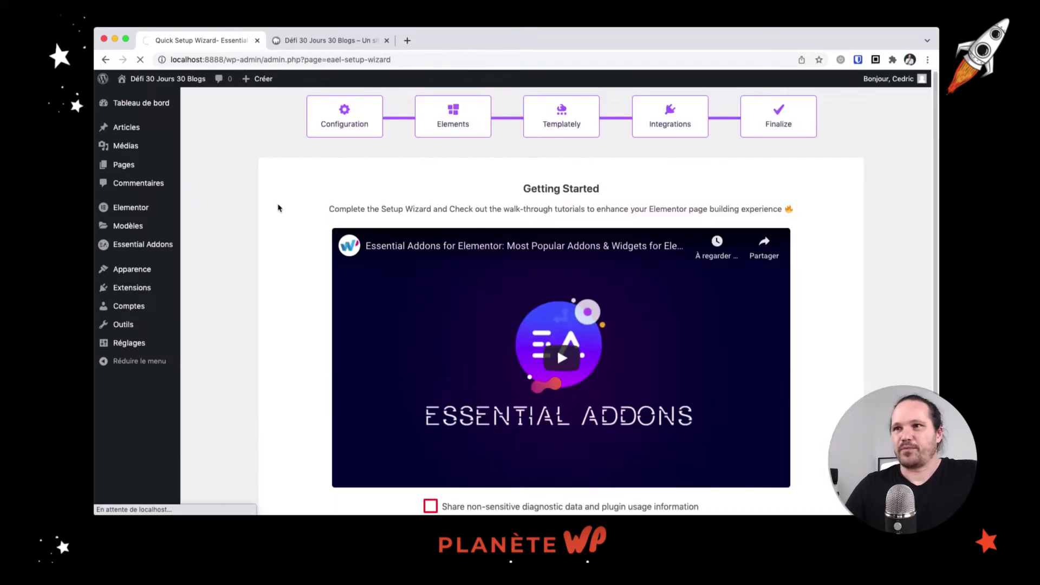
pyautogui.moveTo(161, 291)
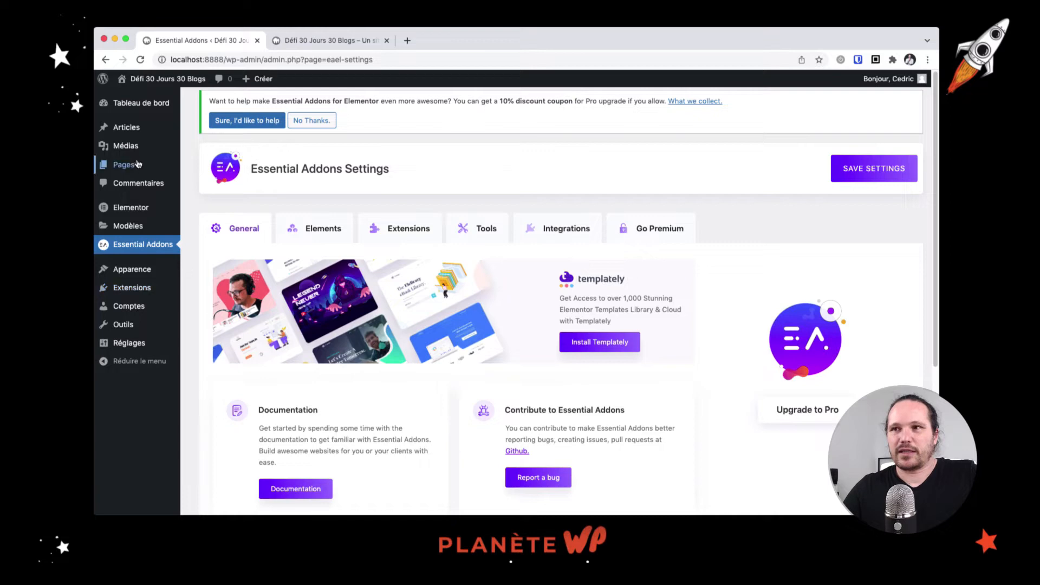
# Open the Pages list, then switch to the front-end tab and scroll the 'Bonjour tout le monde !' post
pyautogui.click(137, 165)
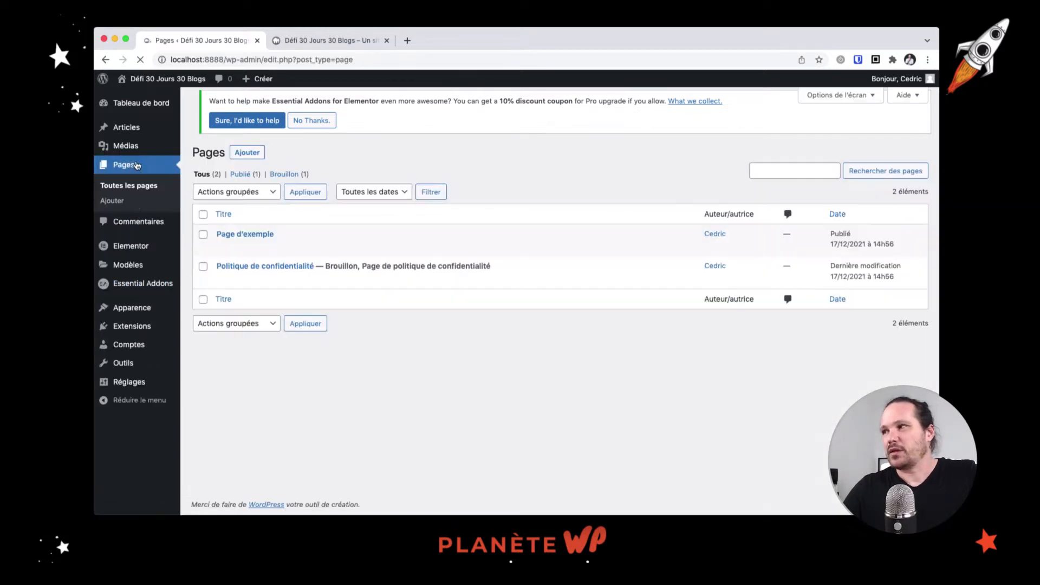
pyautogui.click(337, 40)
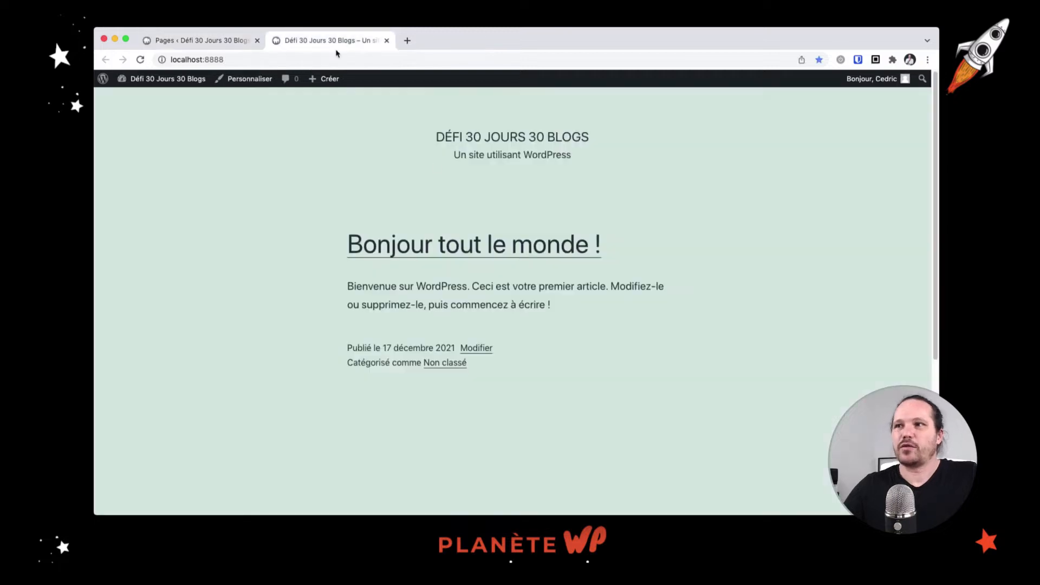
pyautogui.scroll(-5, 450, 188)
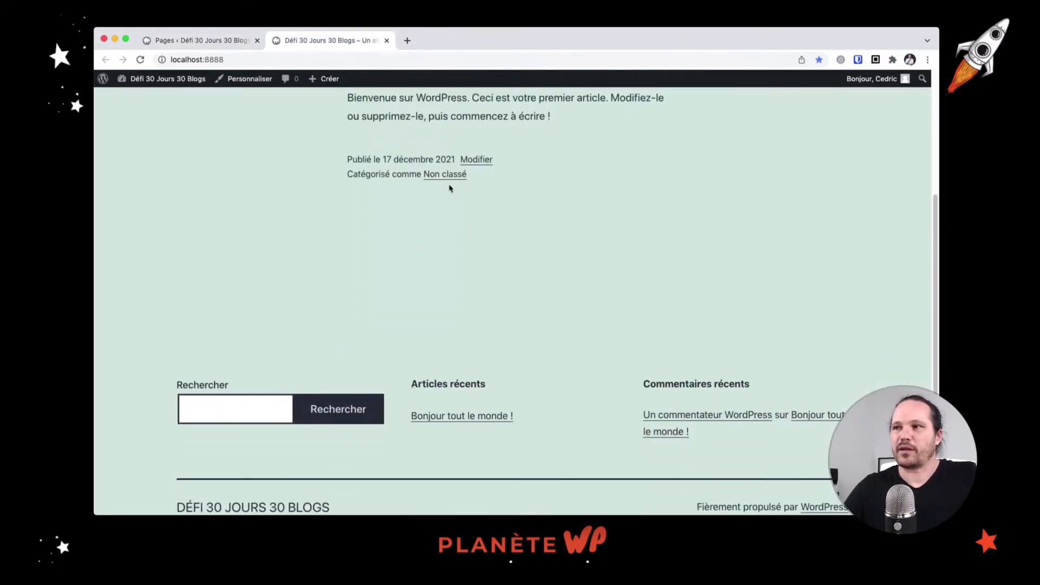
pyautogui.scroll(6, 450, 188)
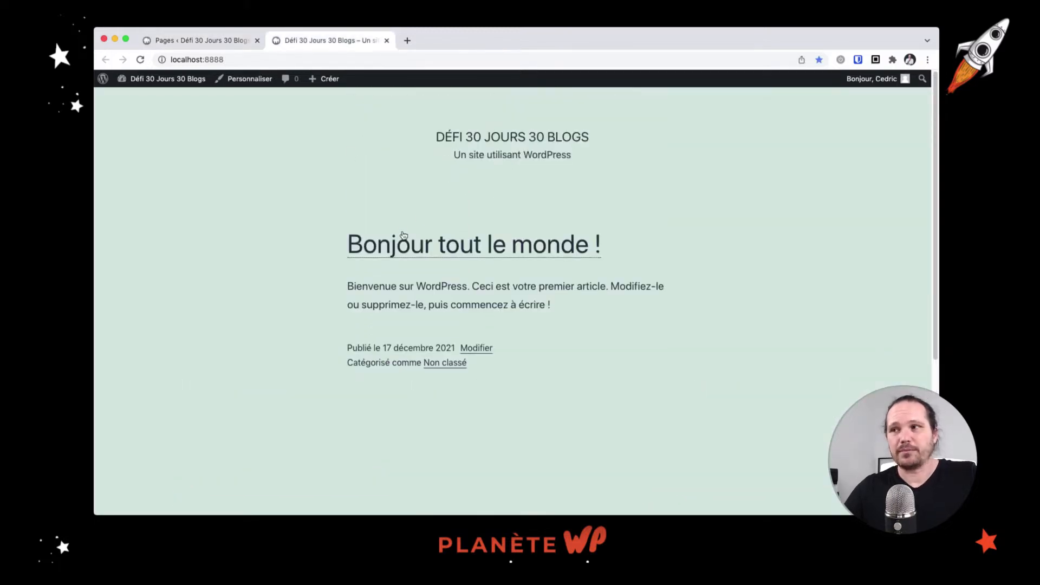
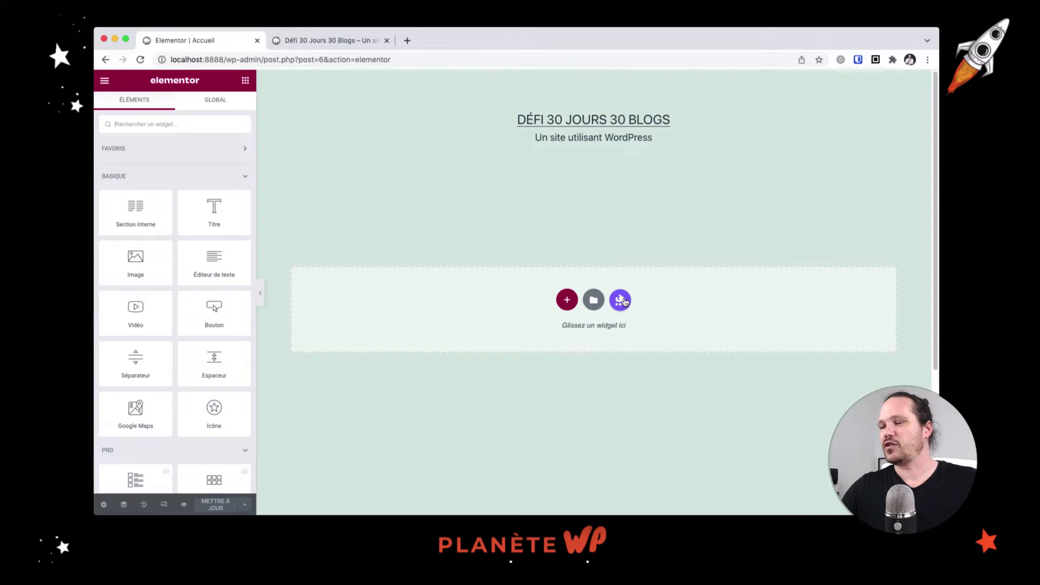
# Collapse the basic, Pro and general widget categories in the Elementor panel
pyautogui.click(242, 178)
pyautogui.click(242, 208)
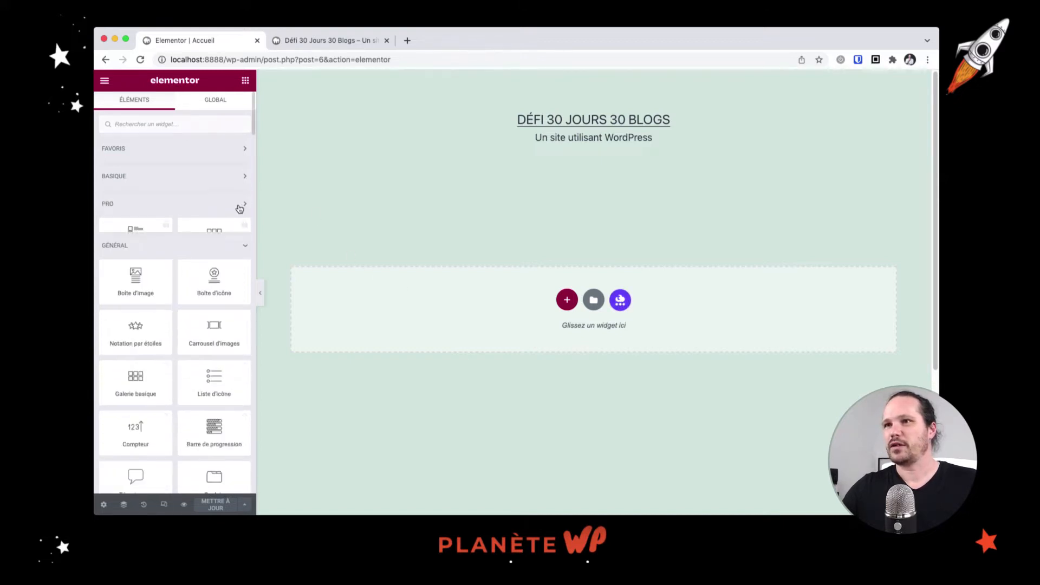
pyautogui.scroll(-5, 235, 212)
pyautogui.scroll(1, 240, 183)
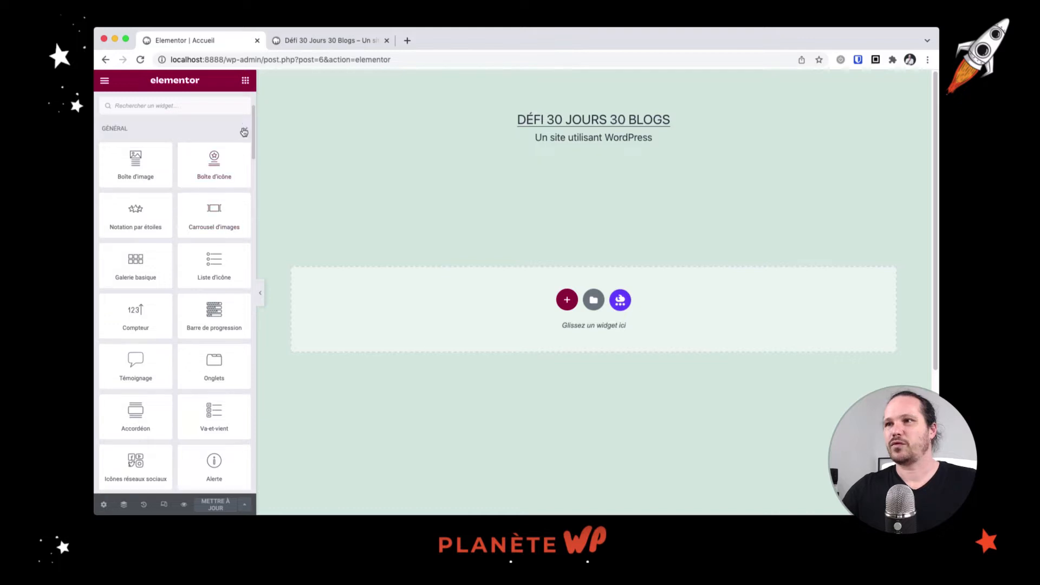
pyautogui.click(243, 130)
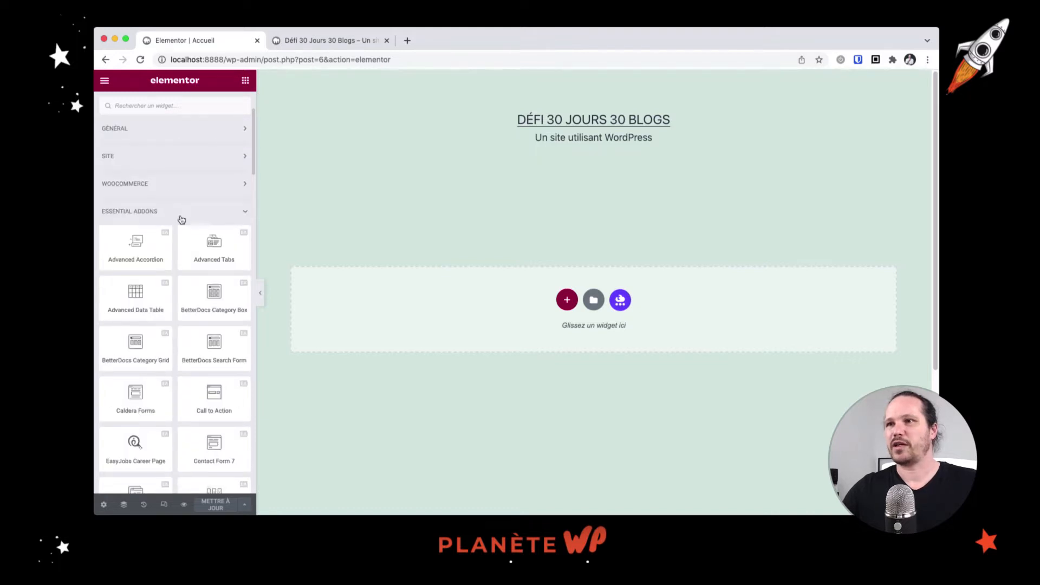
pyautogui.scroll(3, 182, 209)
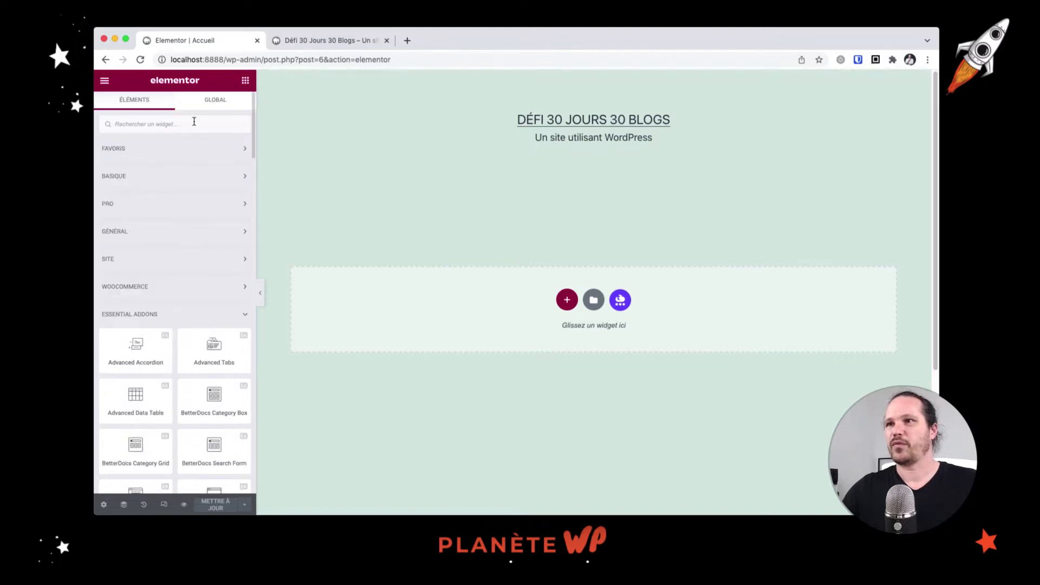
# Add a single-column section with Hauteur set to minimum height (400 px)
pyautogui.click(567, 300)
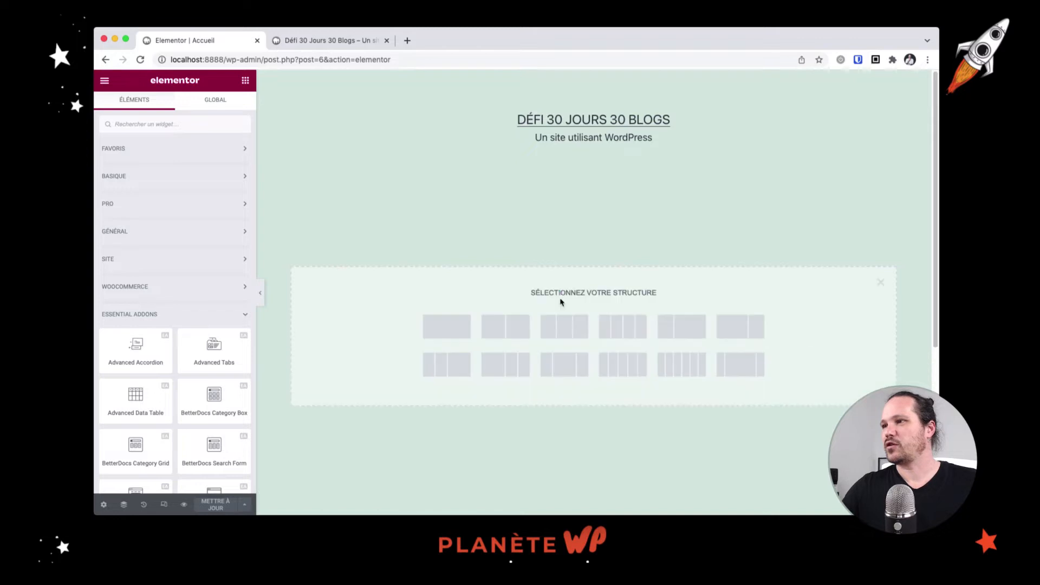
pyautogui.click(463, 323)
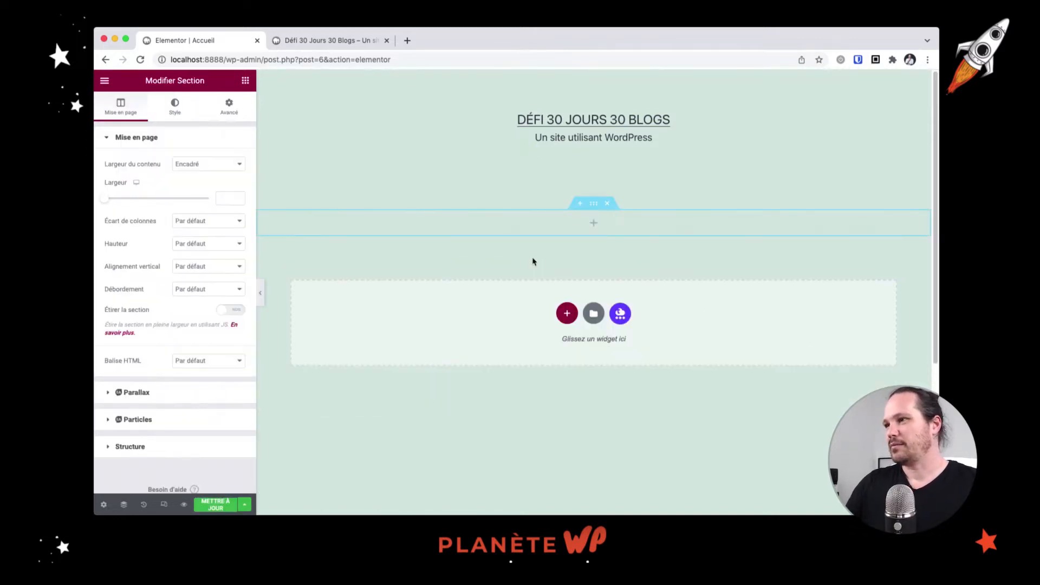
pyautogui.click(209, 248)
pyautogui.click(209, 263)
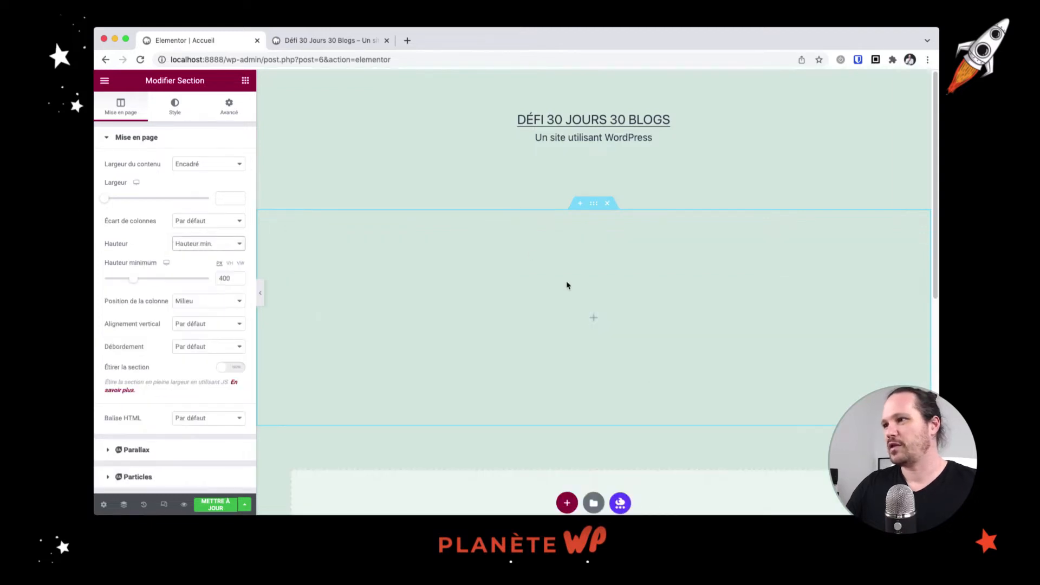
pyautogui.click(175, 108)
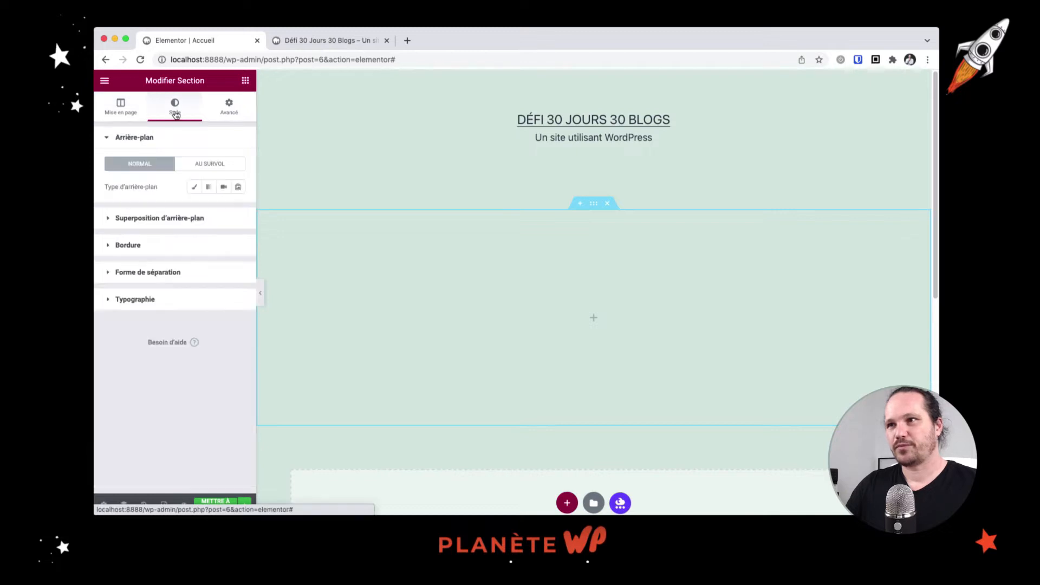
# Upload header-domenico-loia-hGV2TfOh0ns-unsplash.jpg and insert it as the section's Classique background image
pyautogui.click(194, 186)
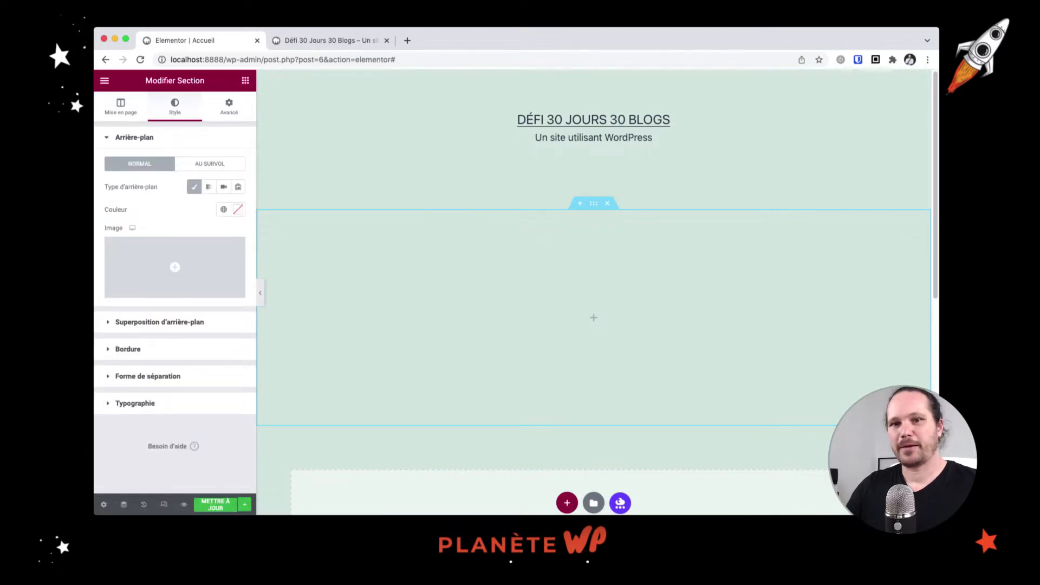
pyautogui.click(181, 273)
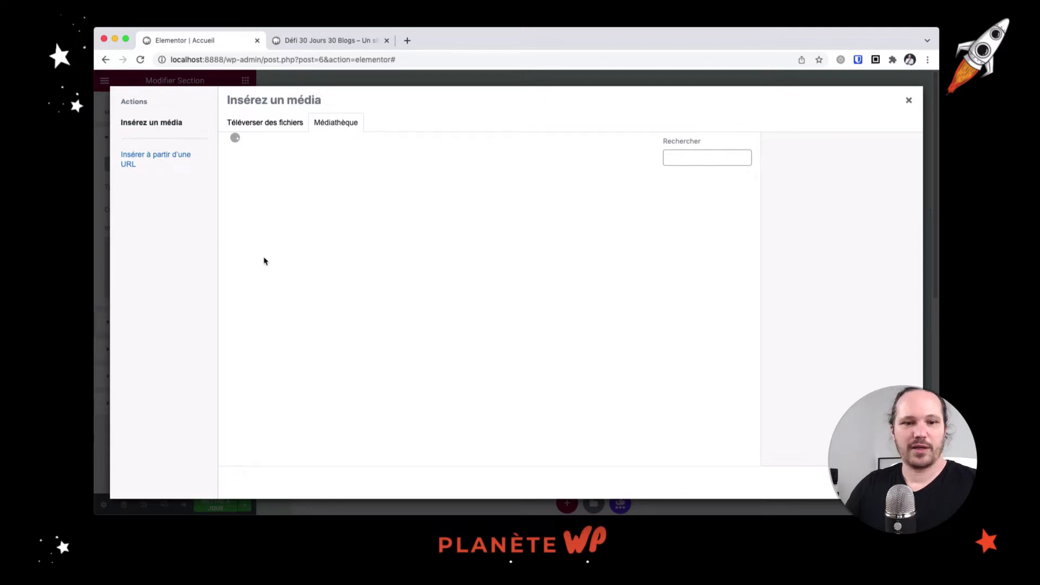
pyautogui.press('super+Tab')
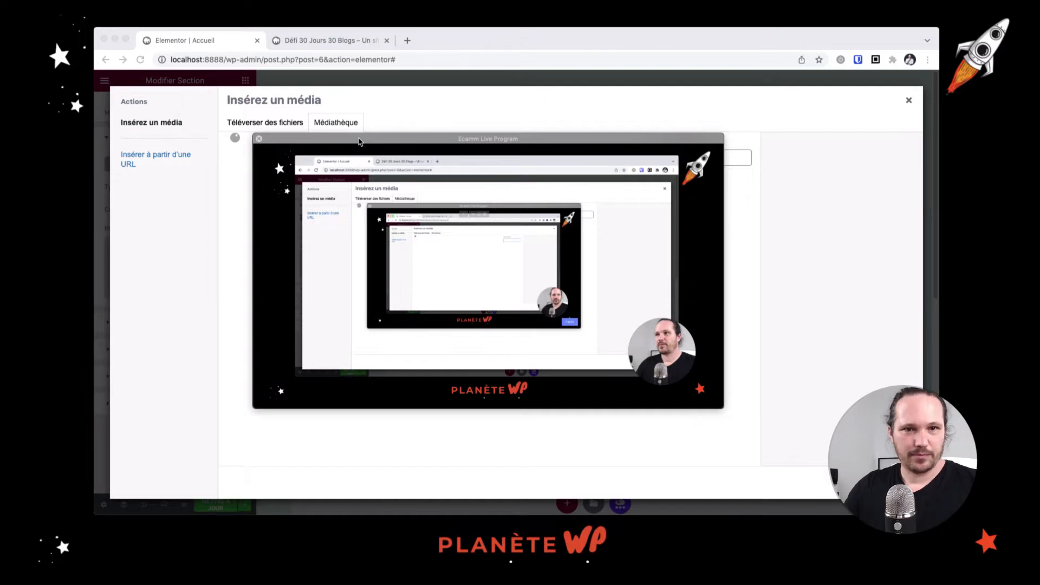
pyautogui.moveTo(359, 141); pyautogui.dragTo(97, 141)
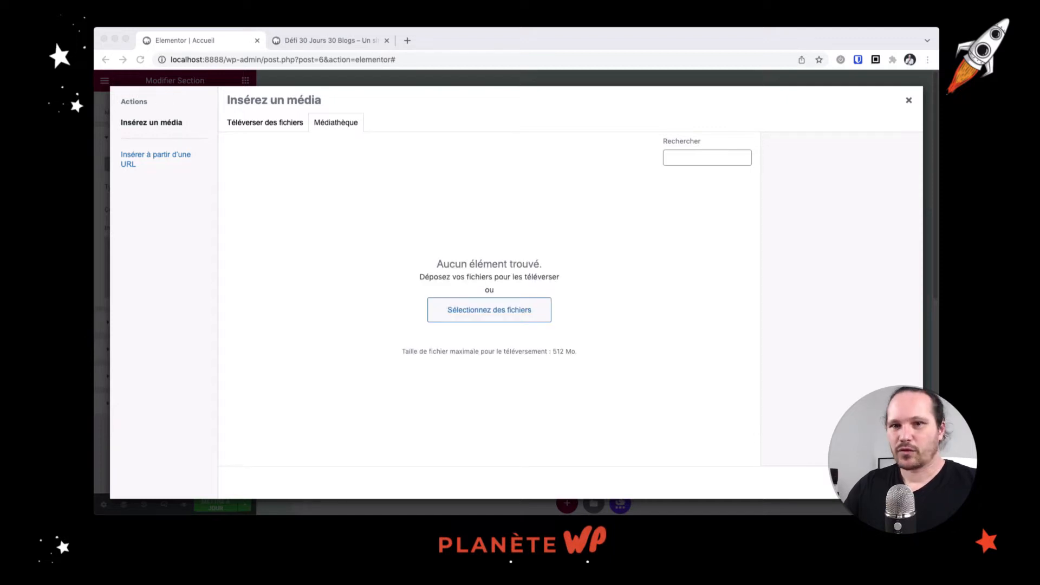
pyautogui.moveTo(3, 78); pyautogui.dragTo(590, 230)
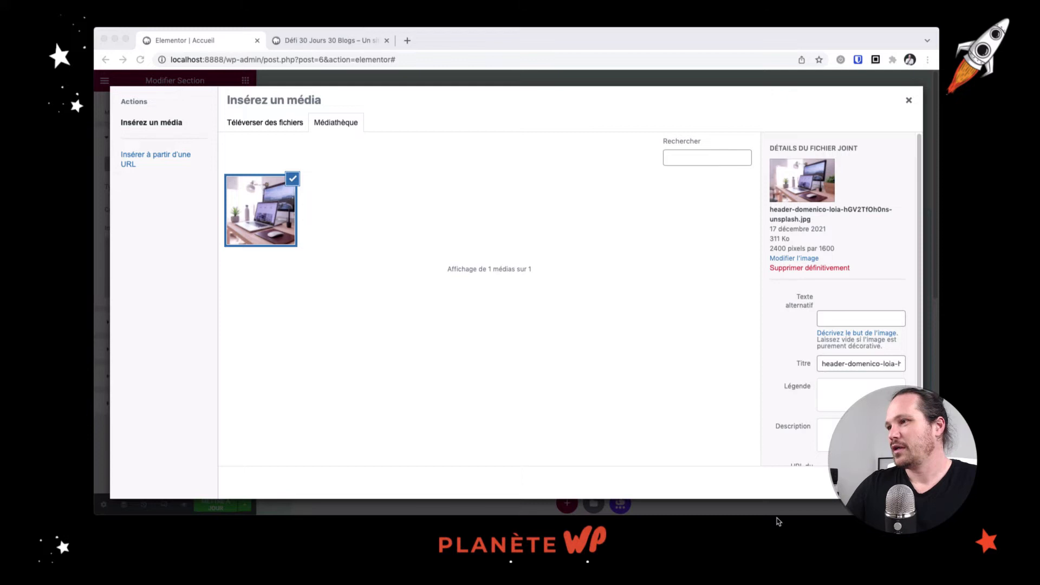
pyautogui.click(889, 483)
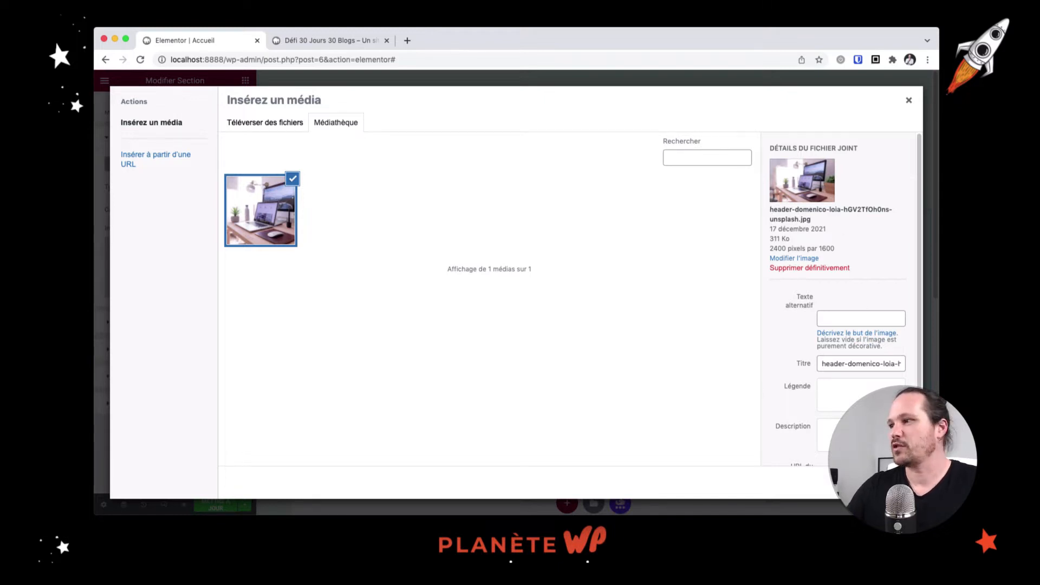
pyautogui.click(882, 482)
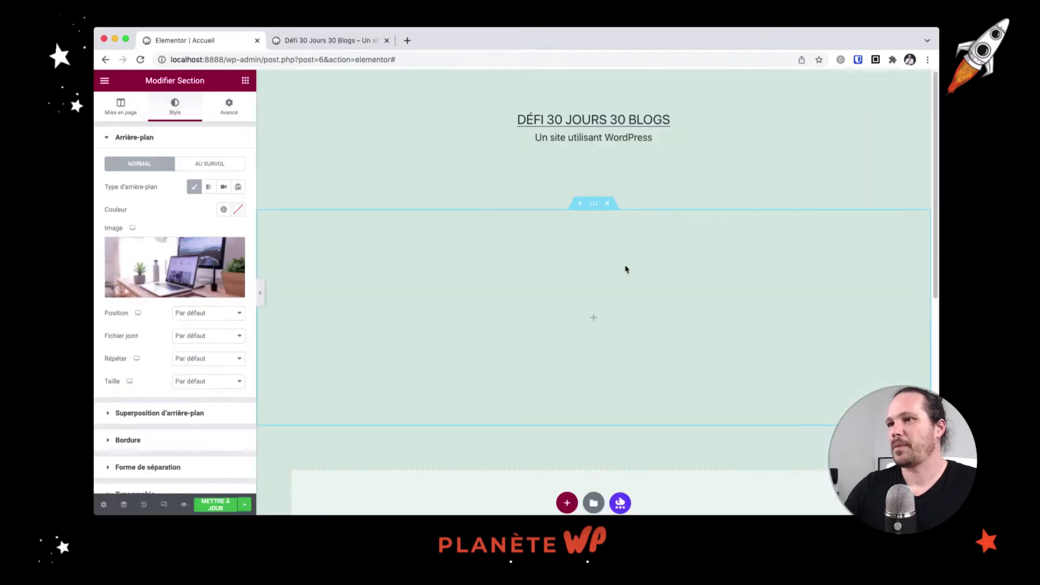
# Set the background to Centre centré position, Non-répété, and Couvrir size
pyautogui.click(218, 315)
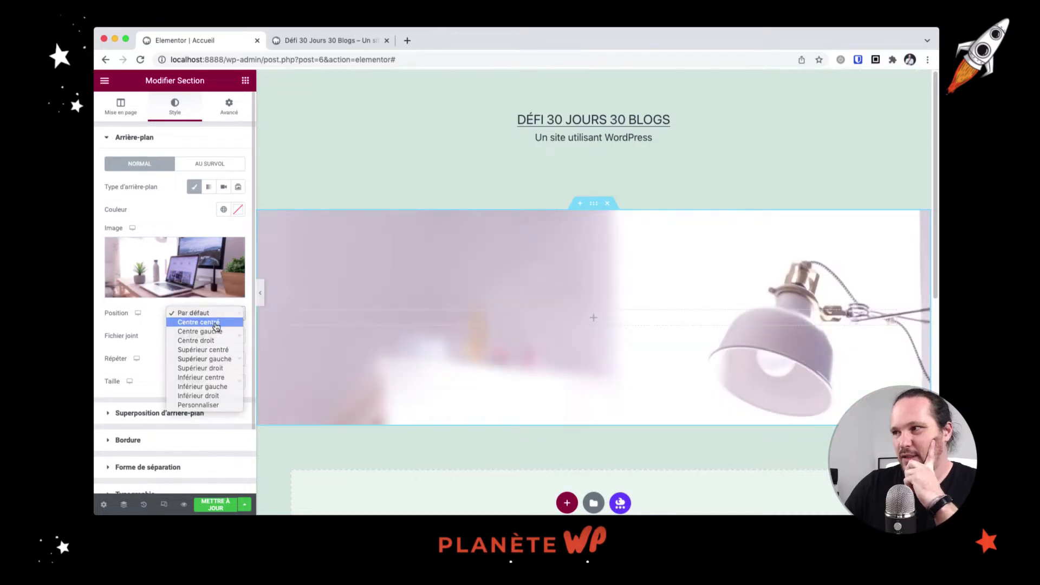
pyautogui.click(205, 323)
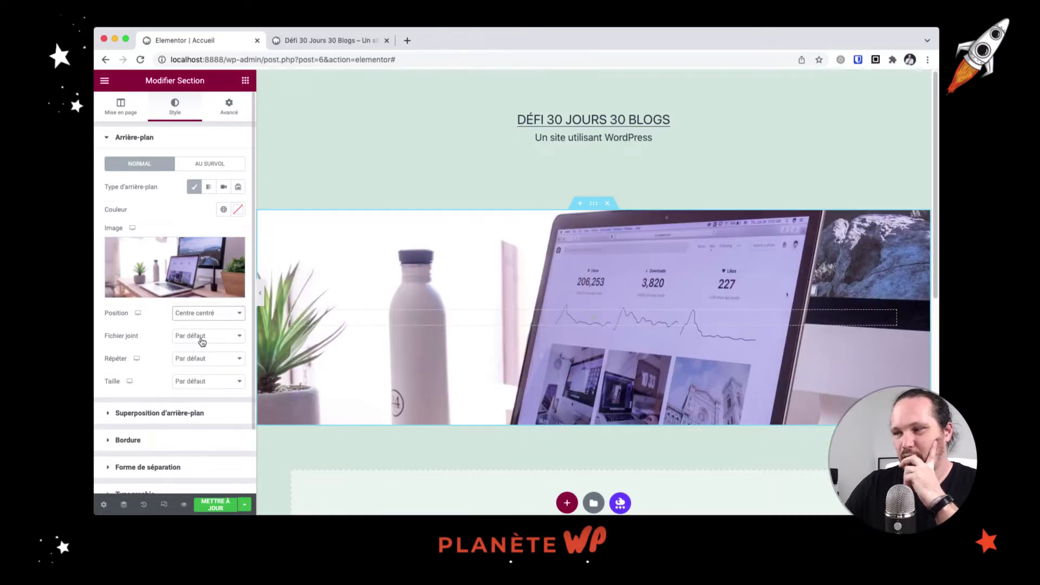
pyautogui.click(200, 364)
pyautogui.click(201, 369)
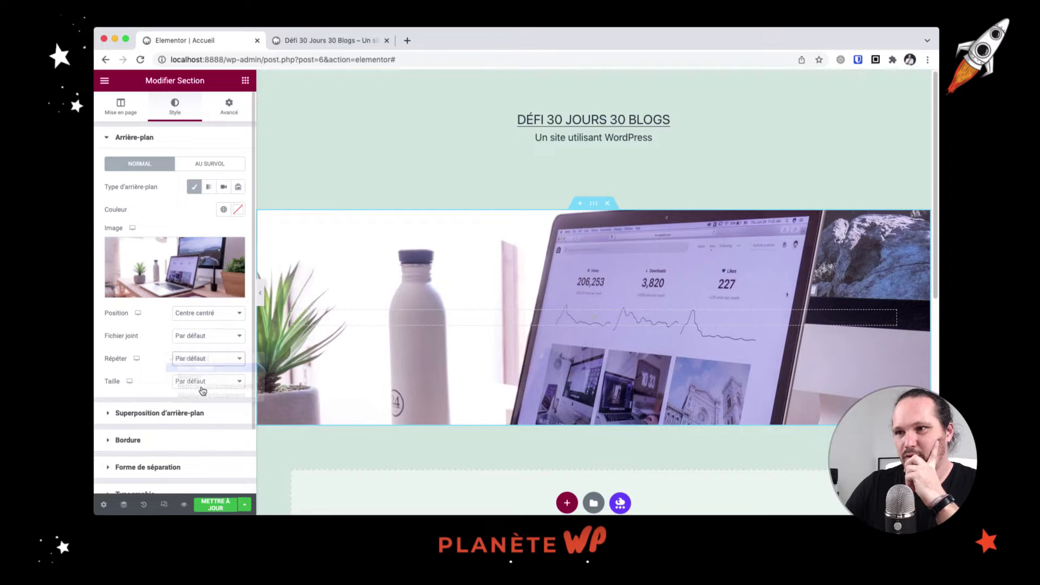
pyautogui.click(206, 383)
pyautogui.click(210, 401)
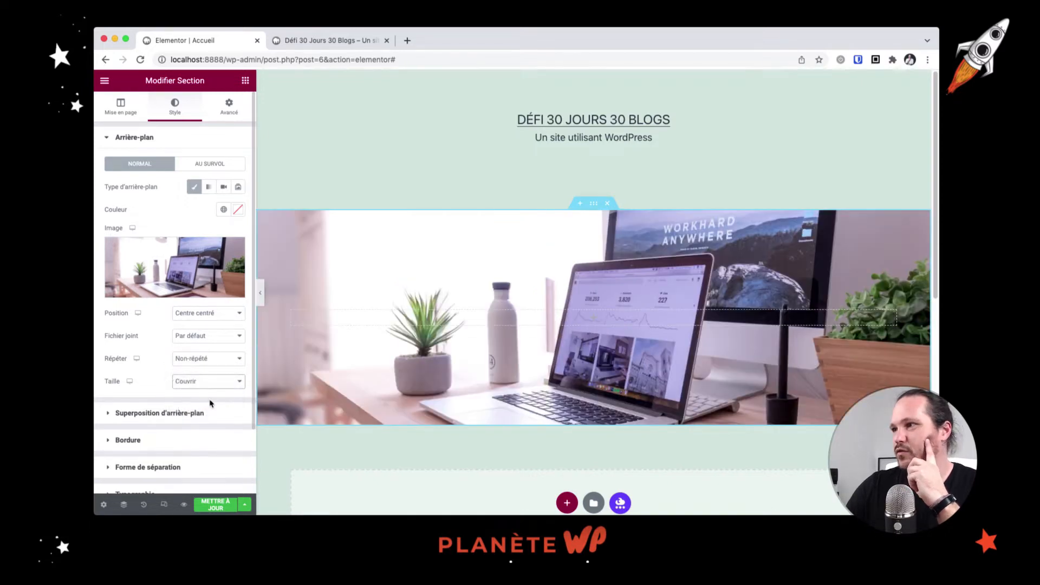
pyautogui.scroll(-3, 508, 397)
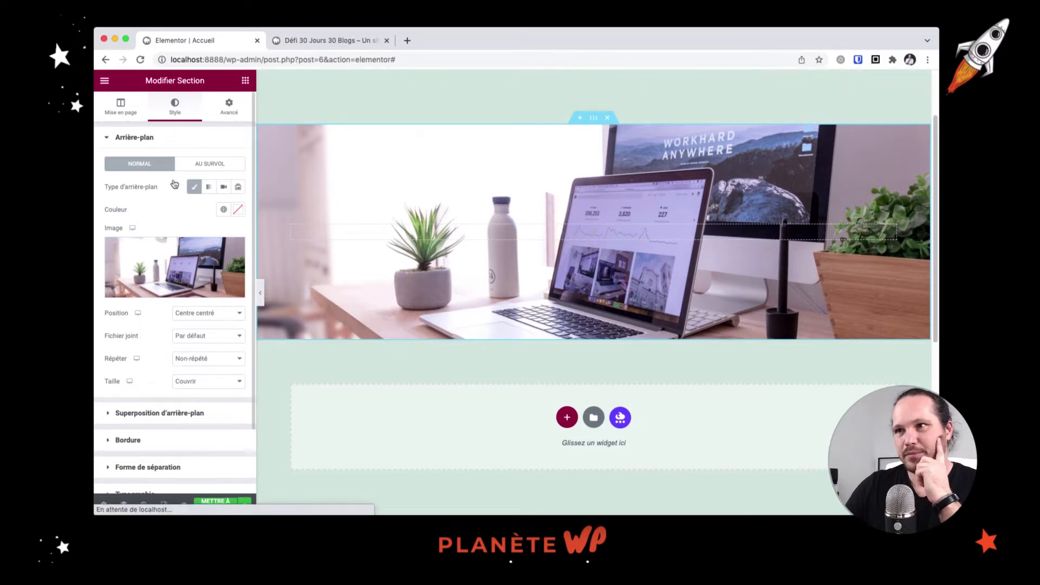
# Change the section's minimum height from 400 px to 55 VH
pyautogui.click(121, 107)
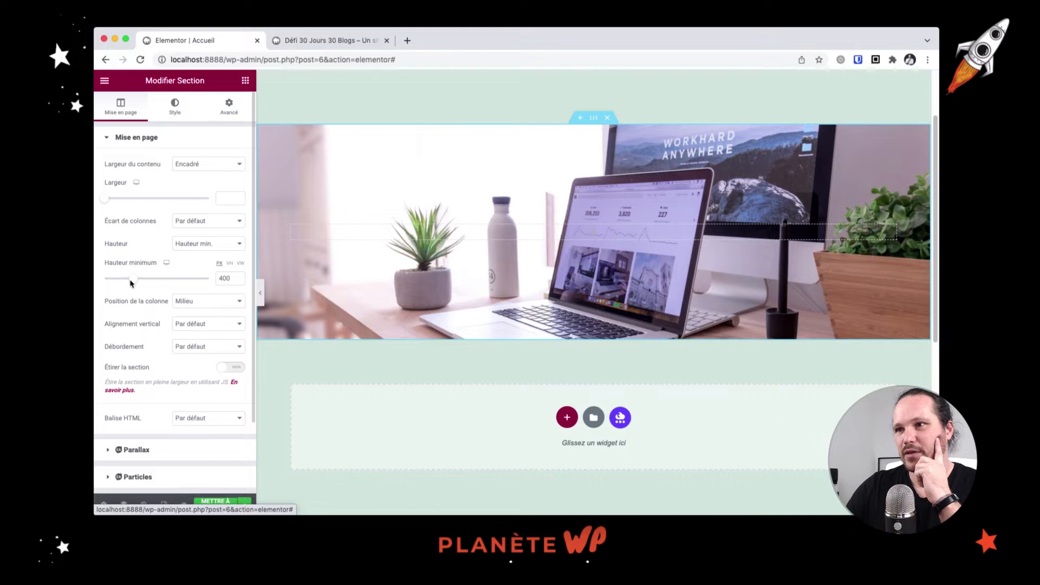
pyautogui.click(230, 264)
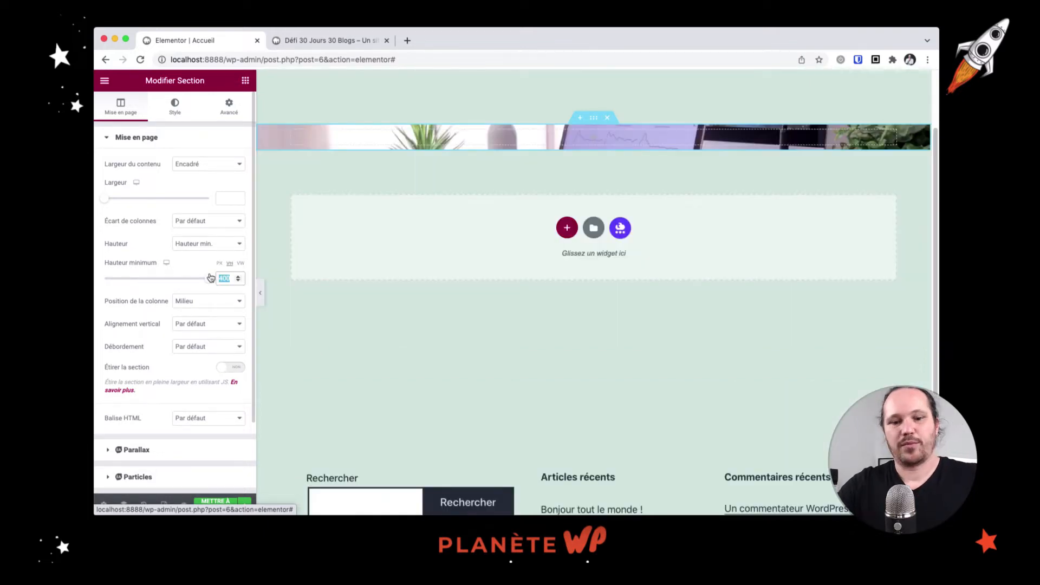
pyautogui.write('55')
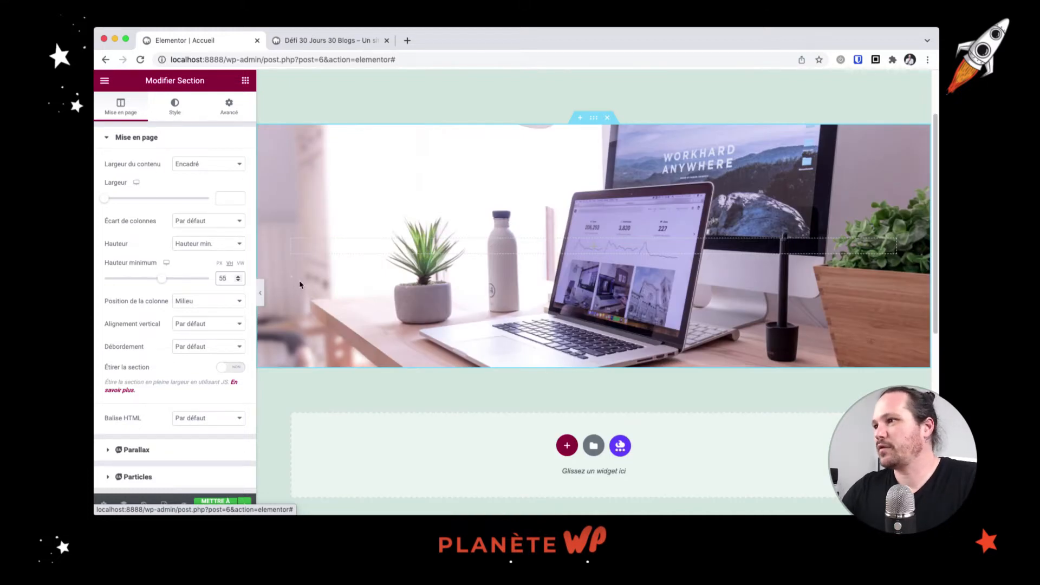
pyautogui.click(178, 113)
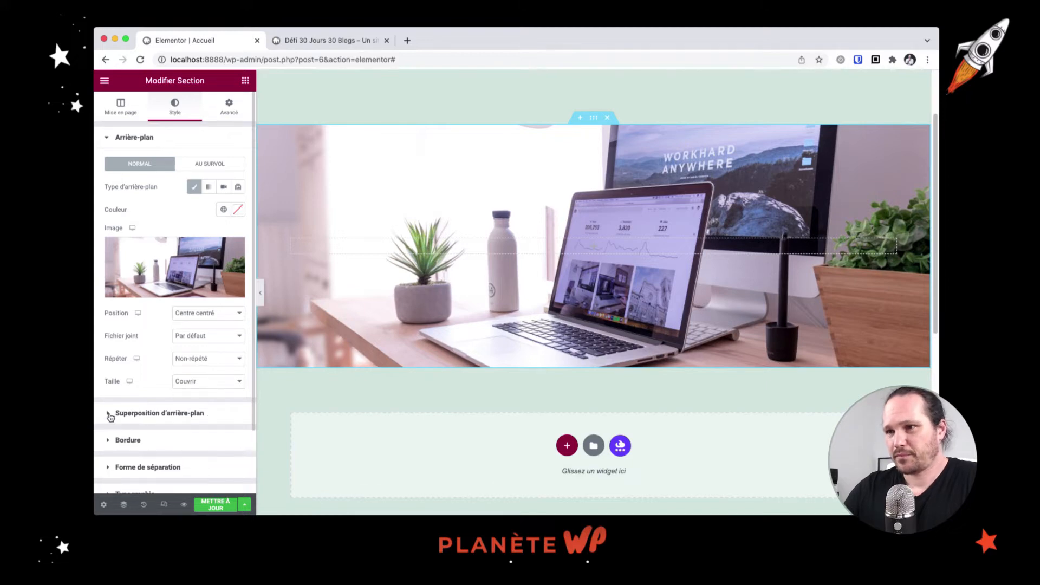
# Add a slightly transparent near-black Classic background overlay to the hero and save the page
pyautogui.click(162, 413)
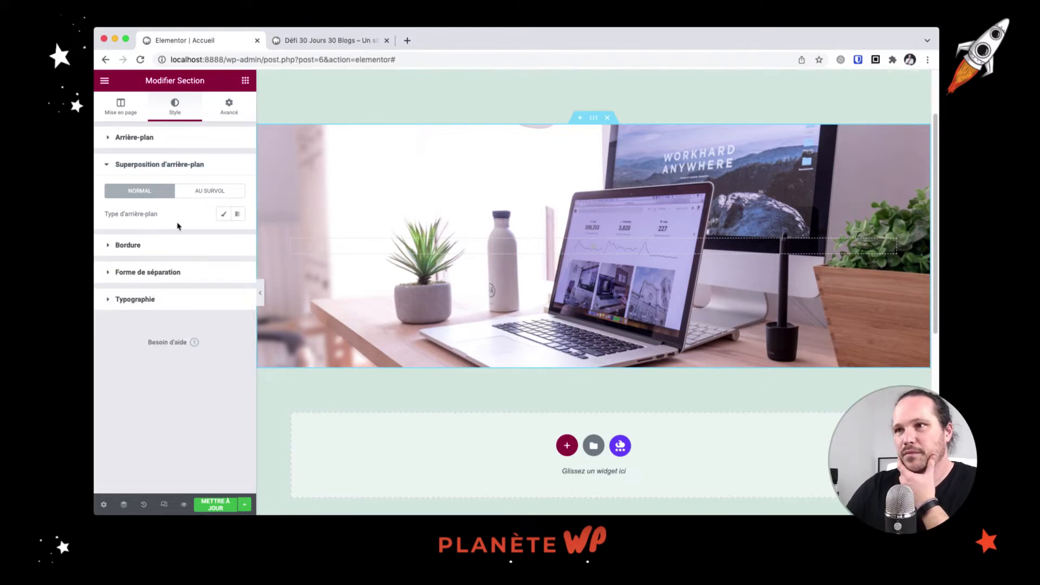
pyautogui.click(224, 214)
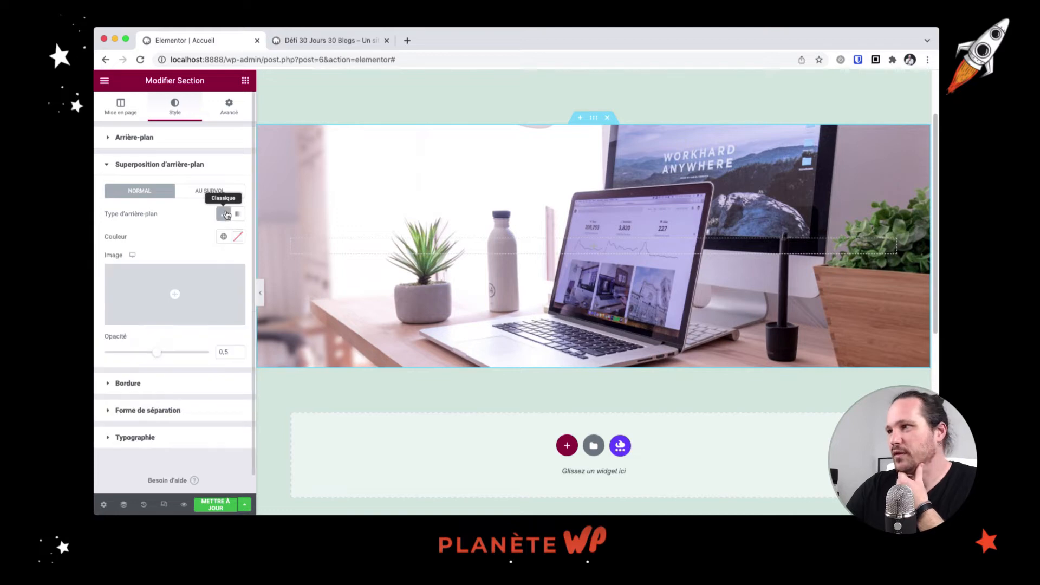
pyautogui.moveTo(174, 289)
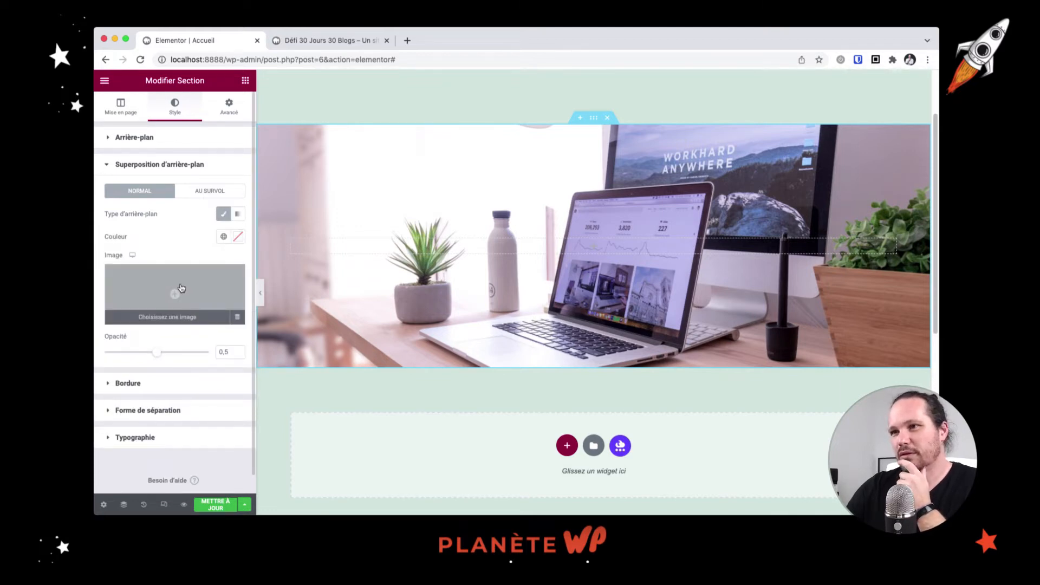
pyautogui.click(242, 239)
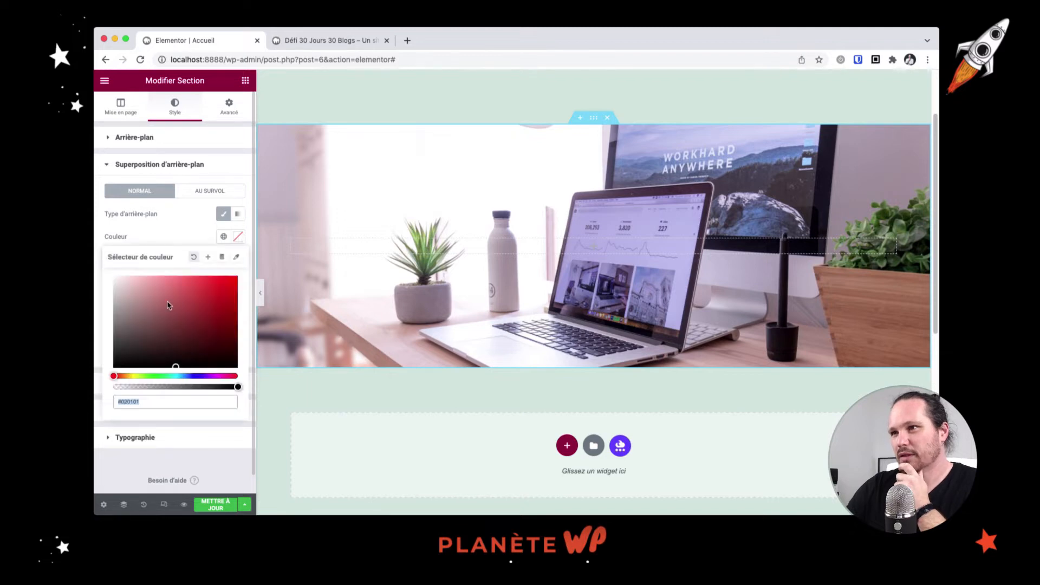
pyautogui.moveTo(168, 305); pyautogui.dragTo(114, 367)
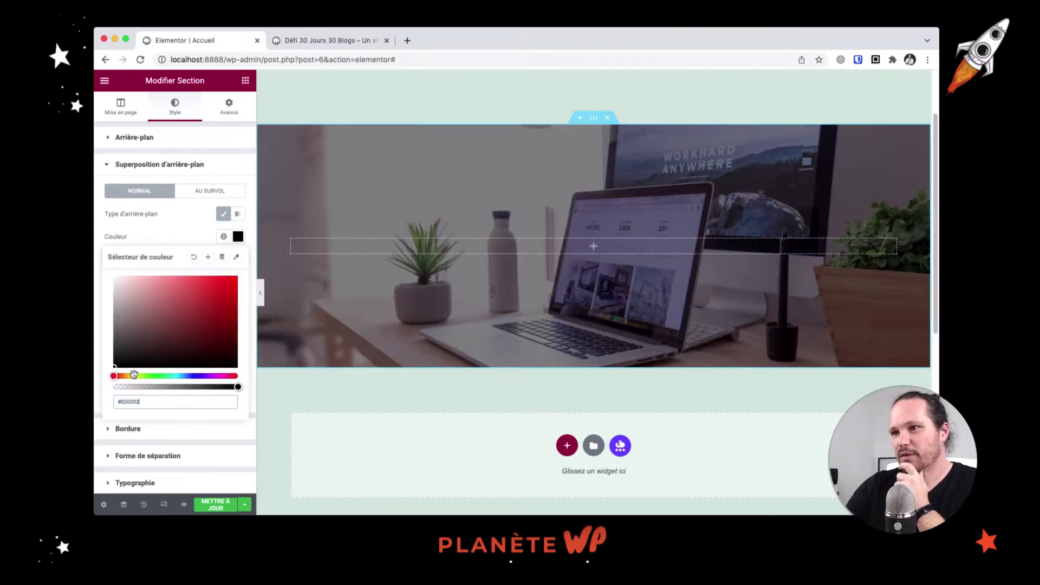
pyautogui.moveTo(238, 386); pyautogui.dragTo(225, 387)
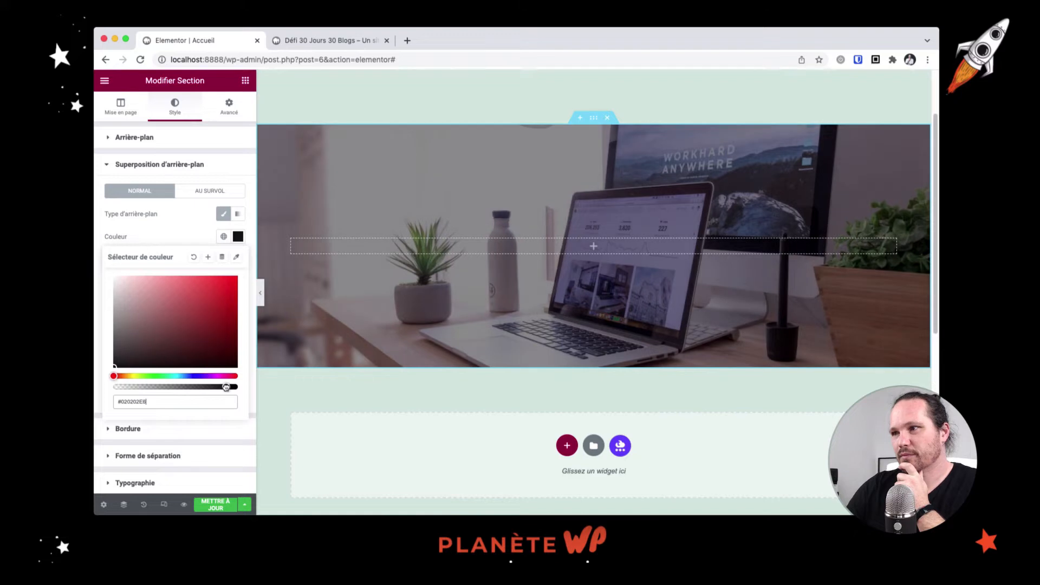
pyautogui.click(215, 508)
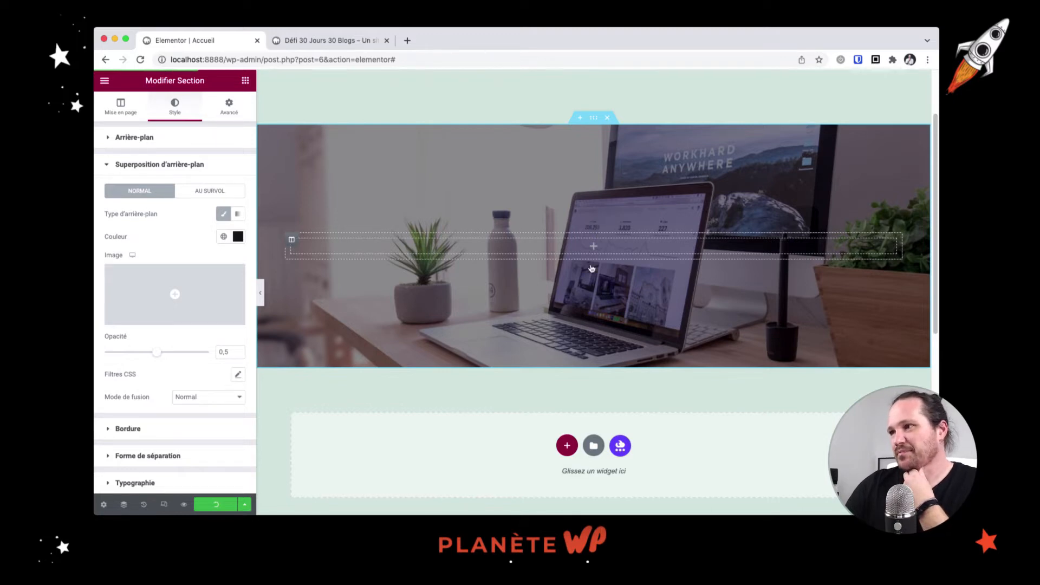
pyautogui.click(593, 246)
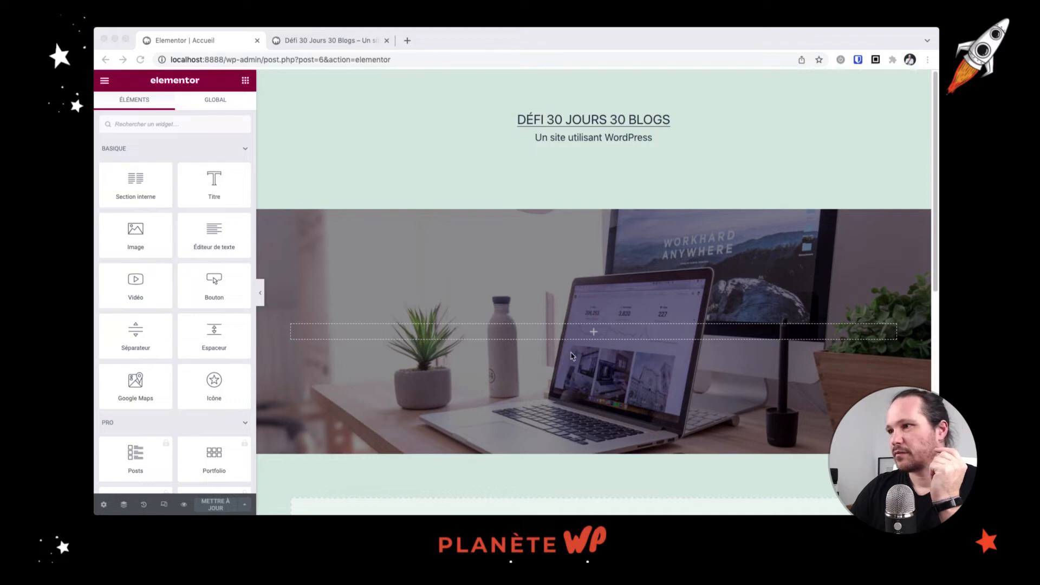
# Drop a Heading widget into the hero, retitle it 'Bienvenue sur le défi 30J30B', and centre it
pyautogui.click(200, 180)
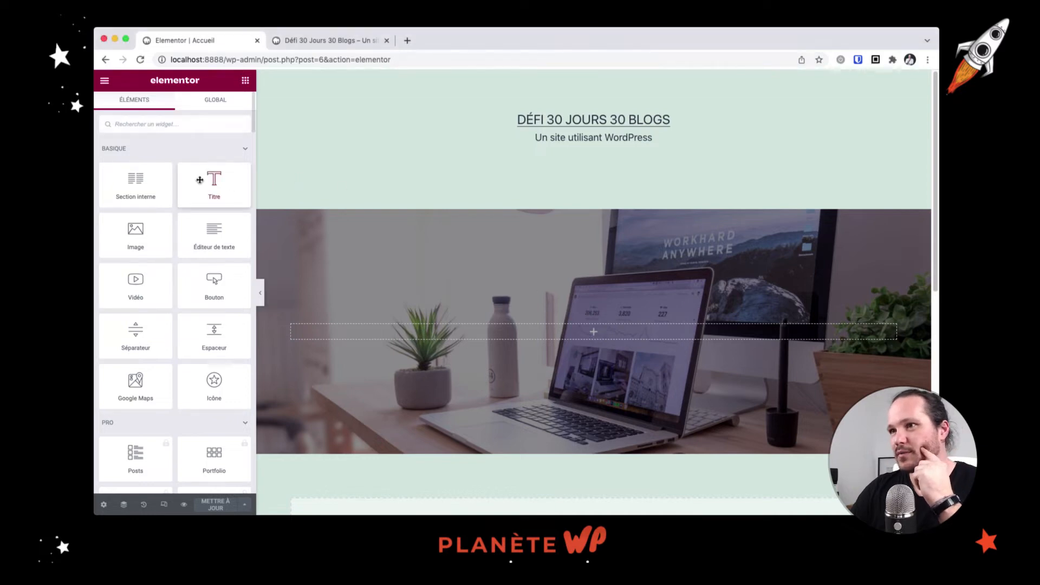
pyautogui.moveTo(200, 179); pyautogui.dragTo(512, 328)
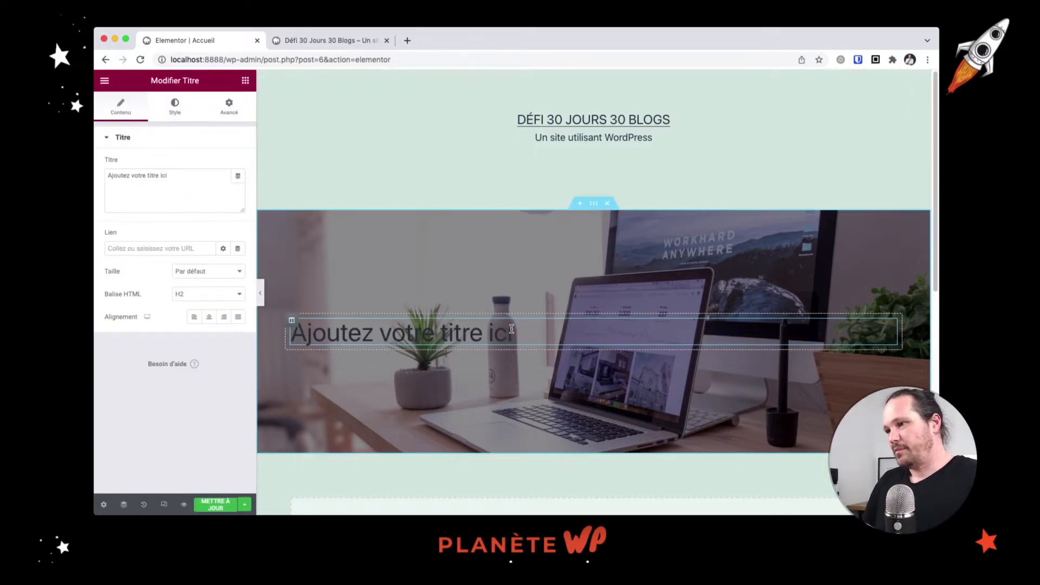
pyautogui.tripleClick(158, 172)
pyautogui.write('B')
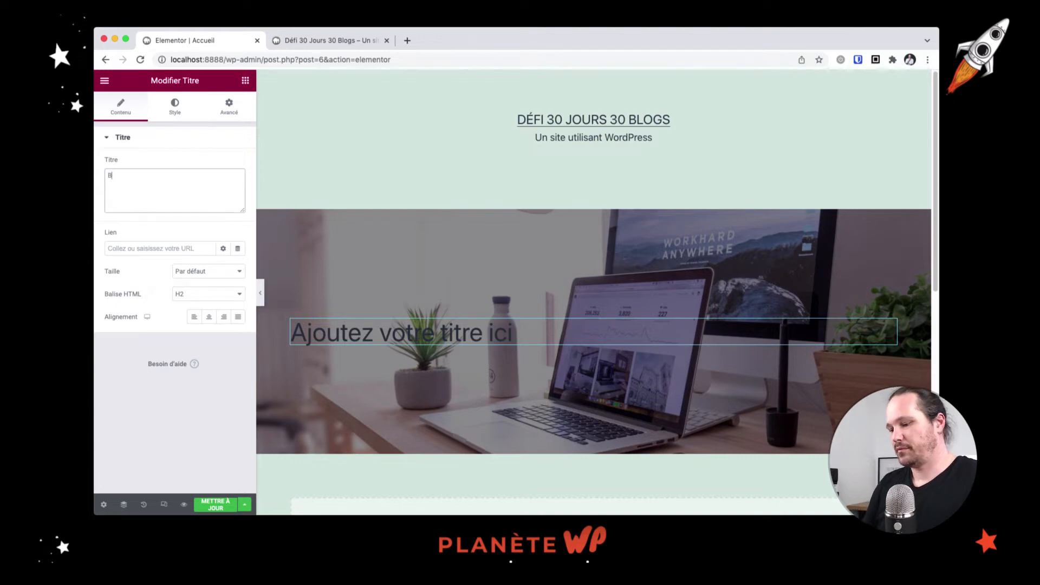
pyautogui.write('ienvenue')
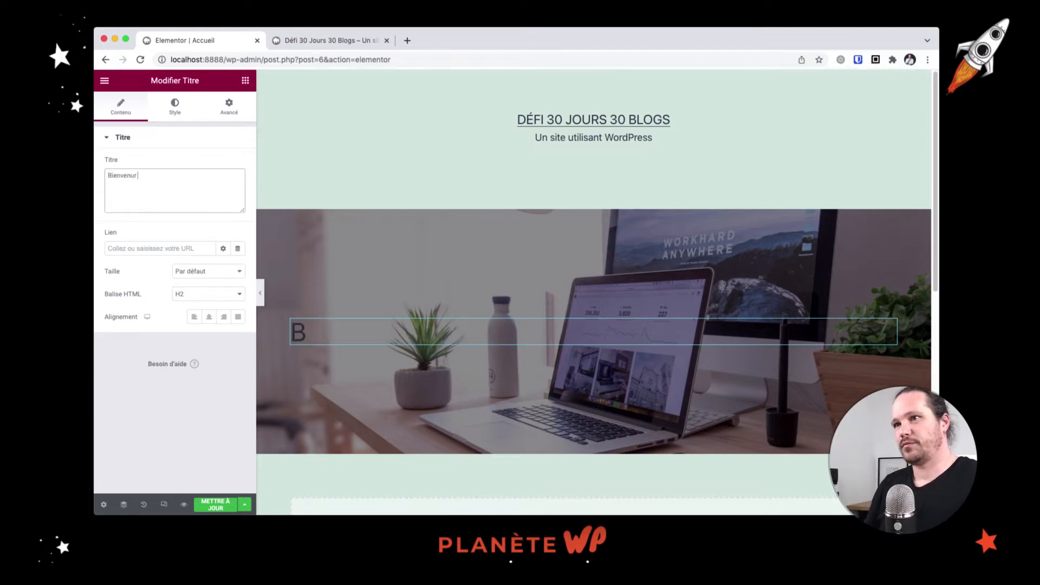
pyautogui.press('BackSpace')
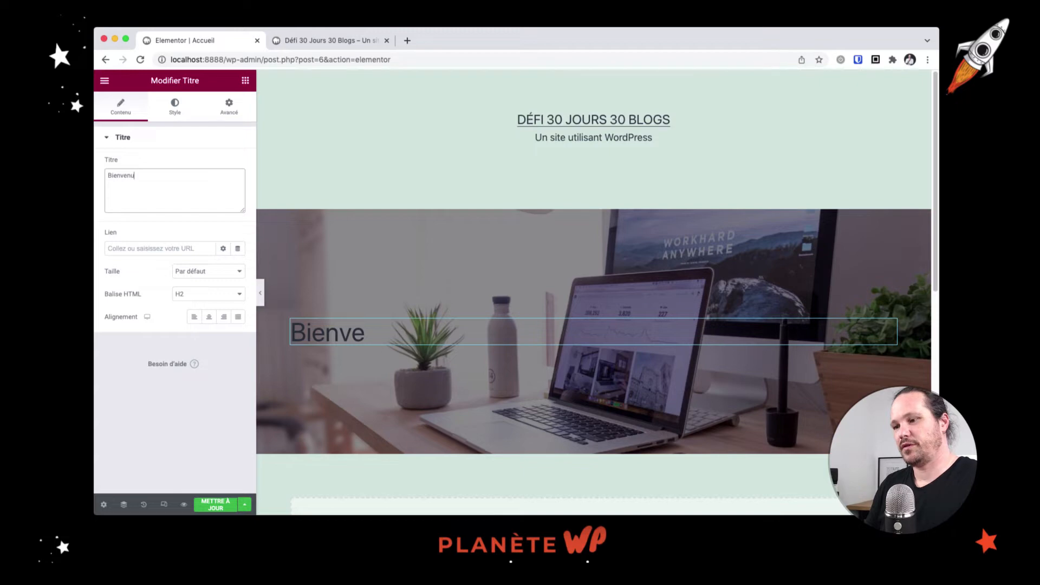
pyautogui.write('e sur le défi 30')
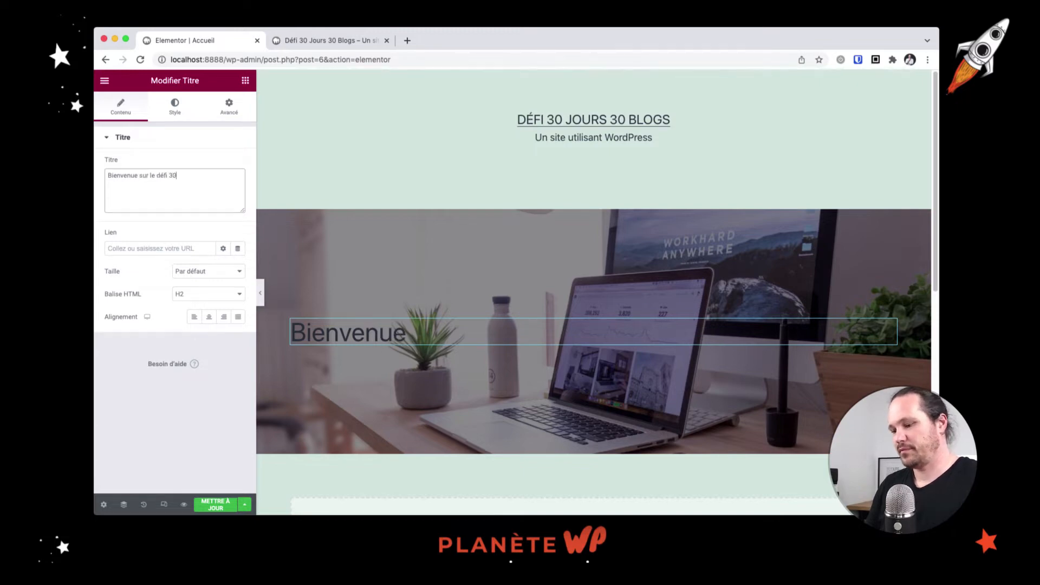
pyautogui.write('J30B')
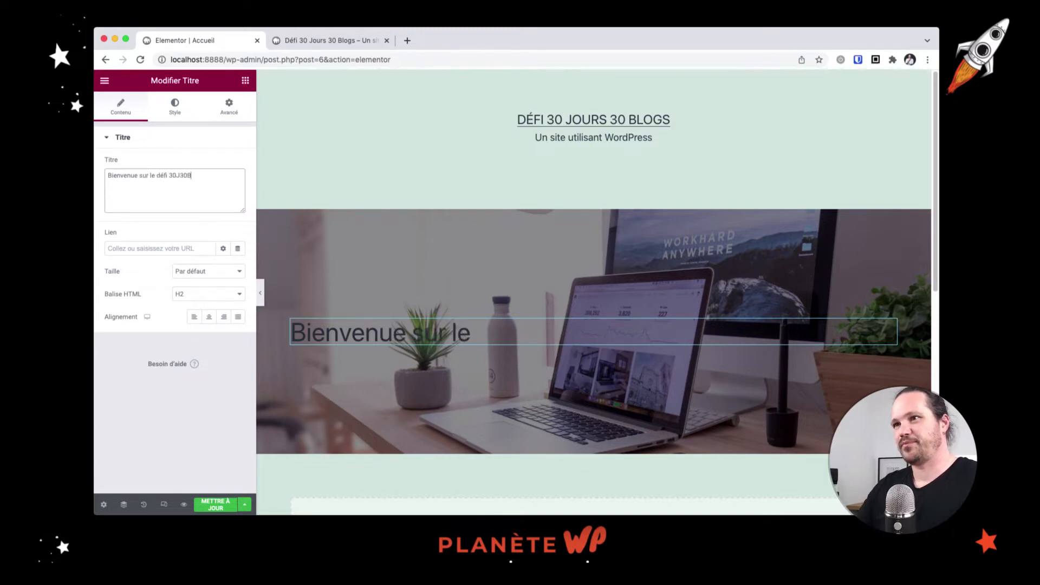
pyautogui.click(211, 318)
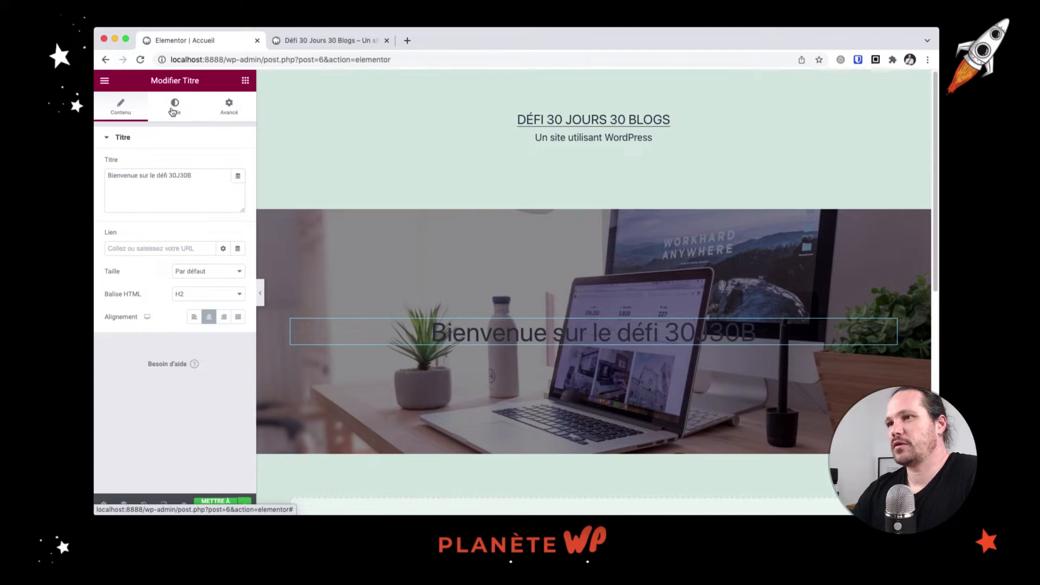
# Make the hero heading text colour #FFFFFF and save the page
pyautogui.click(173, 111)
pyautogui.click(238, 164)
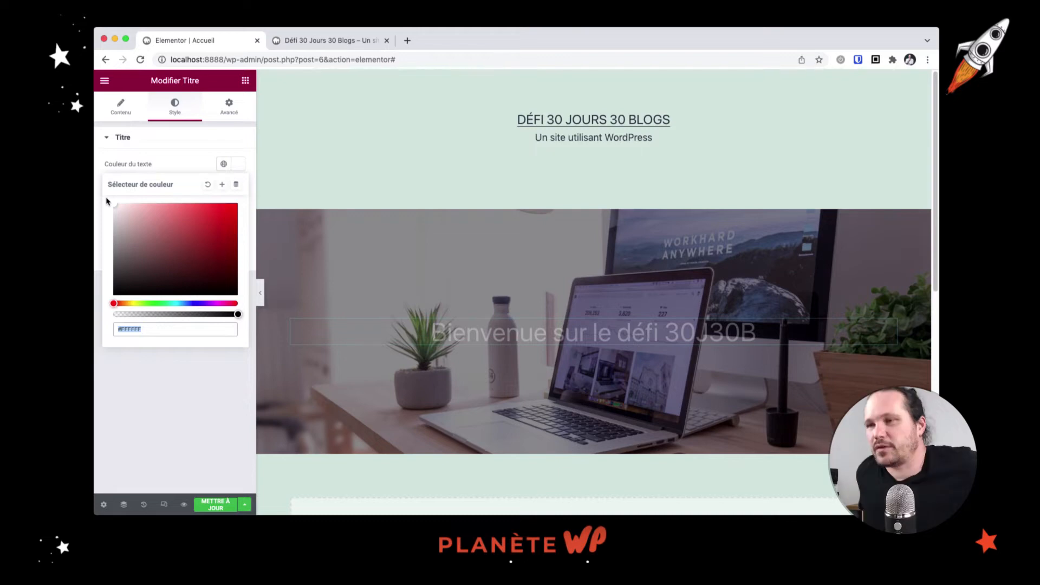
pyautogui.click(215, 504)
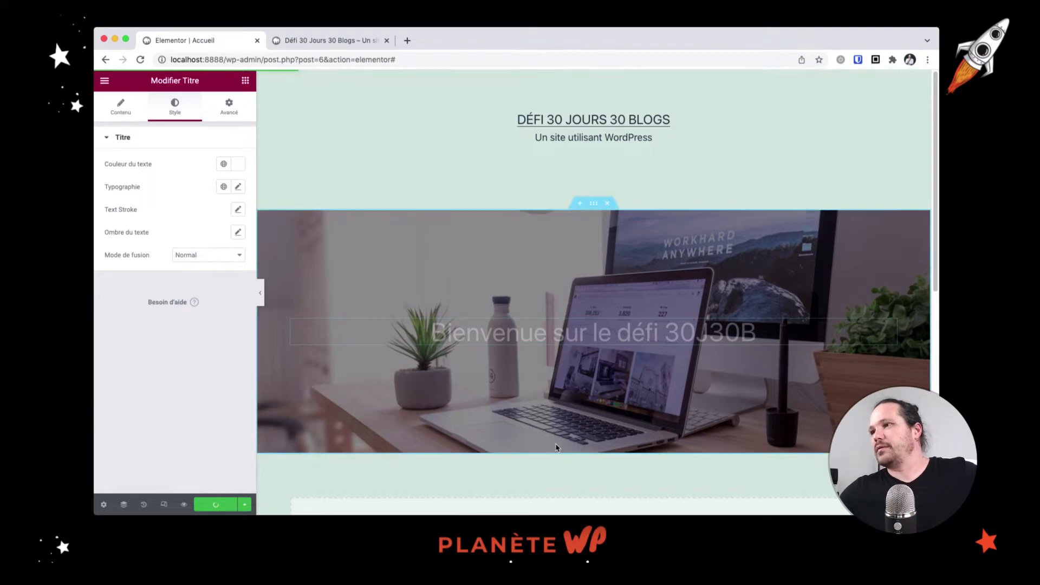
pyautogui.scroll(-4, 556, 447)
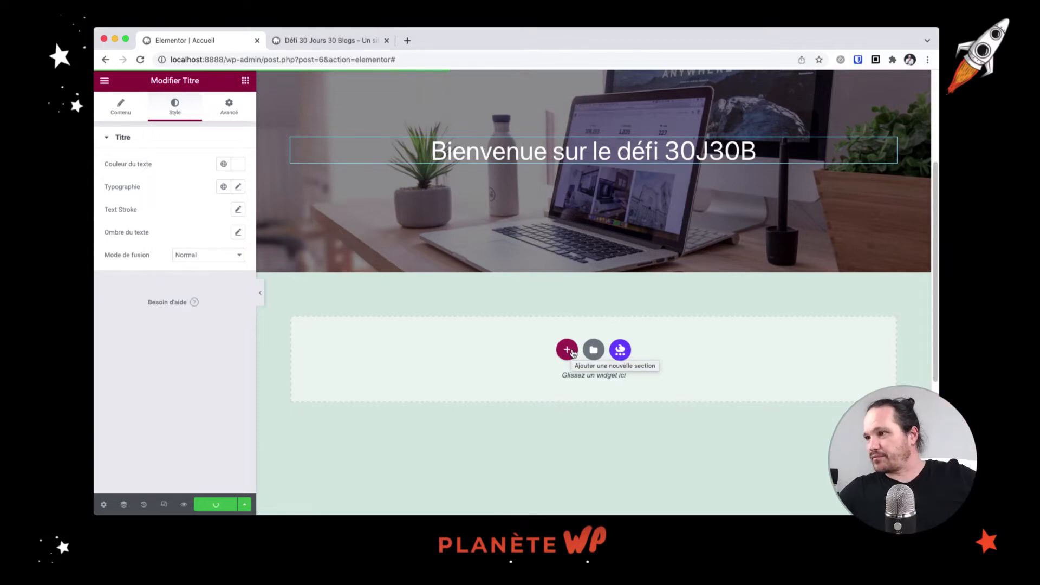
# Add a one-column section below the hero with a centred 'Les dernières publications' heading
pyautogui.click(572, 351)
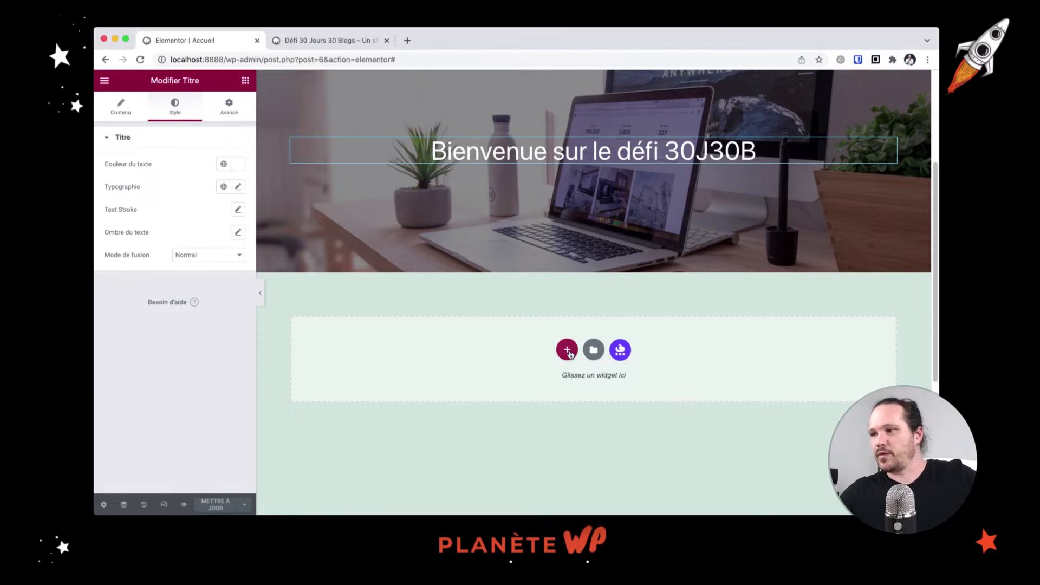
pyautogui.click(572, 351)
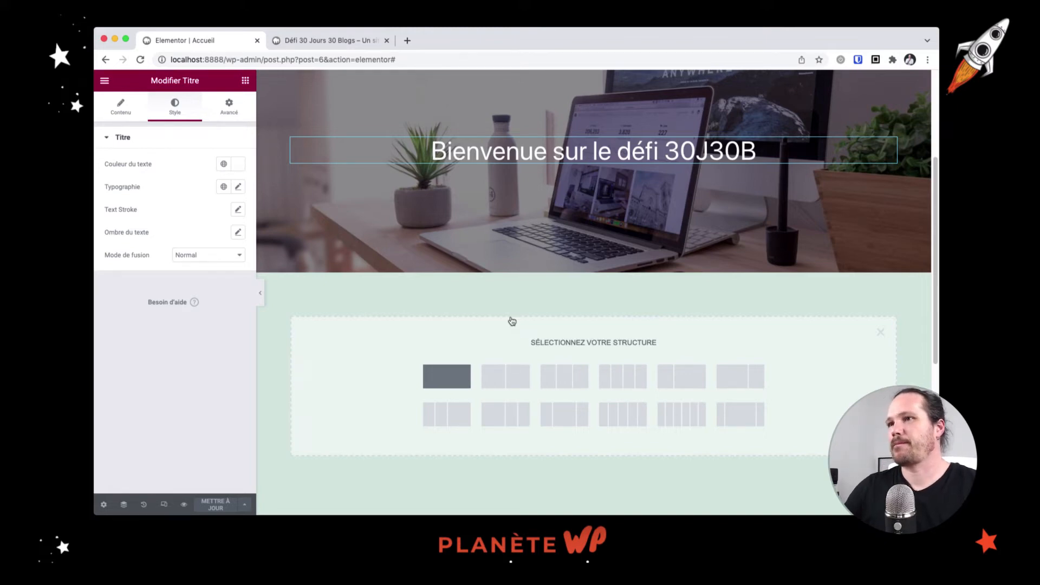
pyautogui.click(455, 388)
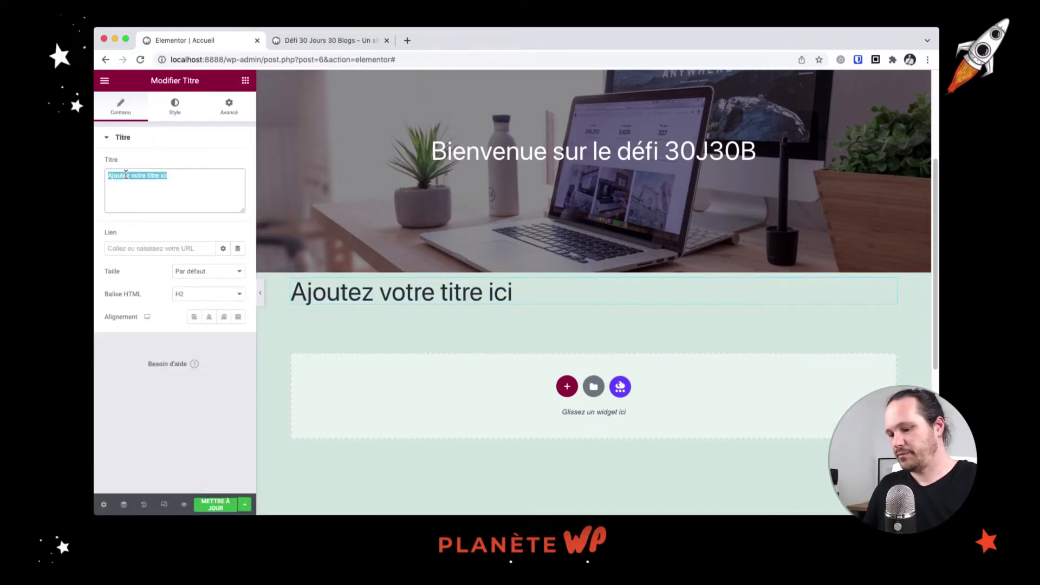
pyautogui.write('Les')
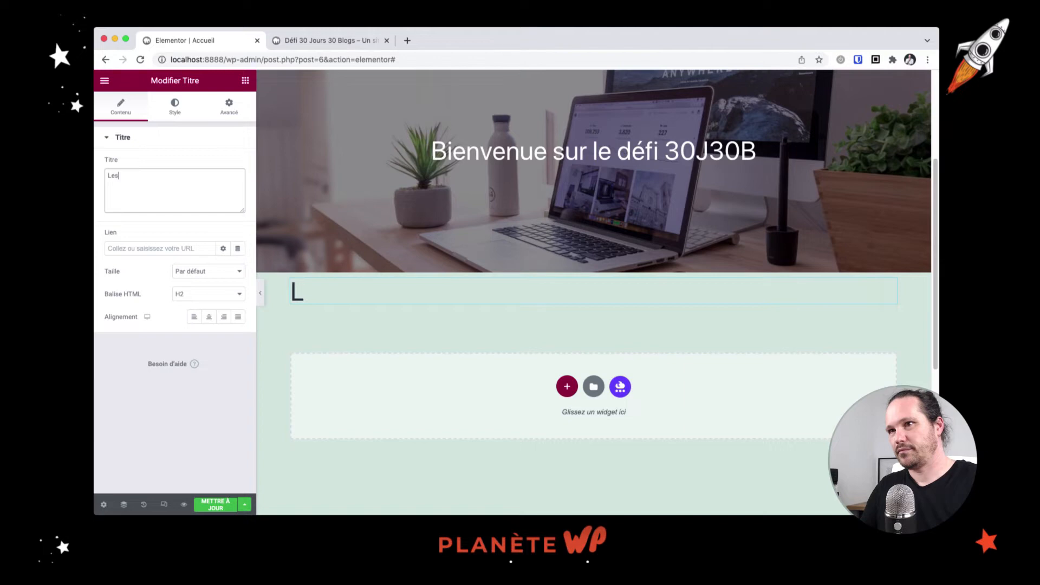
pyautogui.write(' dernières')
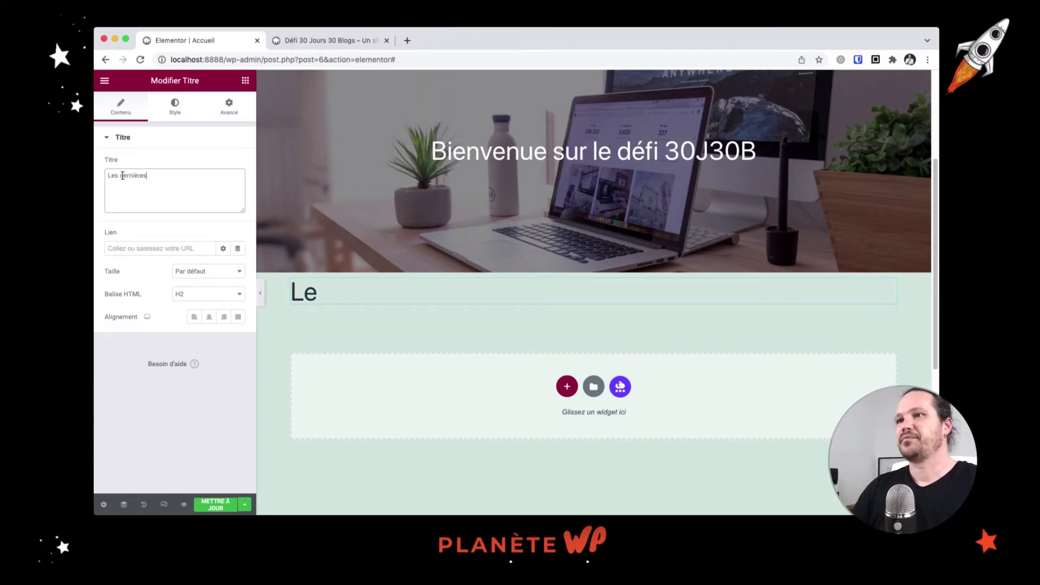
pyautogui.write(' publications')
pyautogui.click(209, 316)
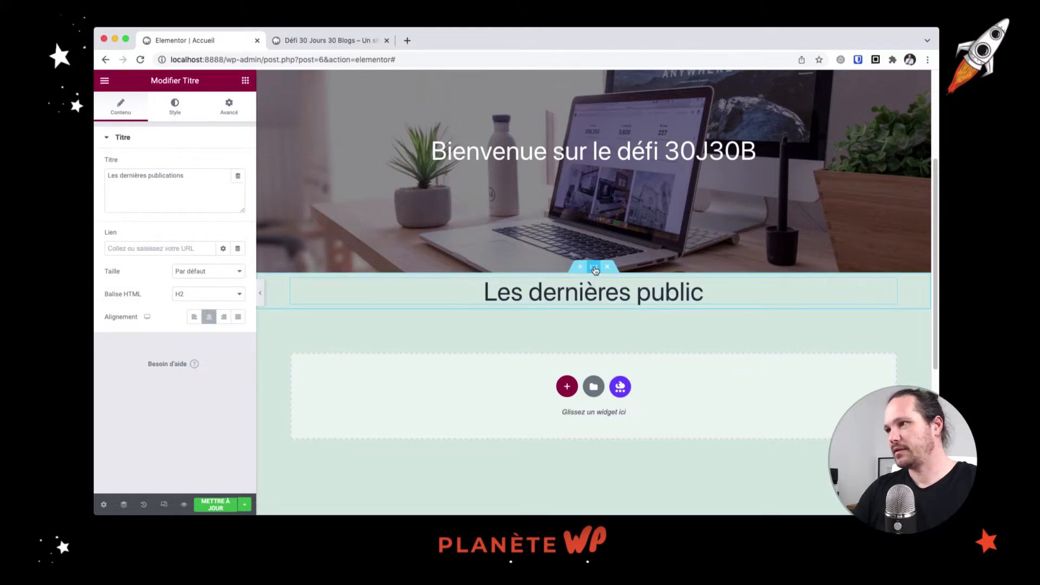
pyautogui.click(594, 268)
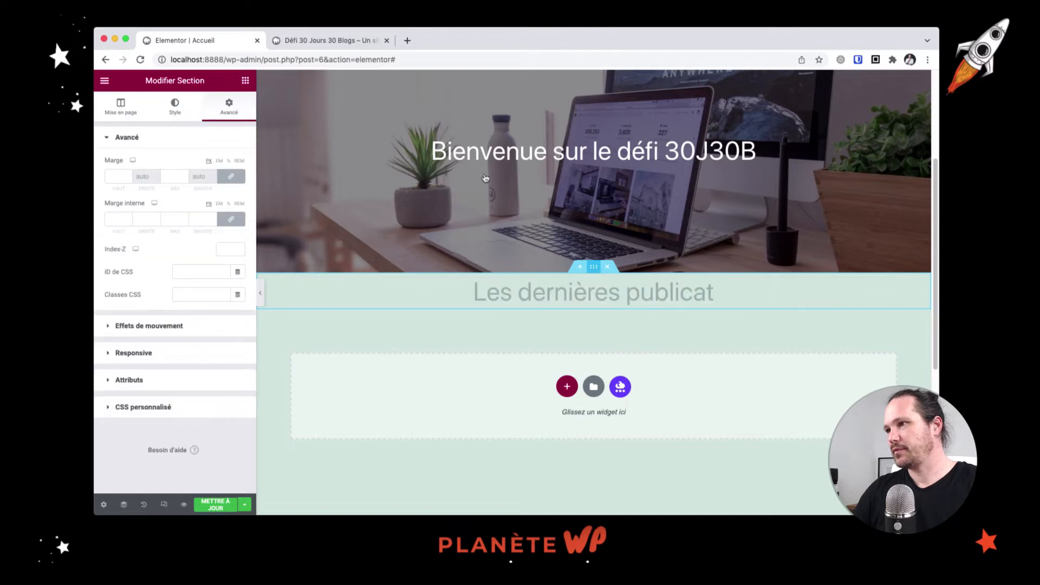
# Give the section unlinked 2 EM top and bottom padding and save the page
pyautogui.click(219, 204)
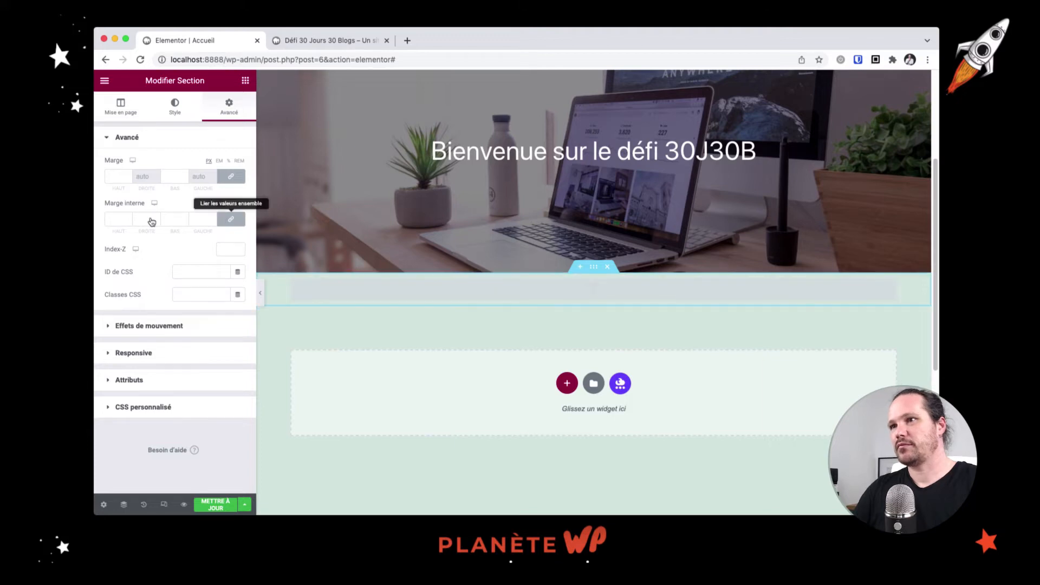
pyautogui.click(230, 219)
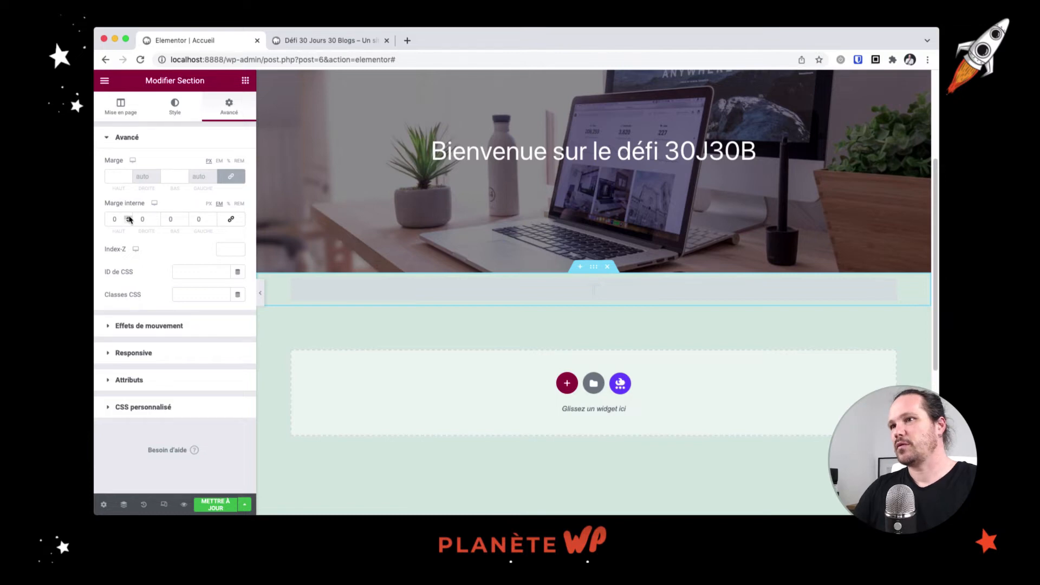
pyautogui.doubleClick(128, 217)
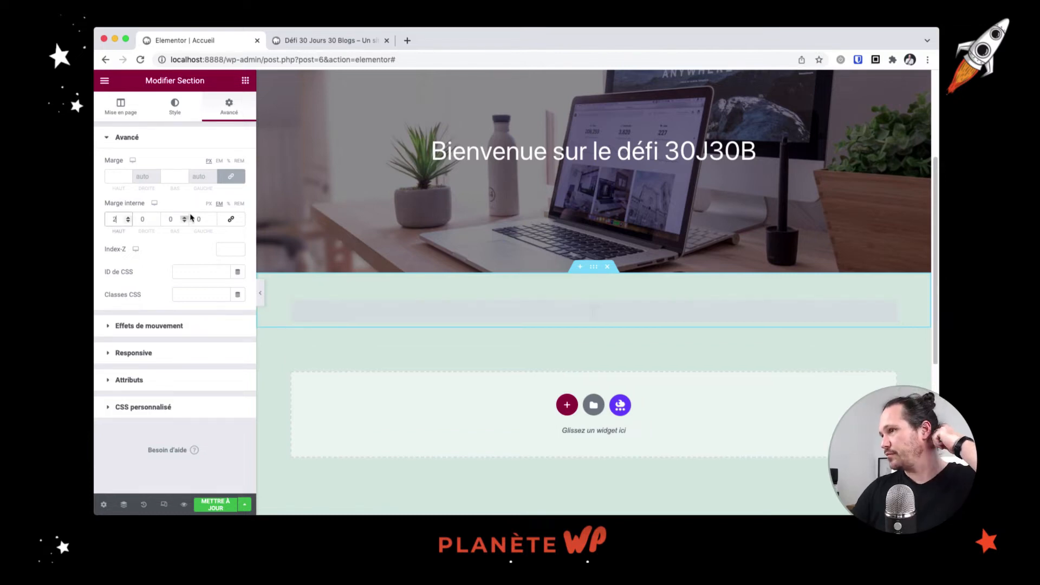
pyautogui.doubleClick(184, 217)
pyautogui.click(226, 508)
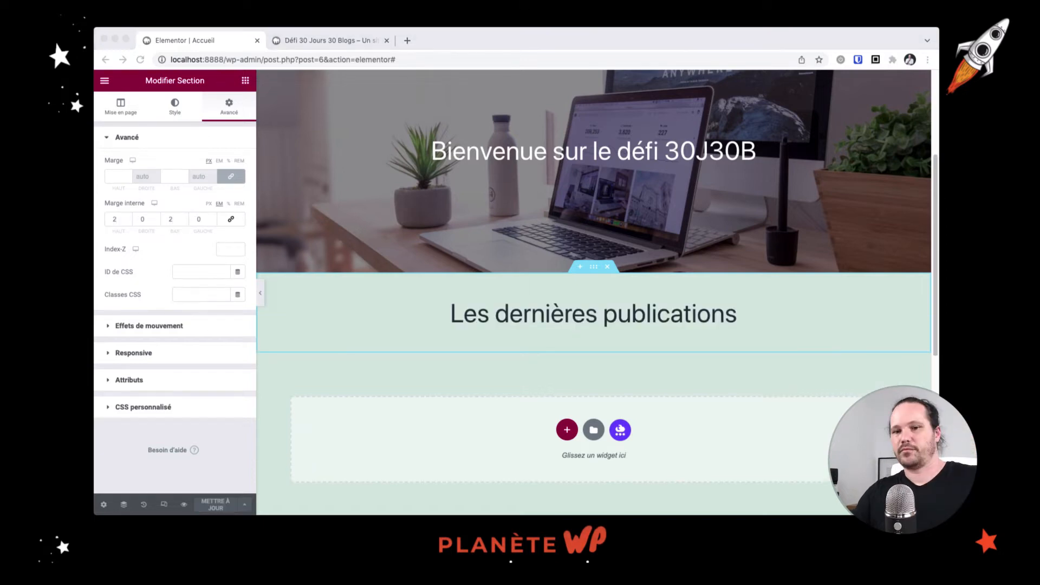
pyautogui.click(247, 85)
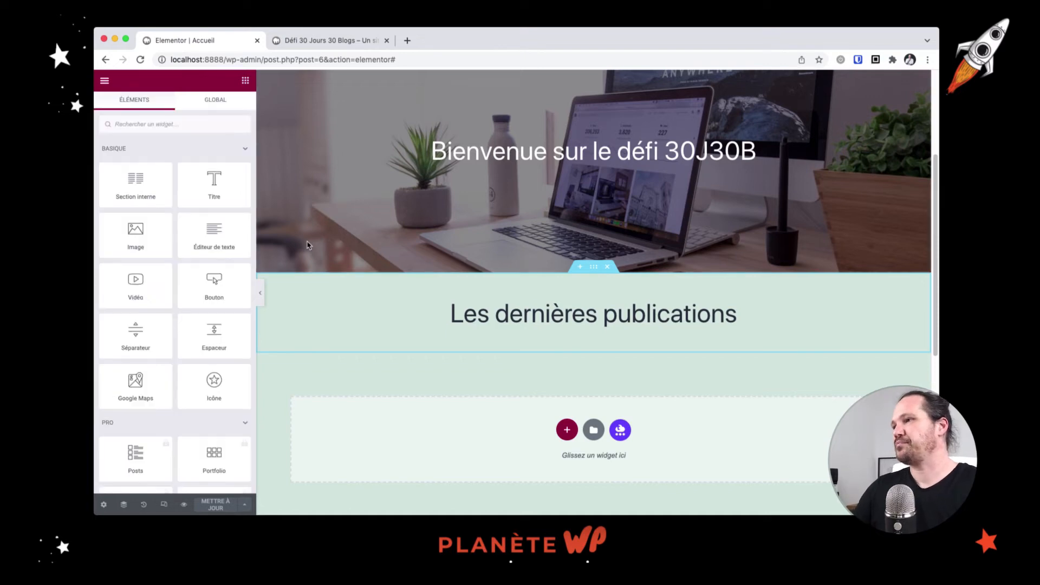
# Search widgets for 'post' and drop a Post Grid under the 'Les dernières publications' heading
pyautogui.click(154, 123)
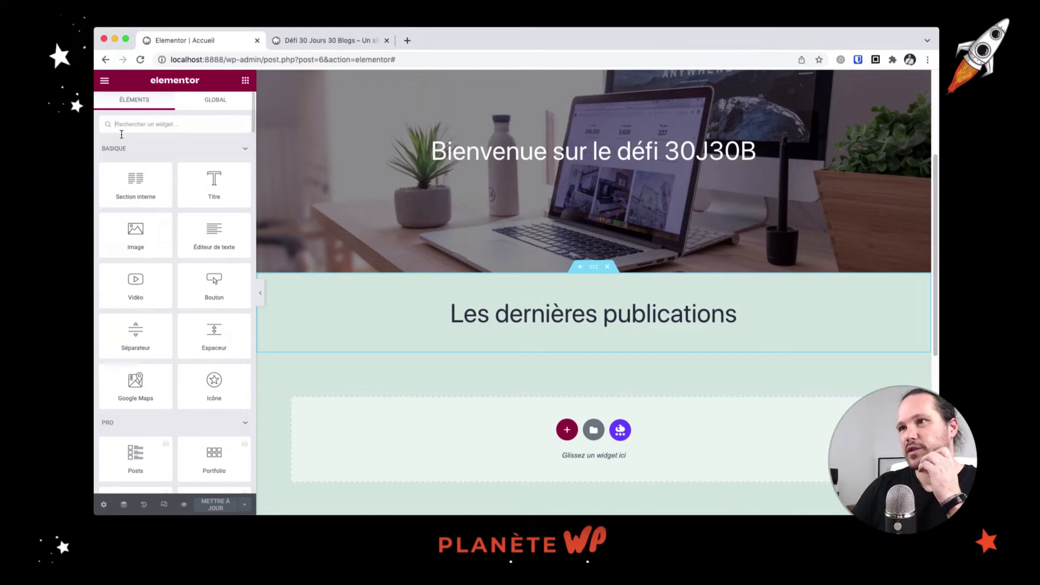
pyautogui.write('post')
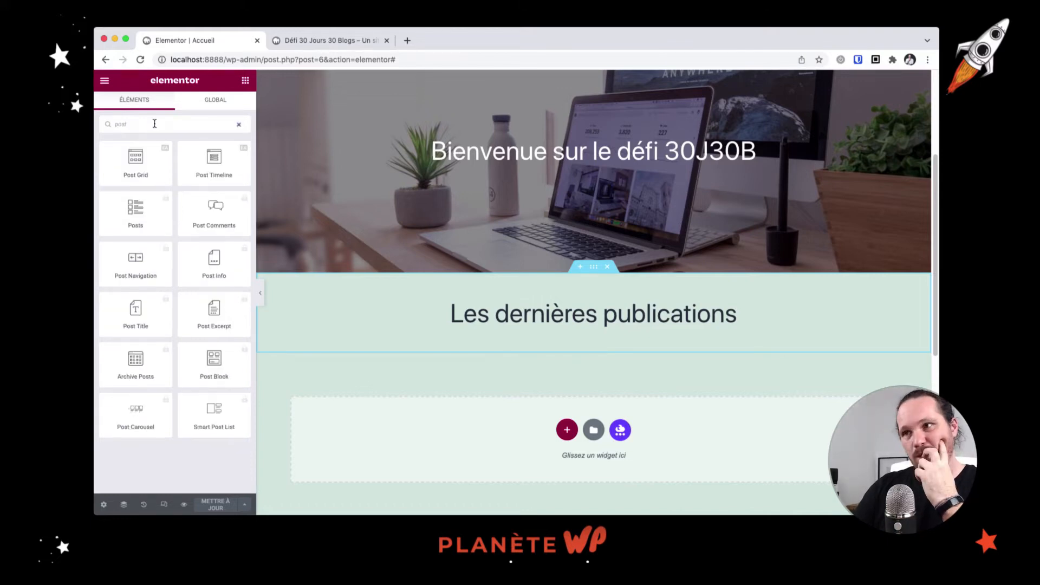
pyautogui.moveTo(136, 160); pyautogui.dragTo(489, 327)
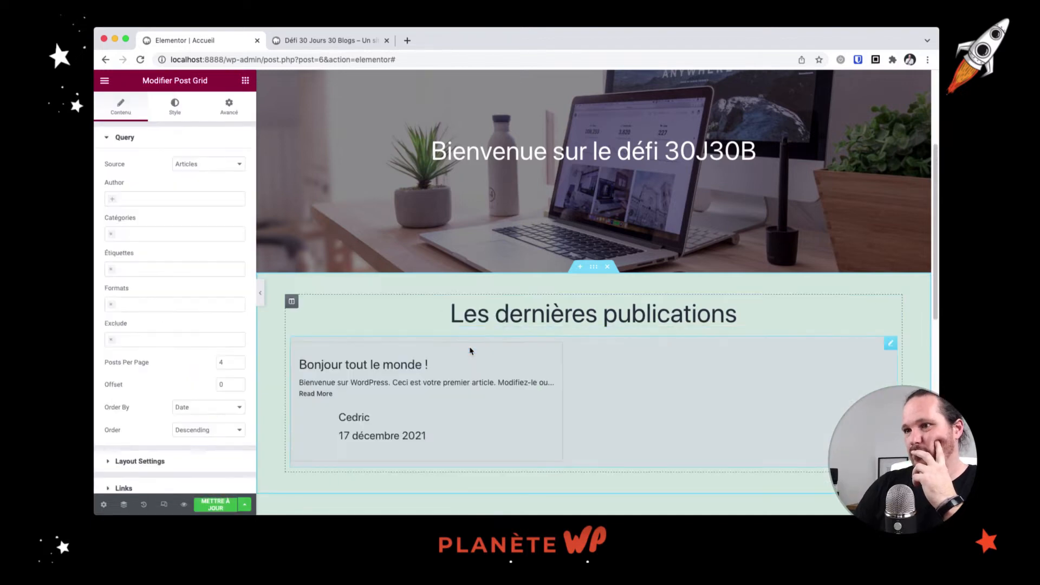
pyautogui.scroll(-2, 470, 352)
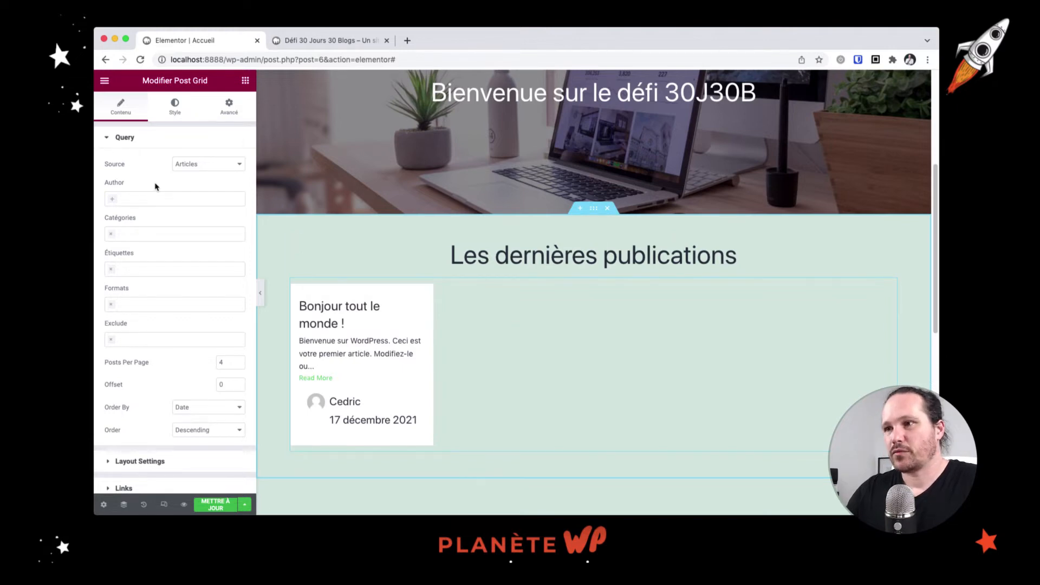
pyautogui.scroll(-3, 155, 186)
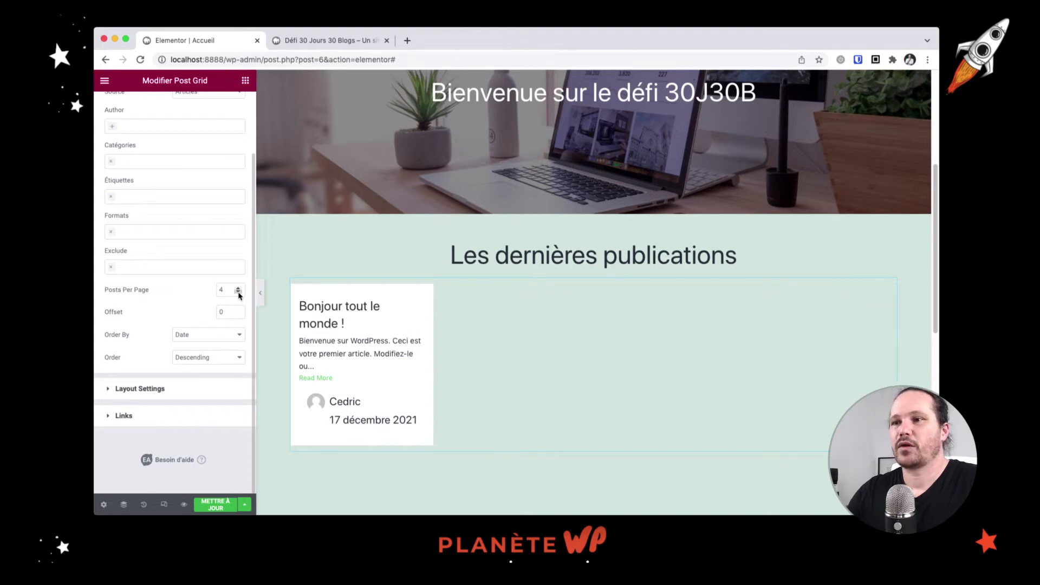
# Show 6 posts per page and switch the post layout from Masonry to Grid
pyautogui.click(238, 291)
pyautogui.click(238, 291)
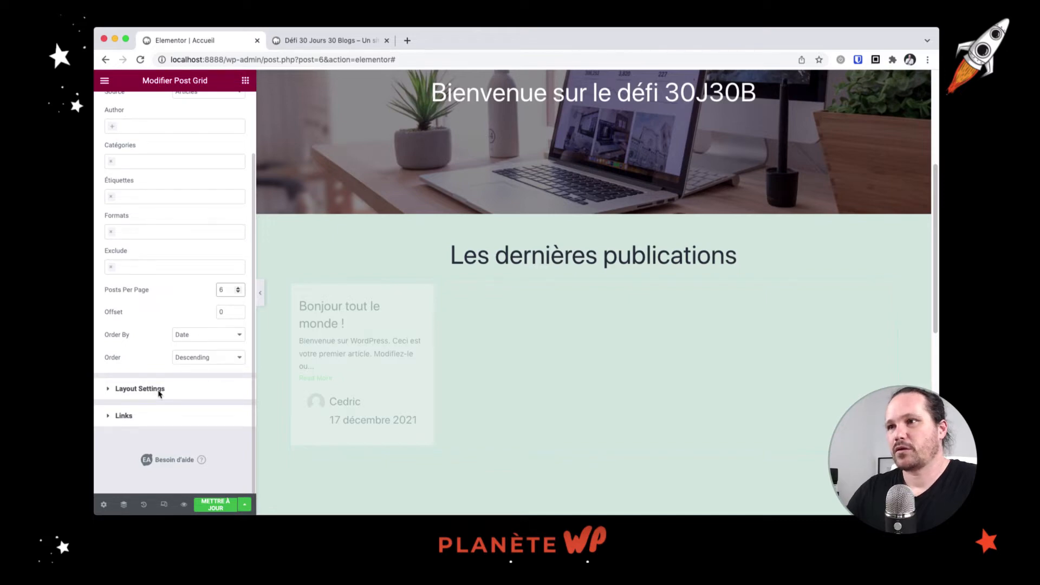
pyautogui.click(140, 388)
pyautogui.click(219, 213)
pyautogui.click(225, 240)
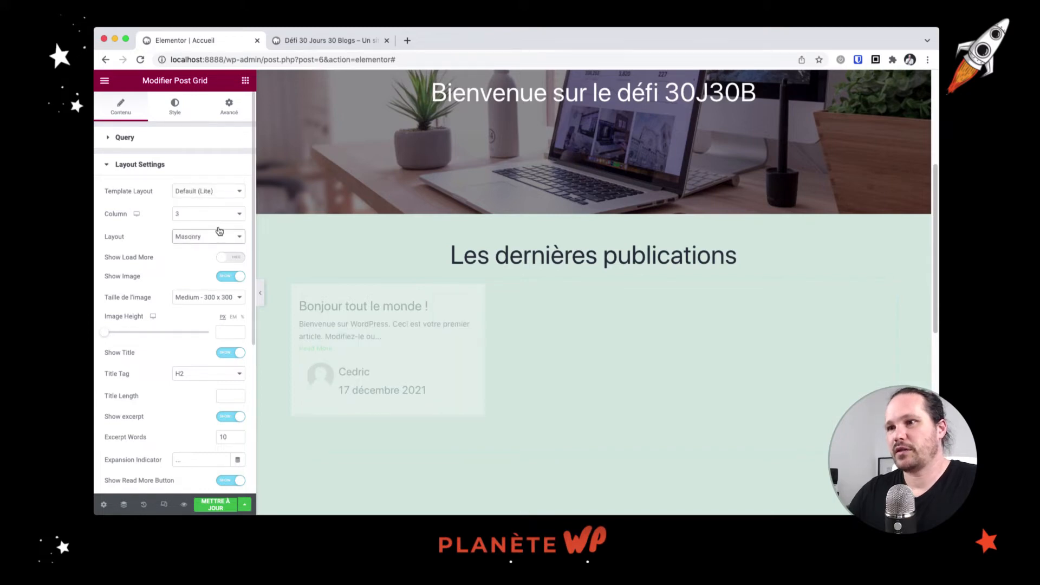
pyautogui.click(219, 228)
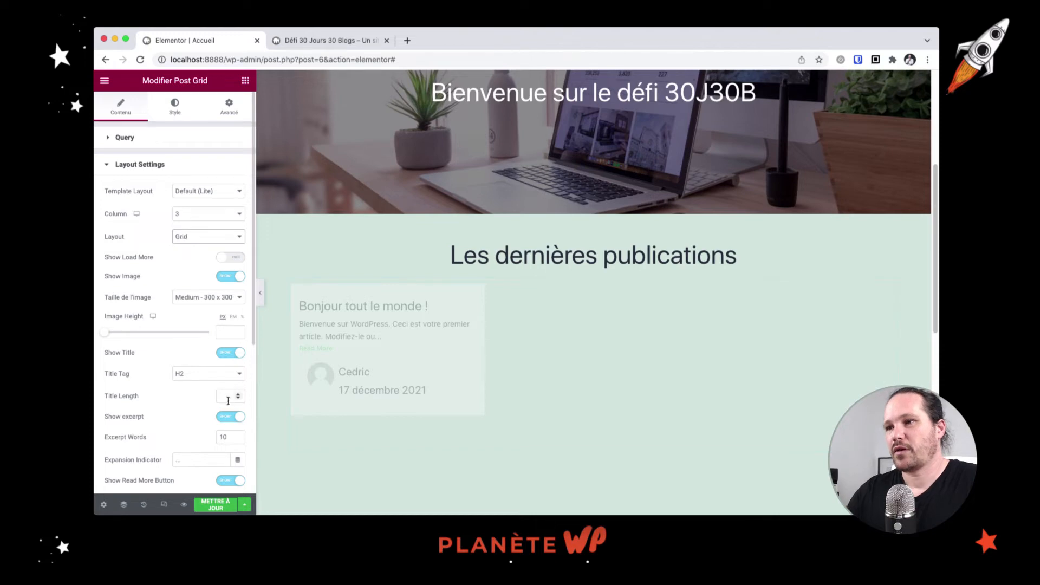
# Turn off Show Meta and Show Read More Button for the post grid
pyautogui.scroll(-2, 227, 413)
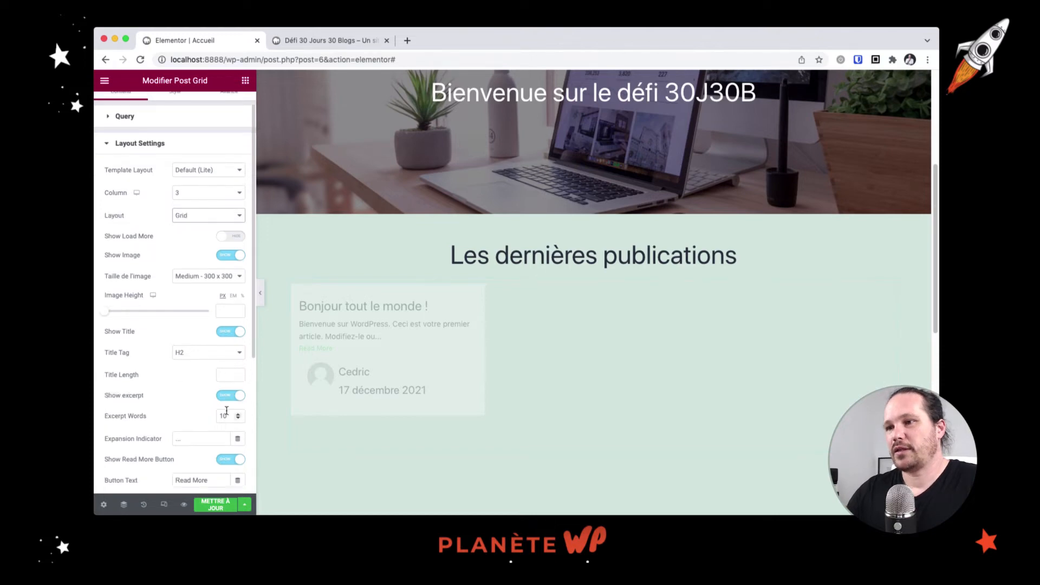
pyautogui.scroll(-4, 227, 412)
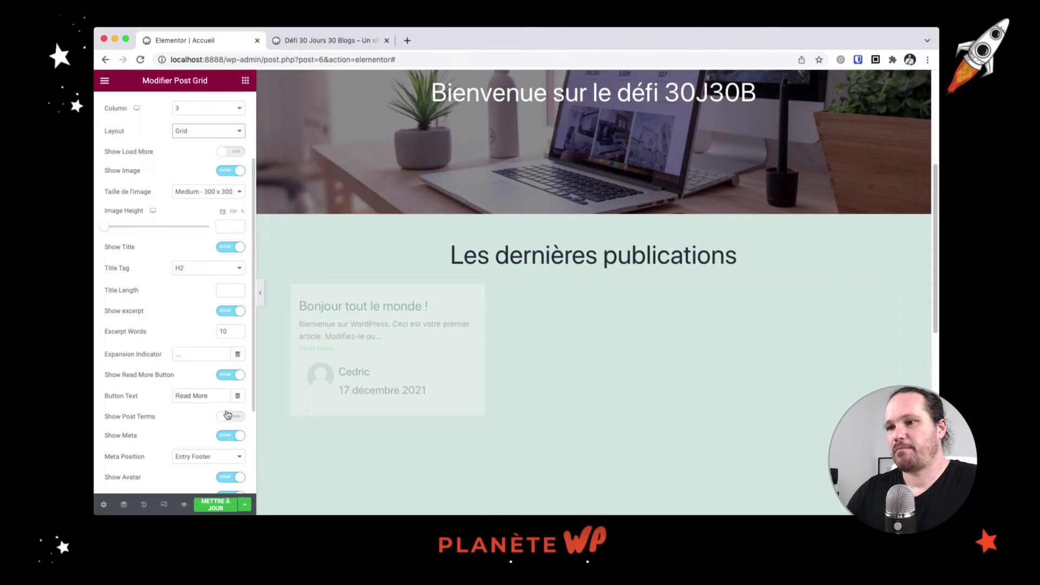
pyautogui.scroll(-4, 228, 415)
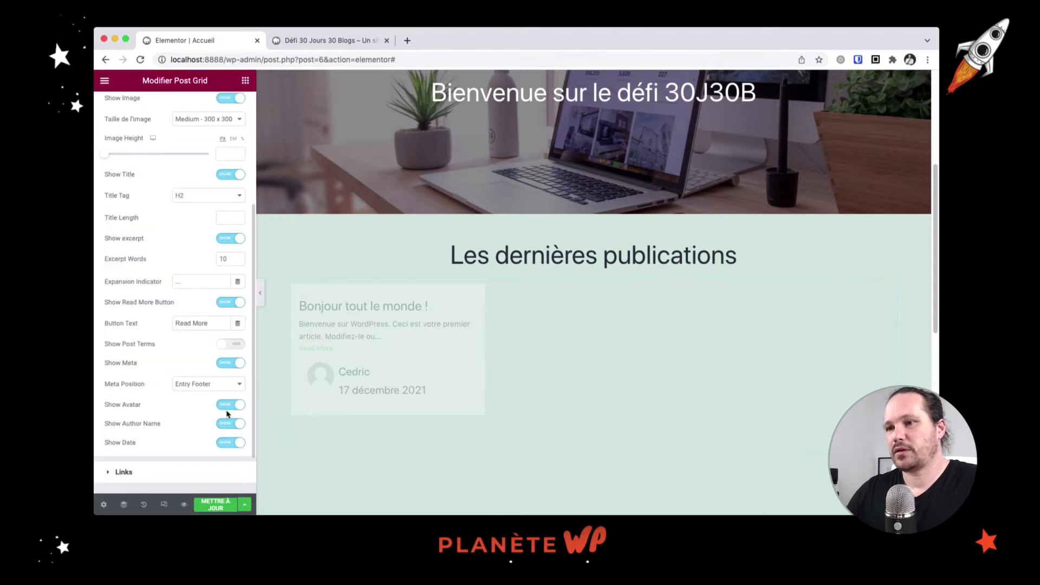
pyautogui.click(237, 363)
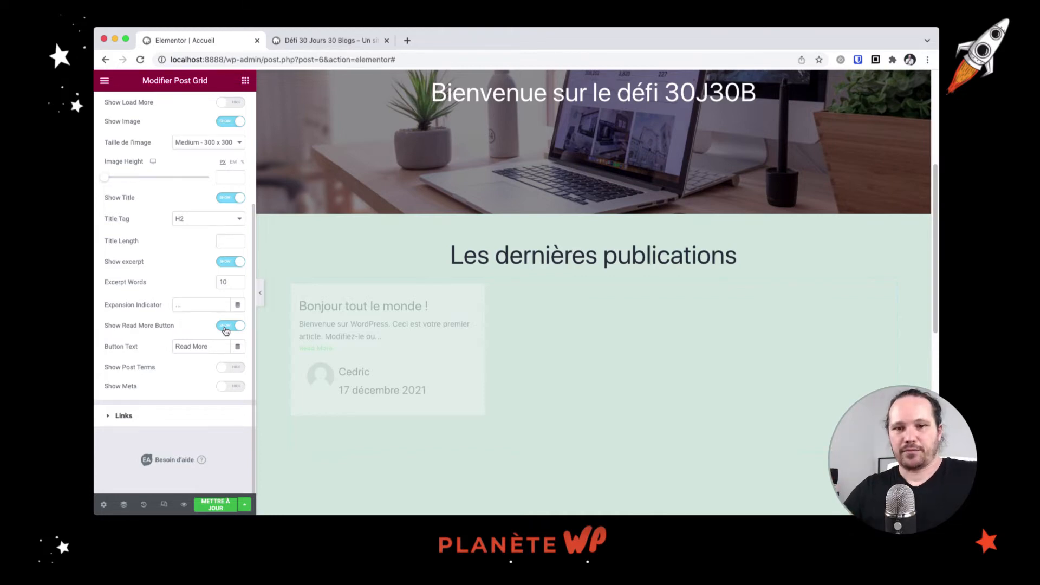
pyautogui.click(226, 331)
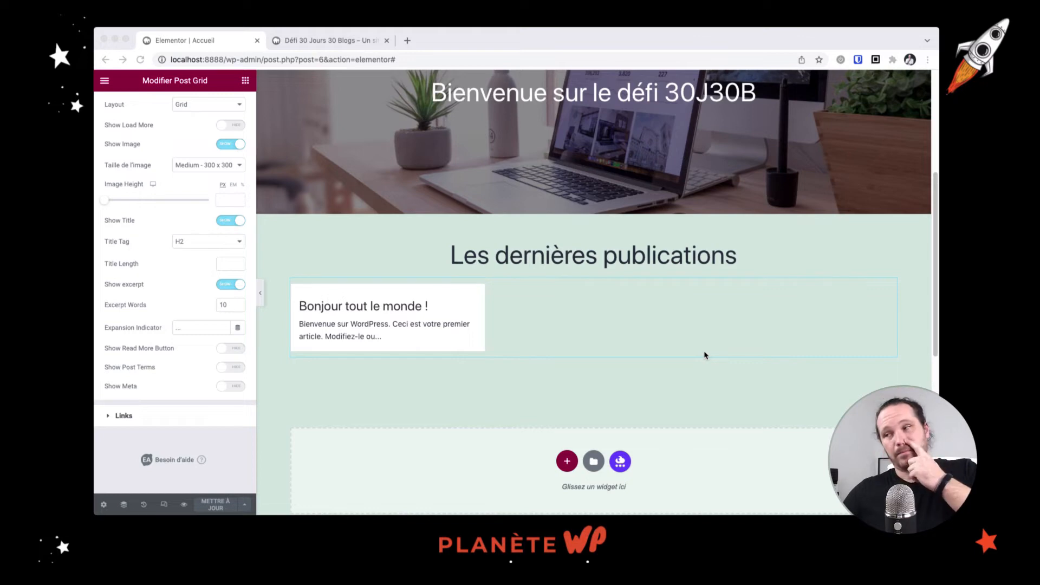
pyautogui.click(107, 86)
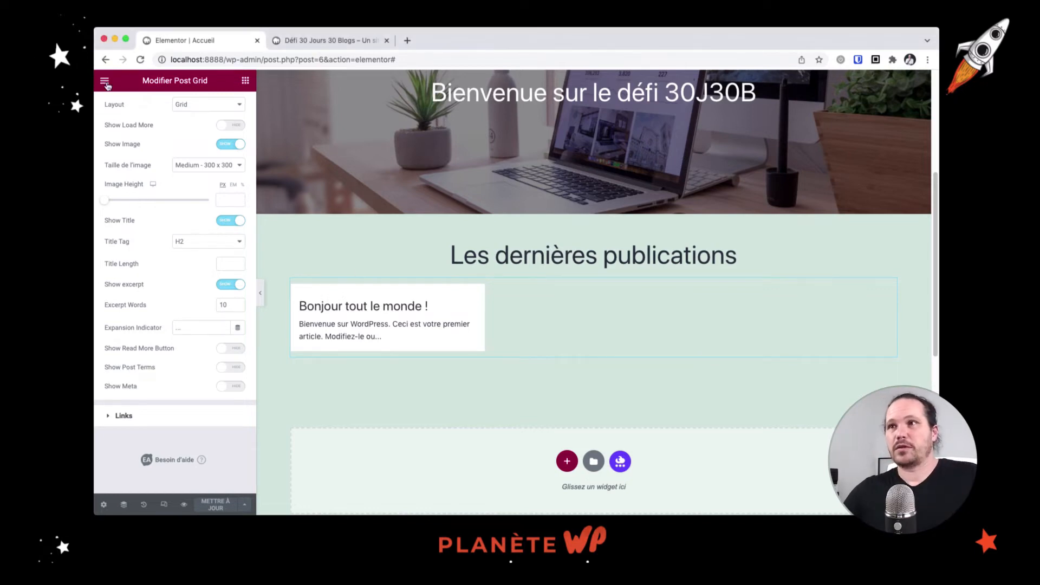
# From the Elementor main menu, choose 'Voir la page' to load the live homepage
pyautogui.click(107, 82)
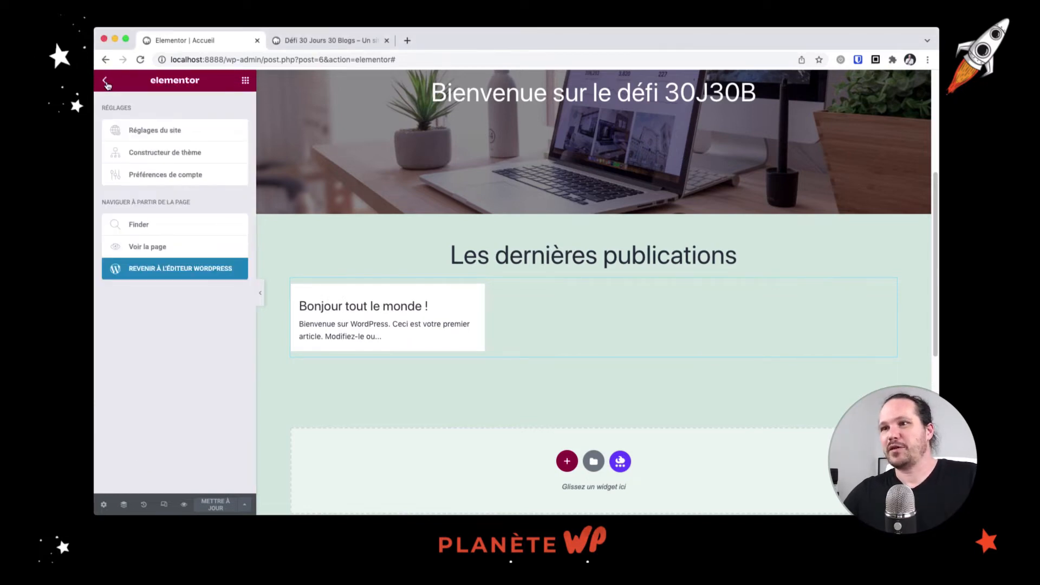
pyautogui.click(174, 276)
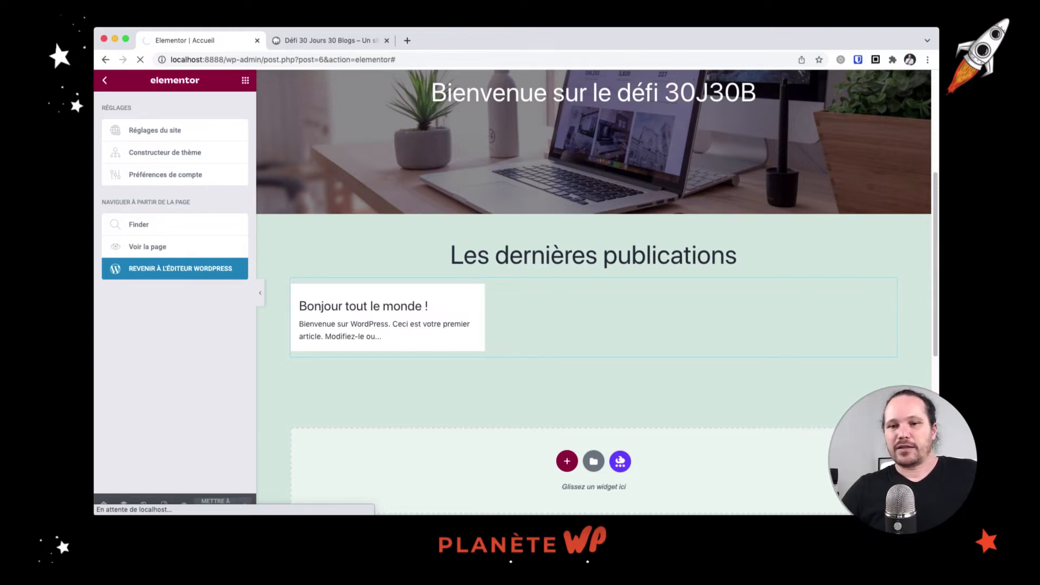
pyautogui.click(154, 250)
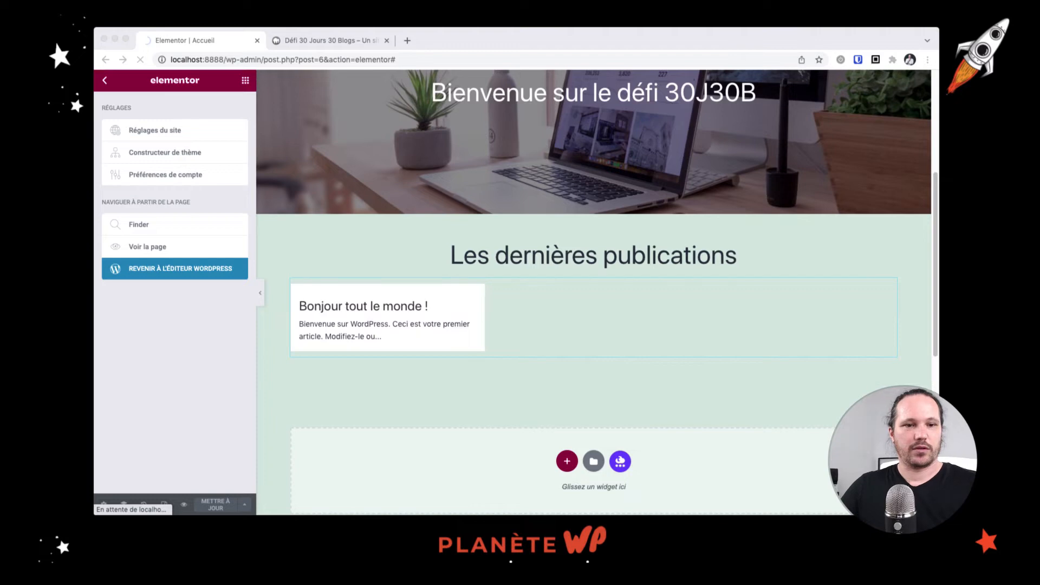
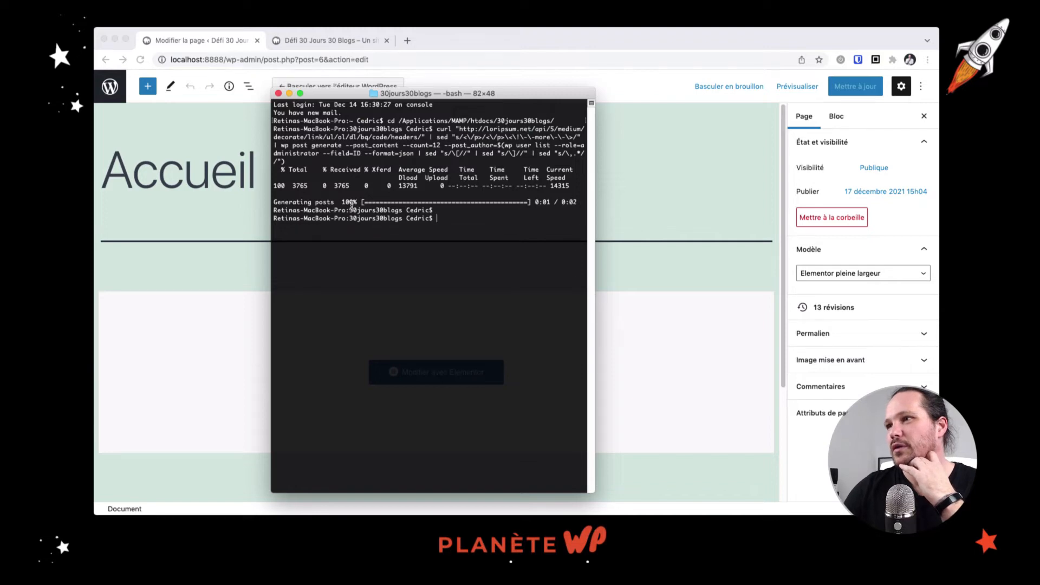
# Bring the Accueil page editor back in front after the 12 Lipsum posts are generated
pyautogui.click(188, 113)
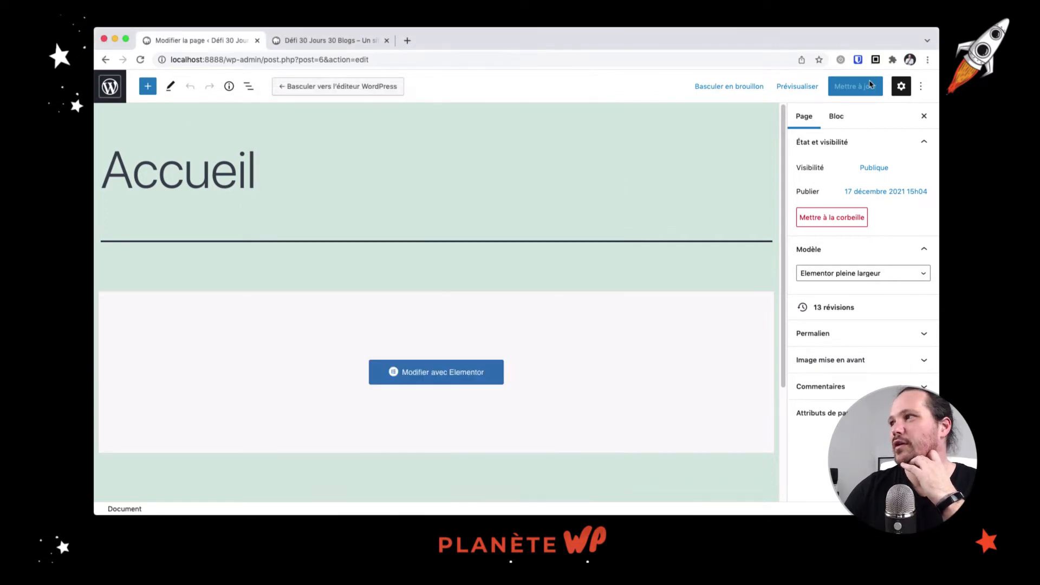
# Turn off Mode plein écran in the editor and go to the Articles list
pyautogui.click(920, 89)
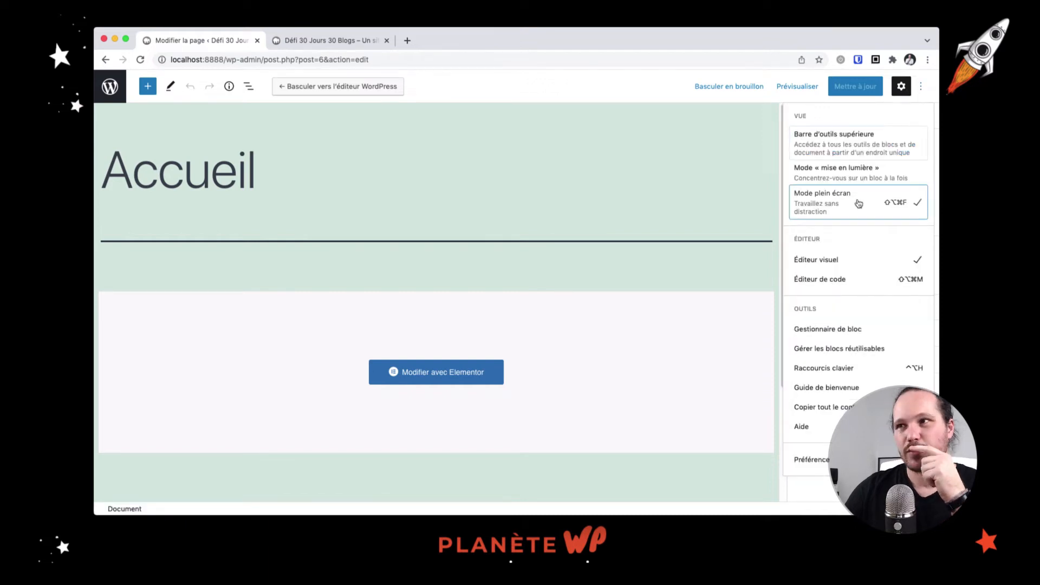
pyautogui.click(859, 203)
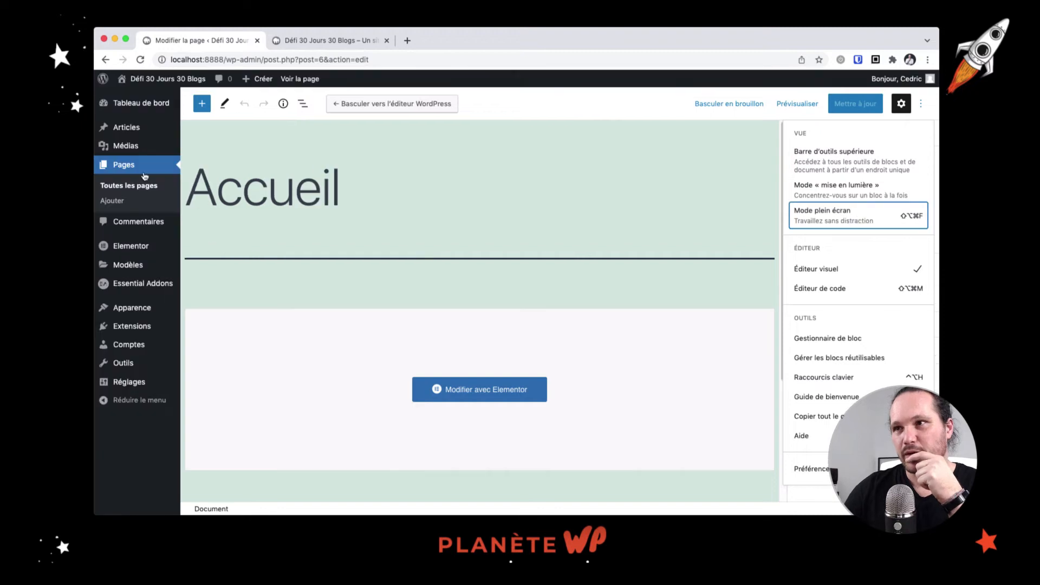
pyautogui.moveTo(138, 133)
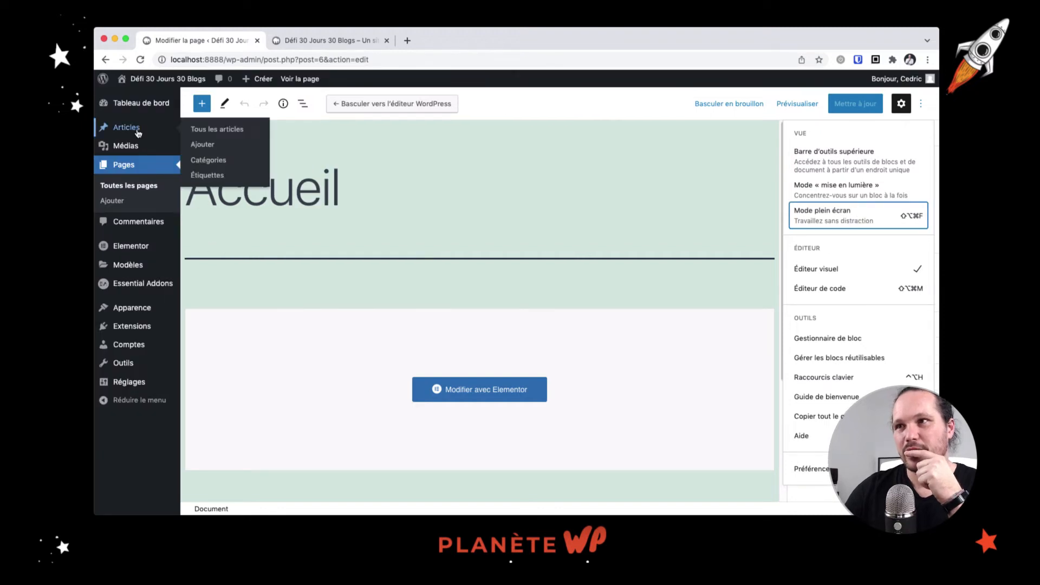
pyautogui.click(138, 132)
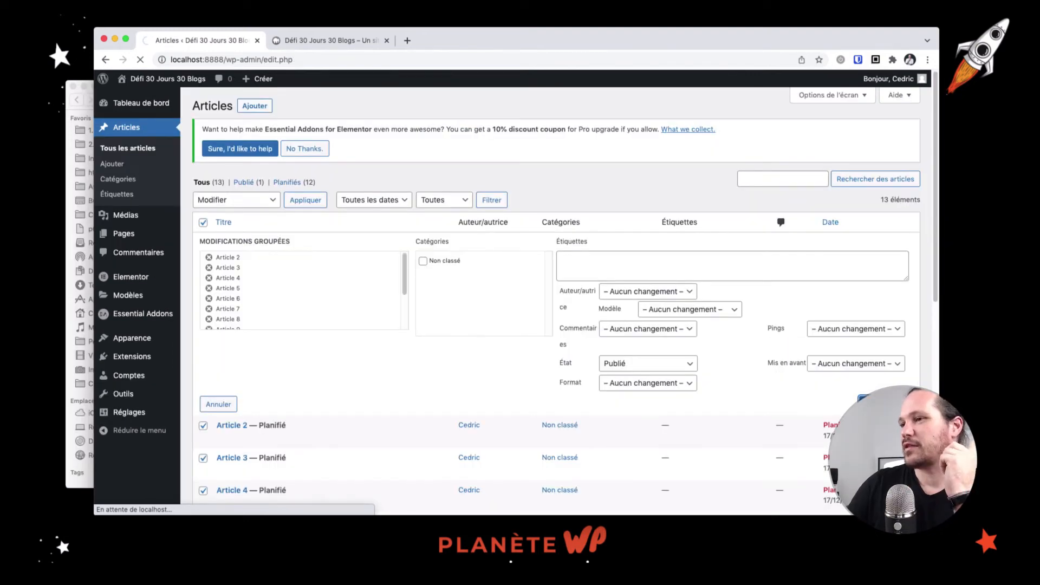
# Reload the site's front page in its tab to check it
pyautogui.click(348, 44)
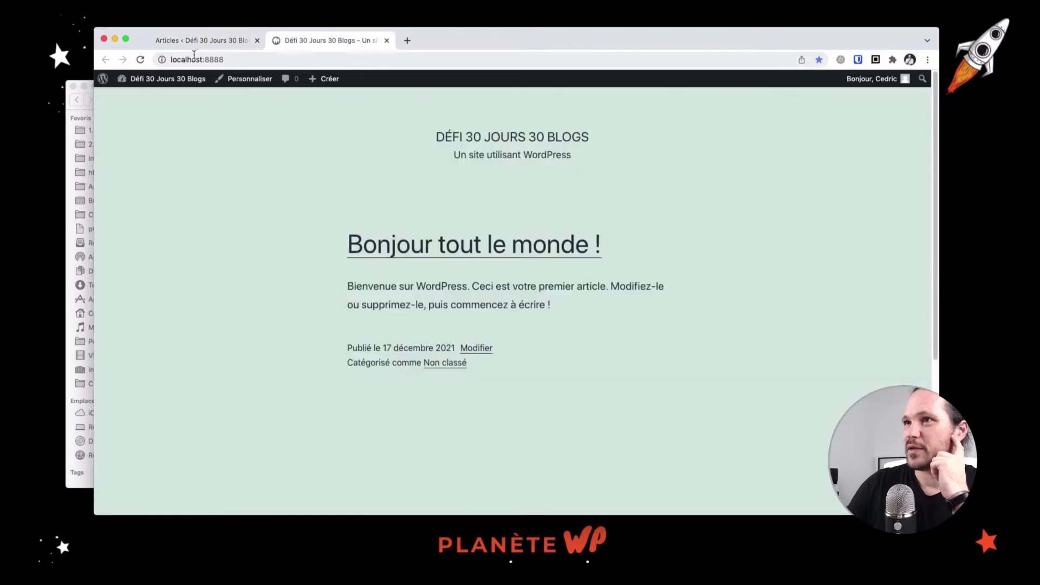
pyautogui.click(140, 59)
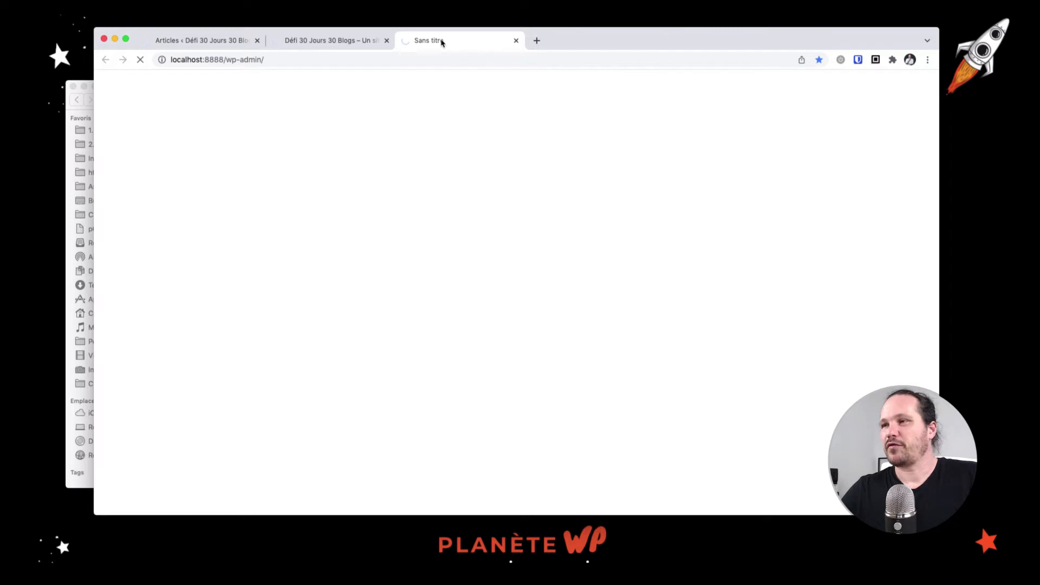
# In Réglages > Lecture, set a static front page, Accueil, and save the changes
pyautogui.click(217, 44)
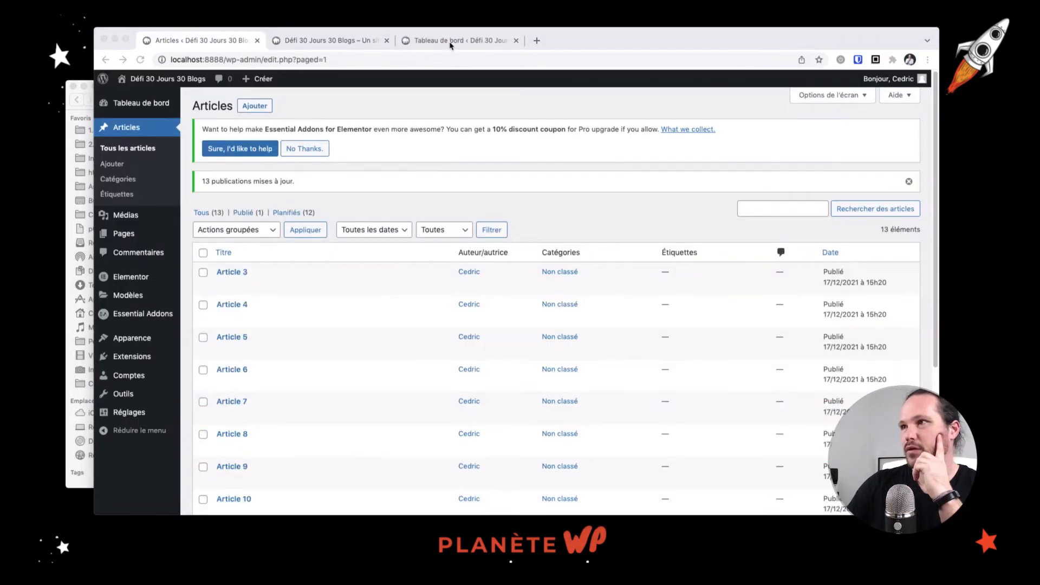
pyautogui.click(449, 42)
pyautogui.moveTo(133, 385)
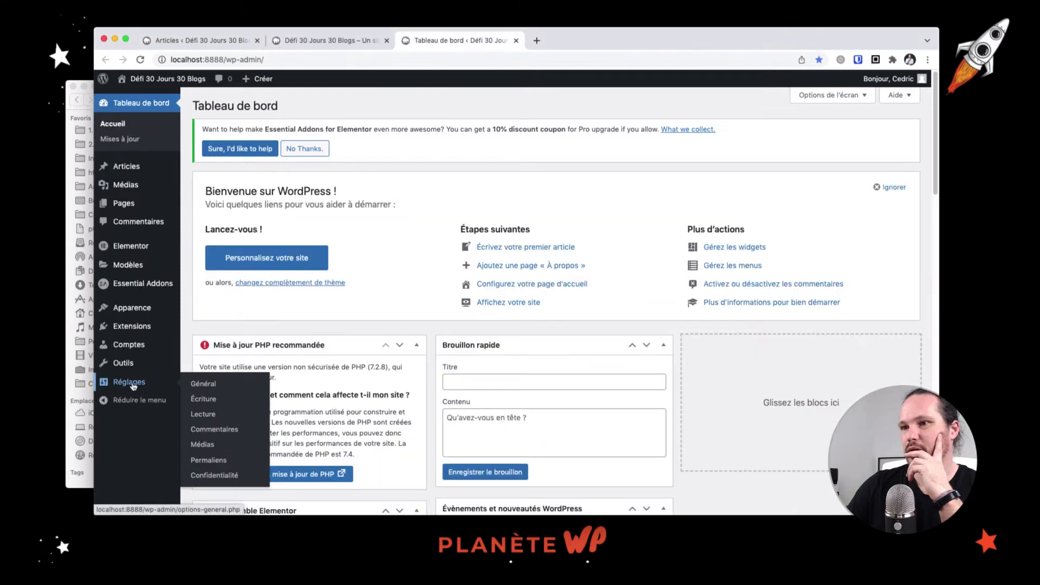
pyautogui.click(210, 416)
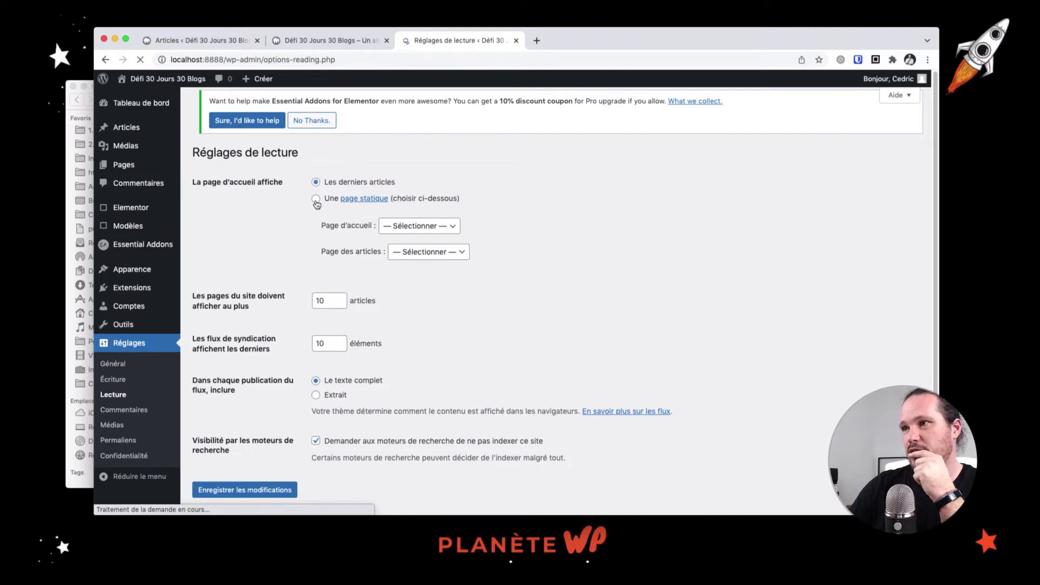
pyautogui.click(316, 201)
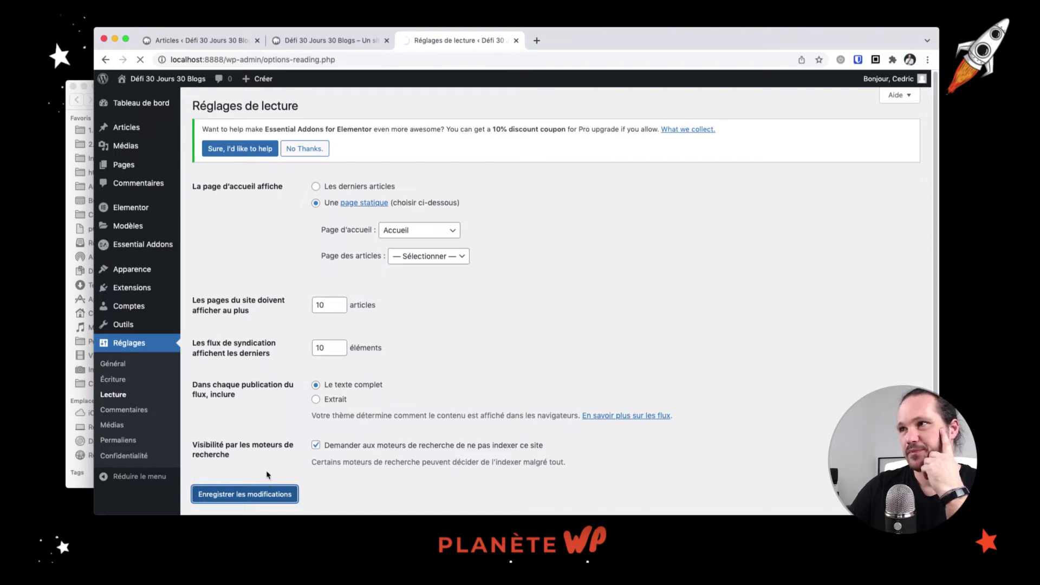
pyautogui.click(347, 41)
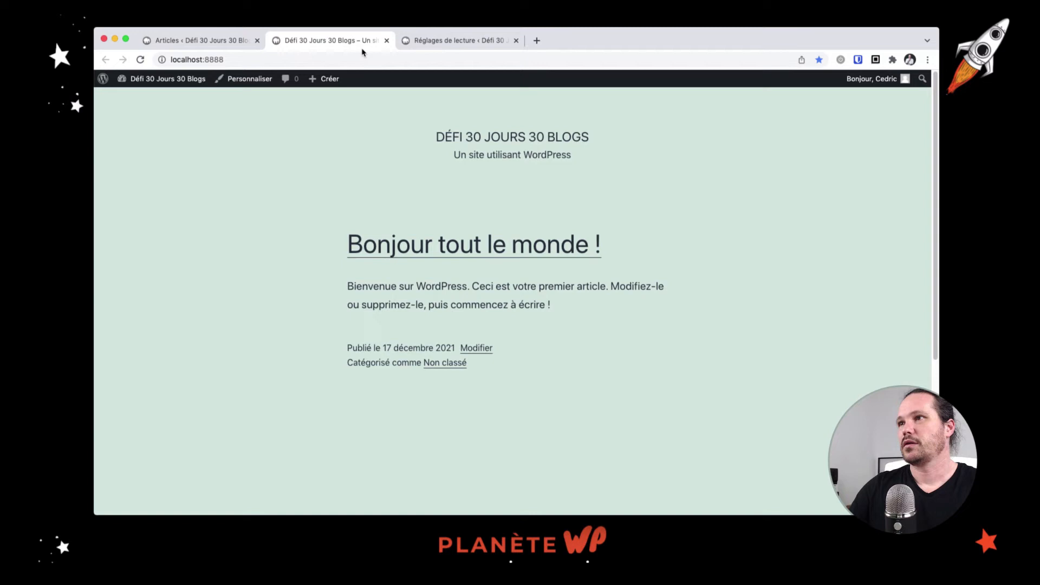
# Reload the front page, scroll through the hero and Les dernières publications grid, and return to Articles
pyautogui.click(145, 61)
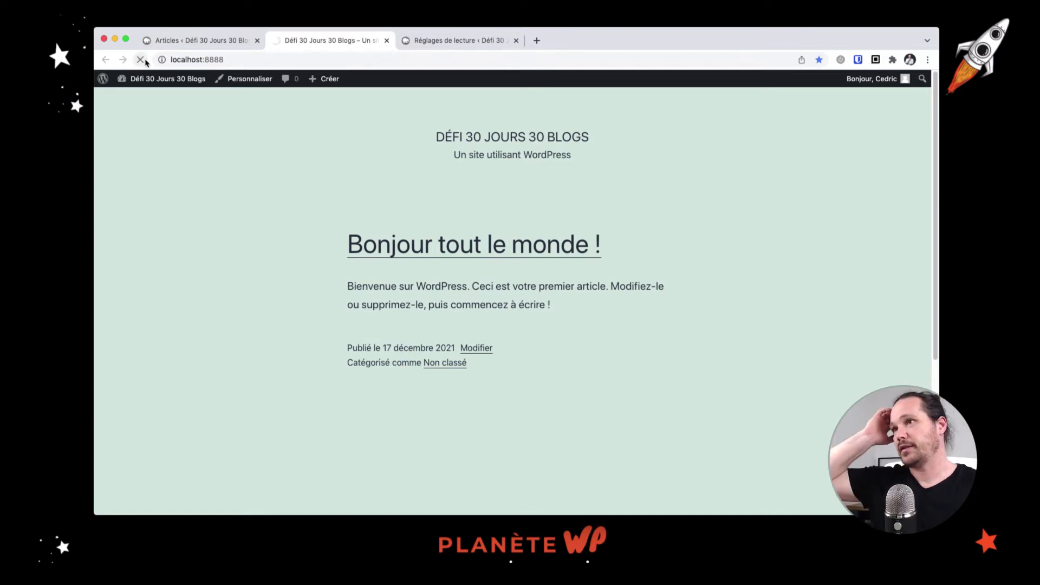
pyautogui.scroll(-4, 439, 311)
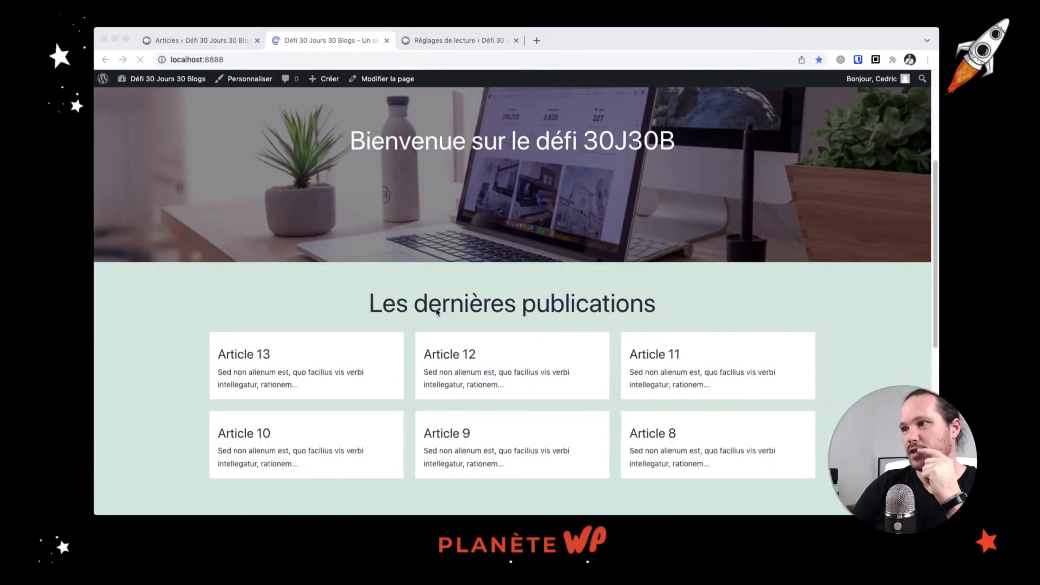
pyautogui.scroll(-2, 439, 311)
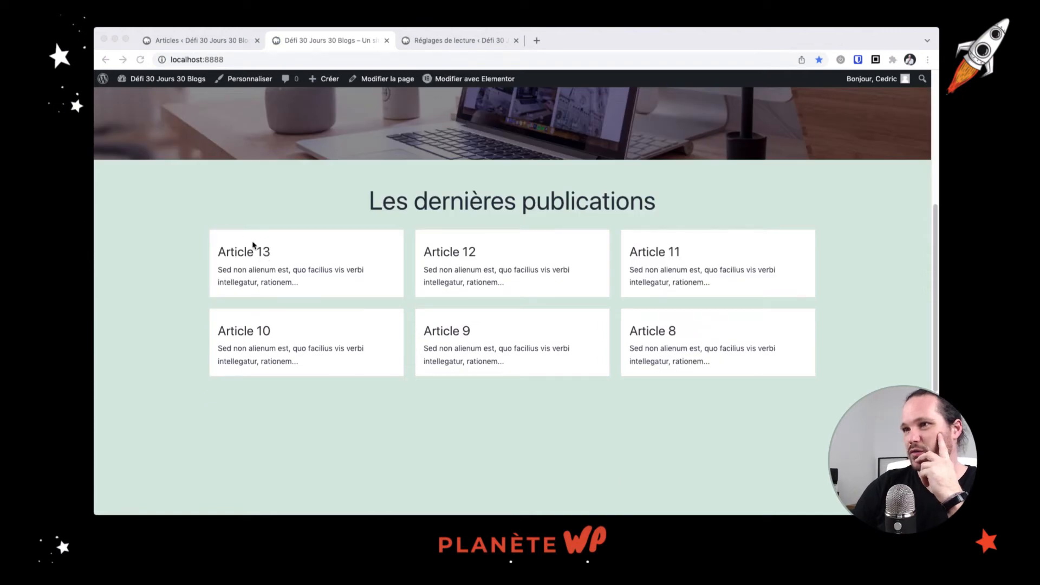
pyautogui.click(315, 253)
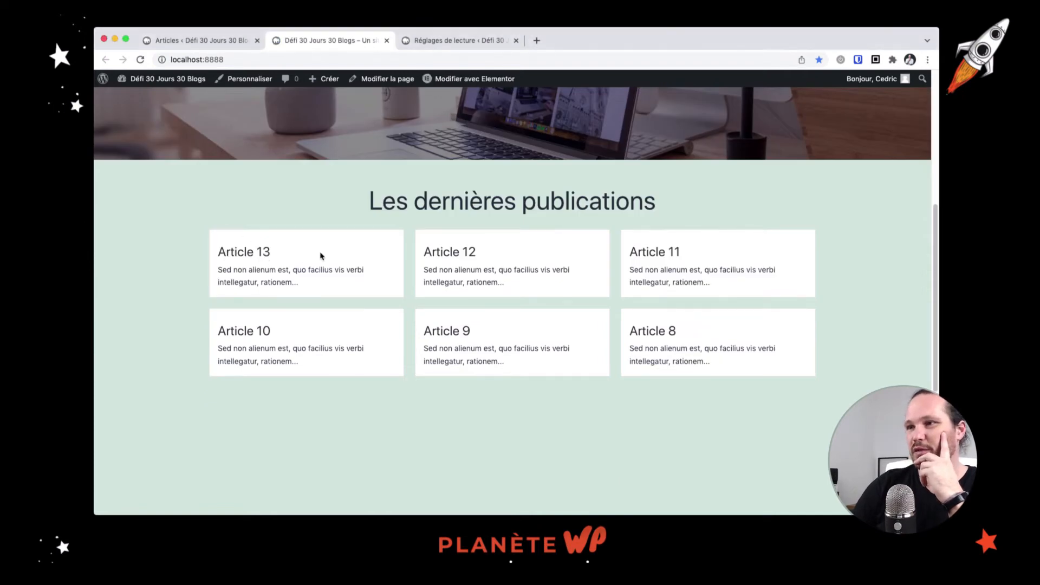
pyautogui.moveTo(271, 252); pyautogui.dragTo(237, 251)
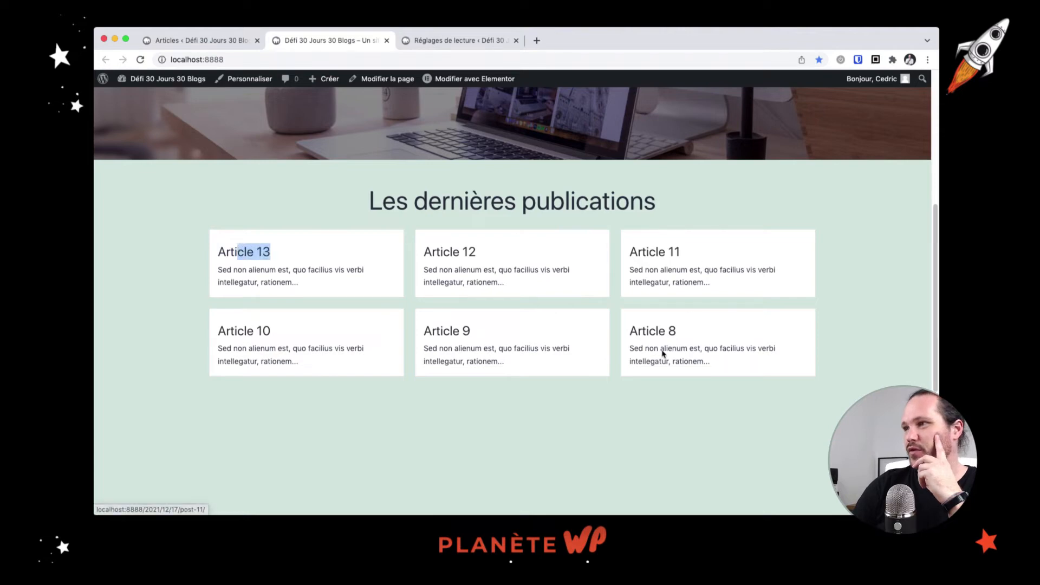
pyautogui.scroll(-5, 592, 433)
pyautogui.scroll(9, 420, 234)
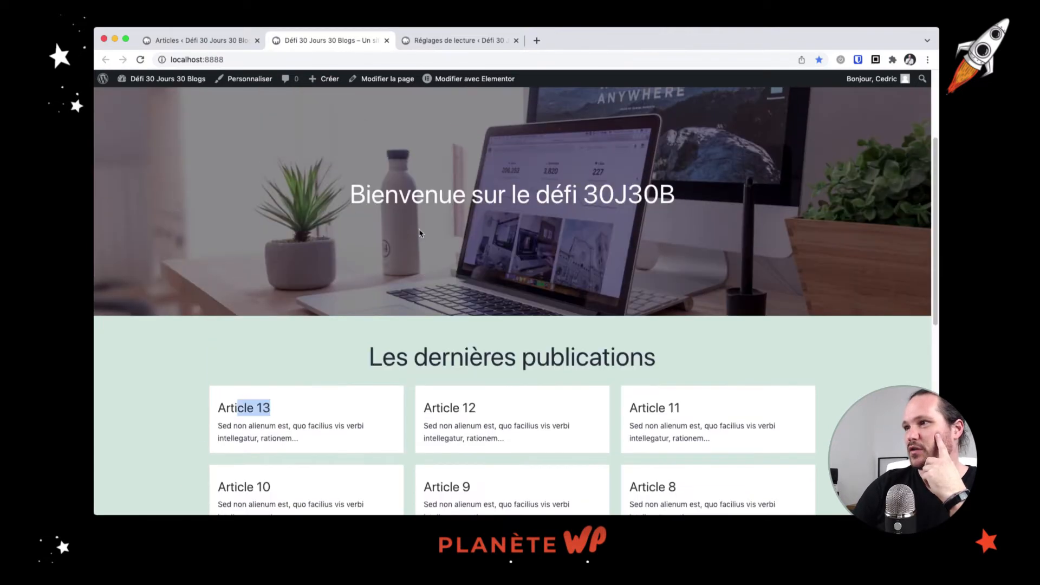
pyautogui.scroll(3, 428, 231)
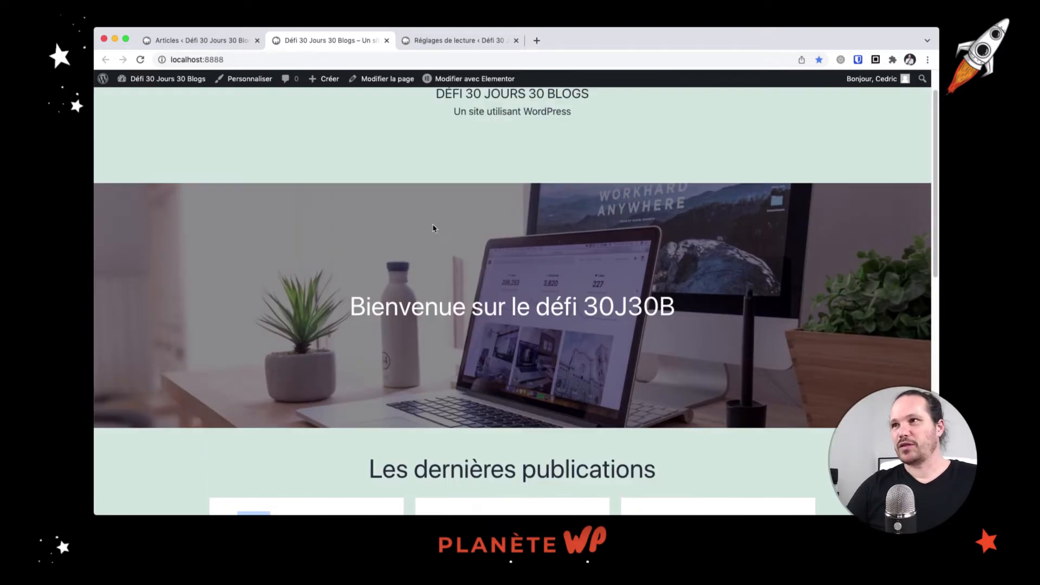
pyautogui.click(215, 42)
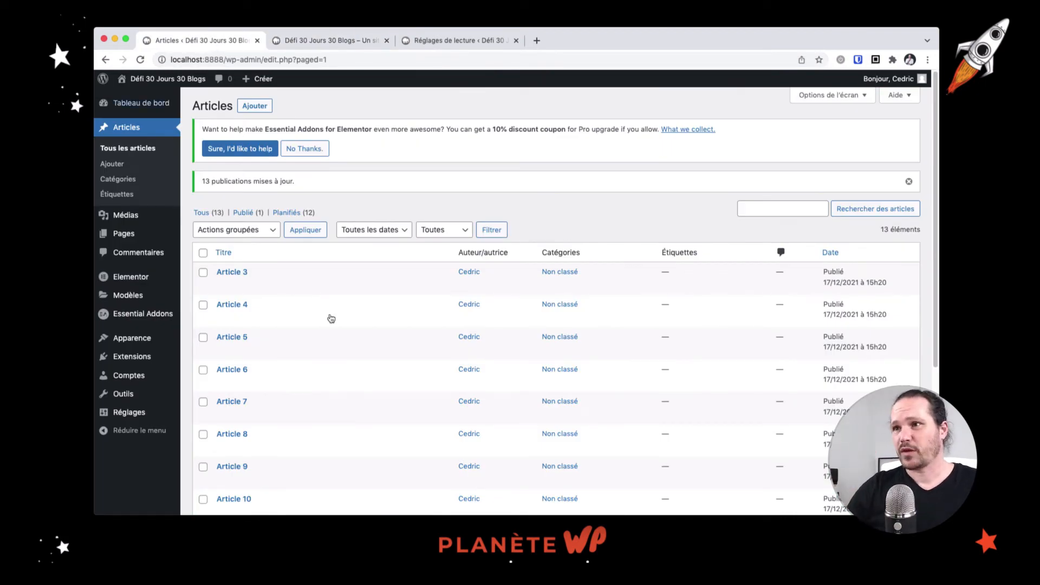
# Open Article 3 for editing from the Articles list
pyautogui.scroll(-5, 331, 318)
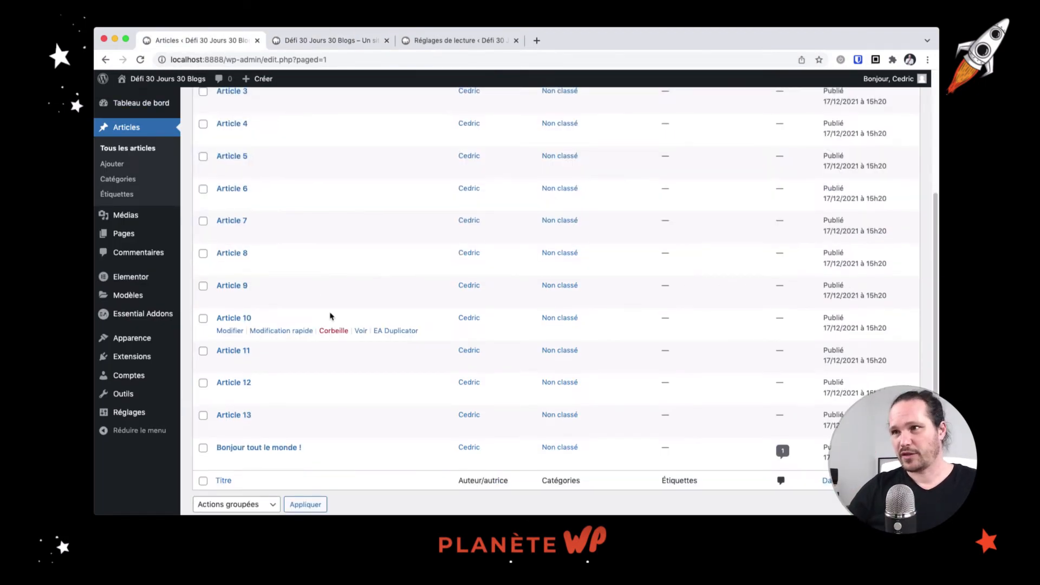
pyautogui.scroll(3, 331, 316)
pyautogui.scroll(-3, 331, 315)
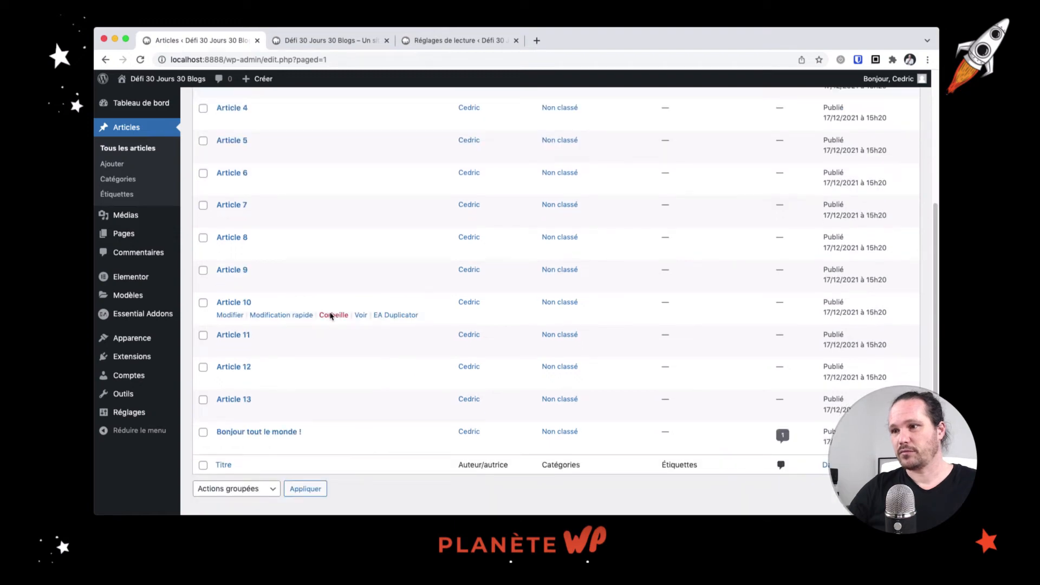
pyautogui.scroll(5, 331, 316)
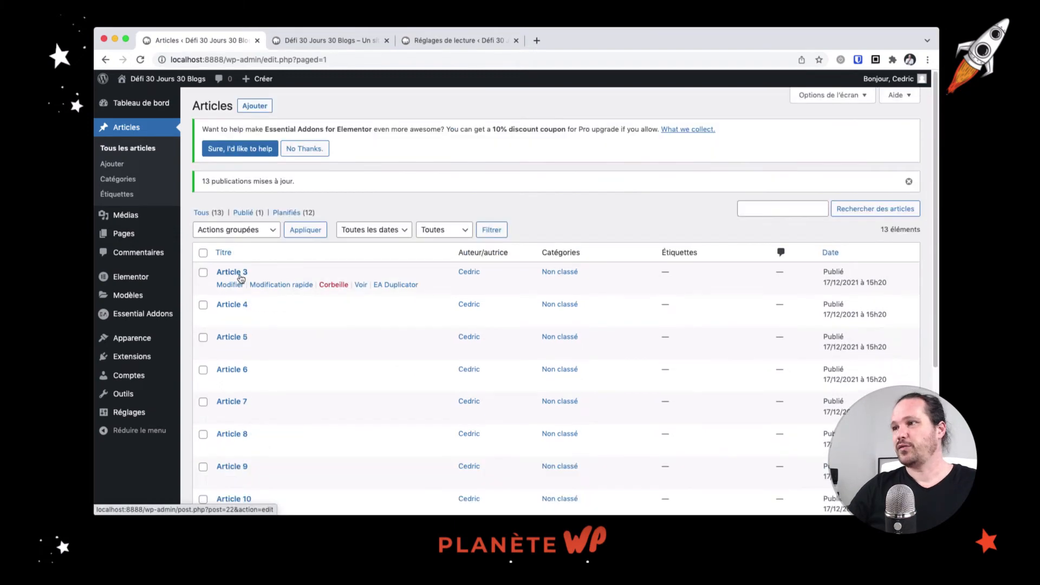
pyautogui.click(241, 278)
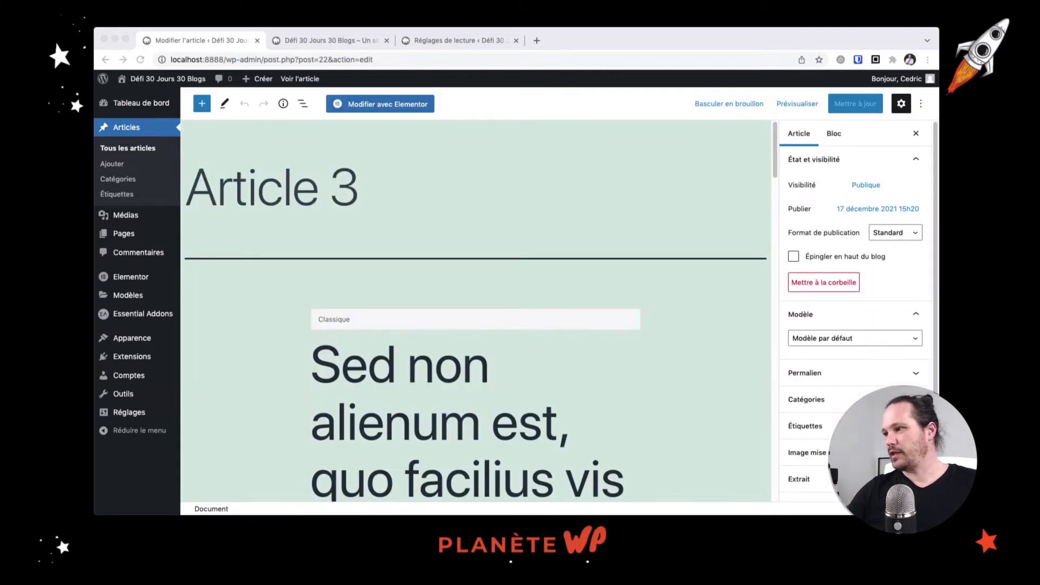
# Set the night-sky galaxy photo from the Media Library as featured image and update the post
pyautogui.press('super+Tab')
pyautogui.scroll(-3, 856, 379)
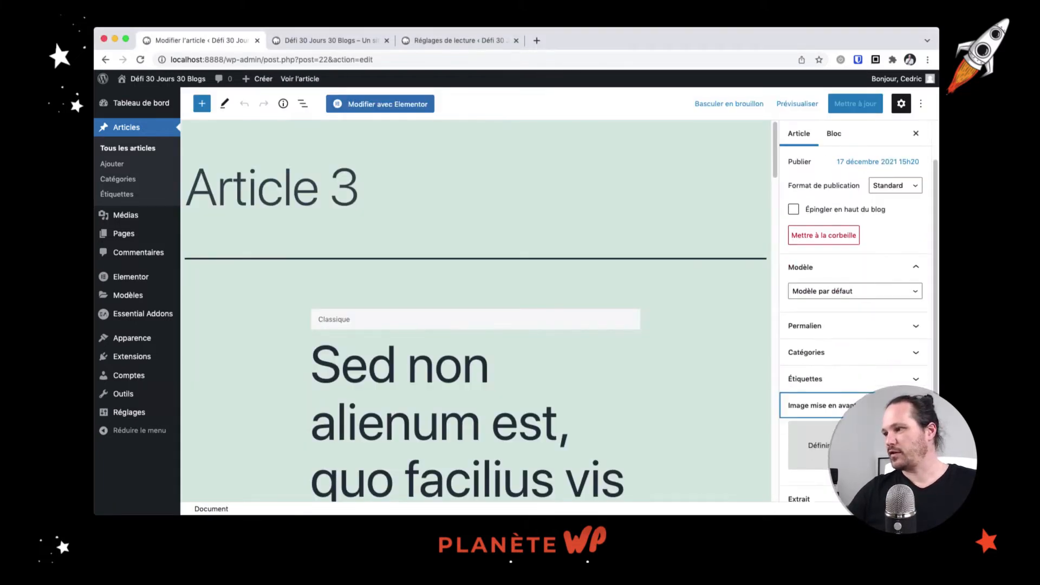
pyautogui.click(824, 408)
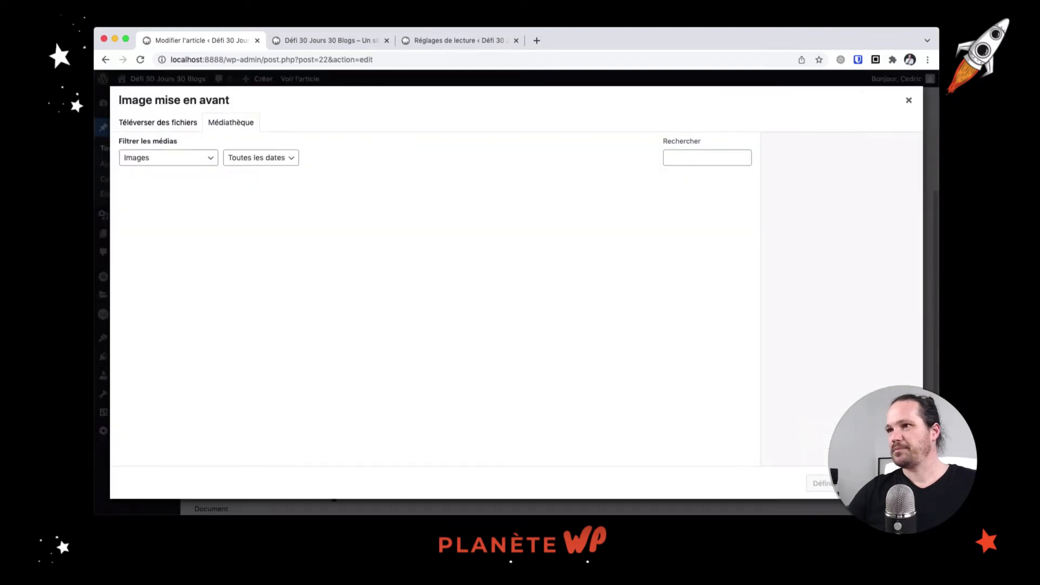
pyautogui.press('super+Tab')
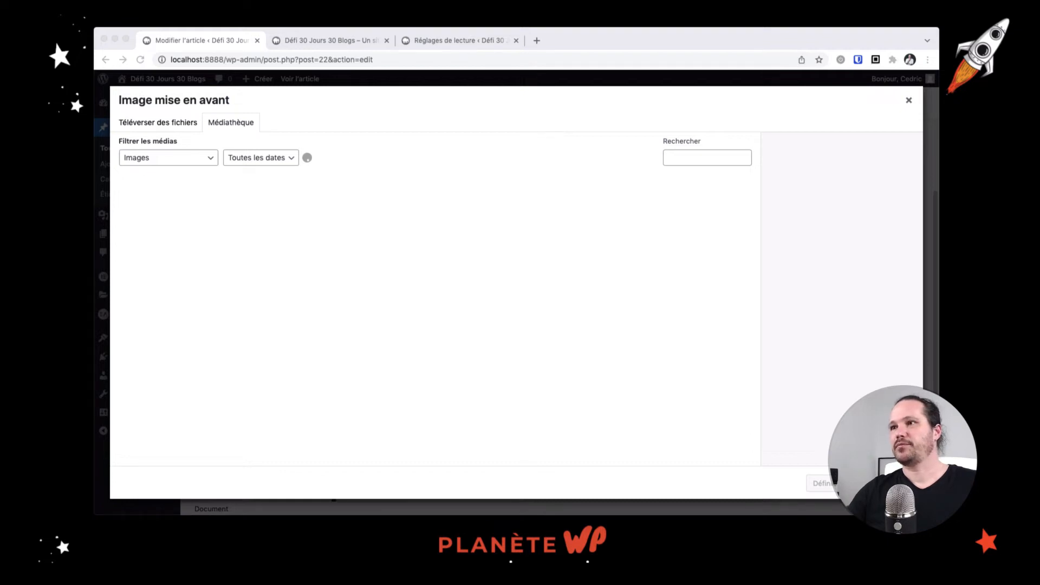
pyautogui.doubleClick(463, 269)
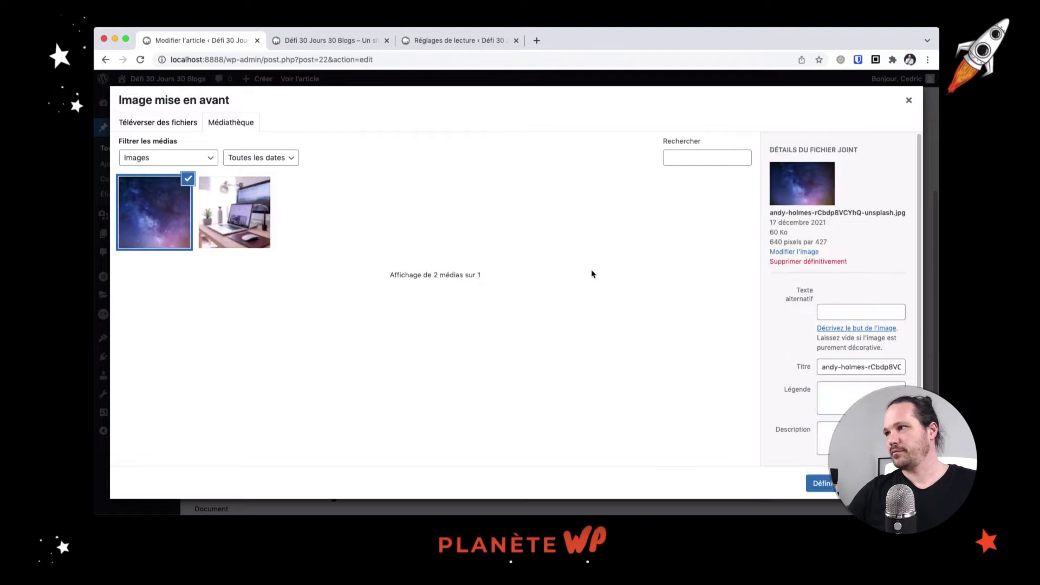
pyautogui.click(860, 483)
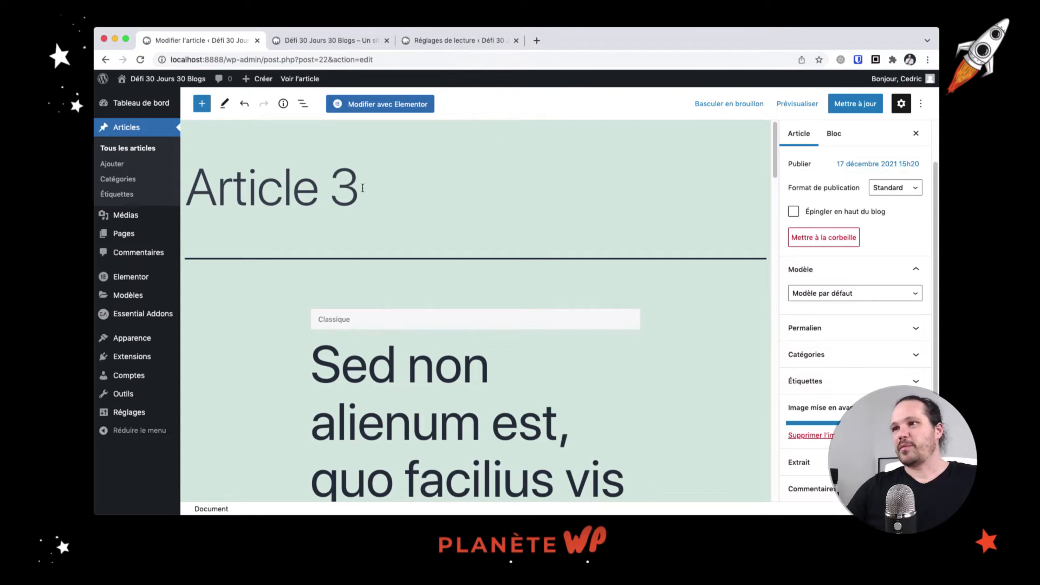
pyautogui.moveTo(362, 188); pyautogui.dragTo(215, 196)
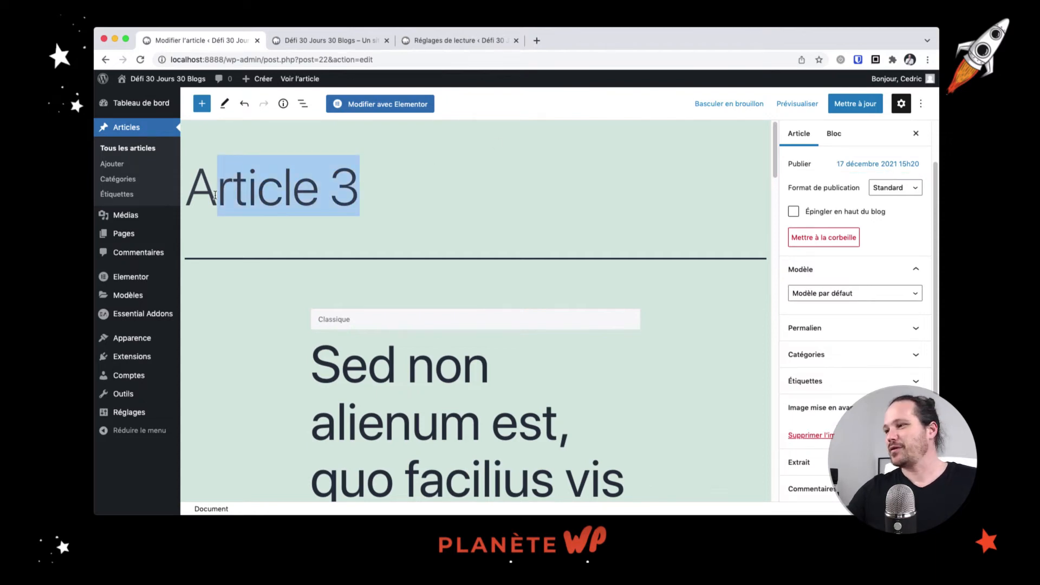
pyautogui.click(461, 184)
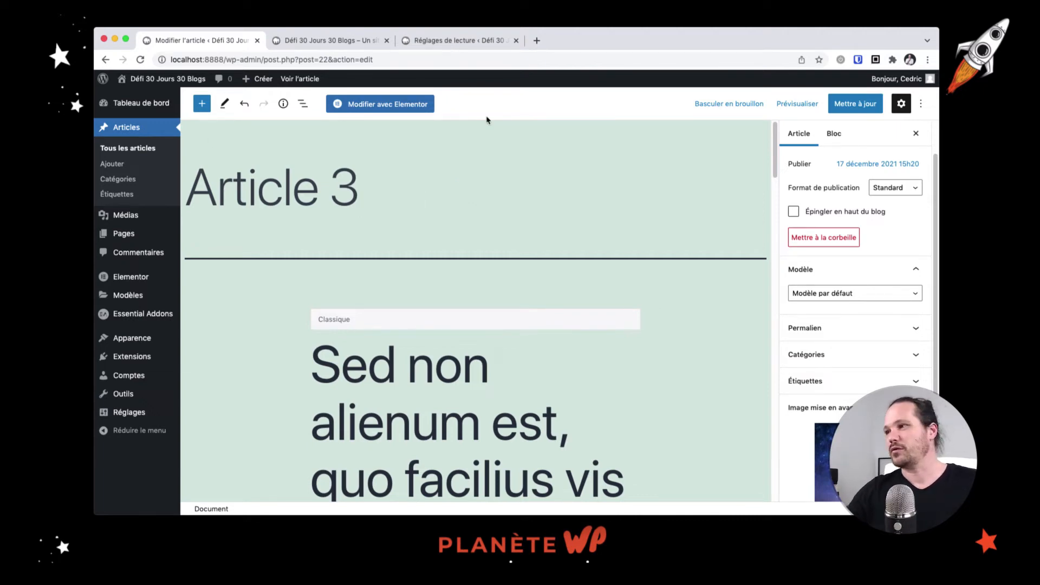
pyautogui.click(864, 111)
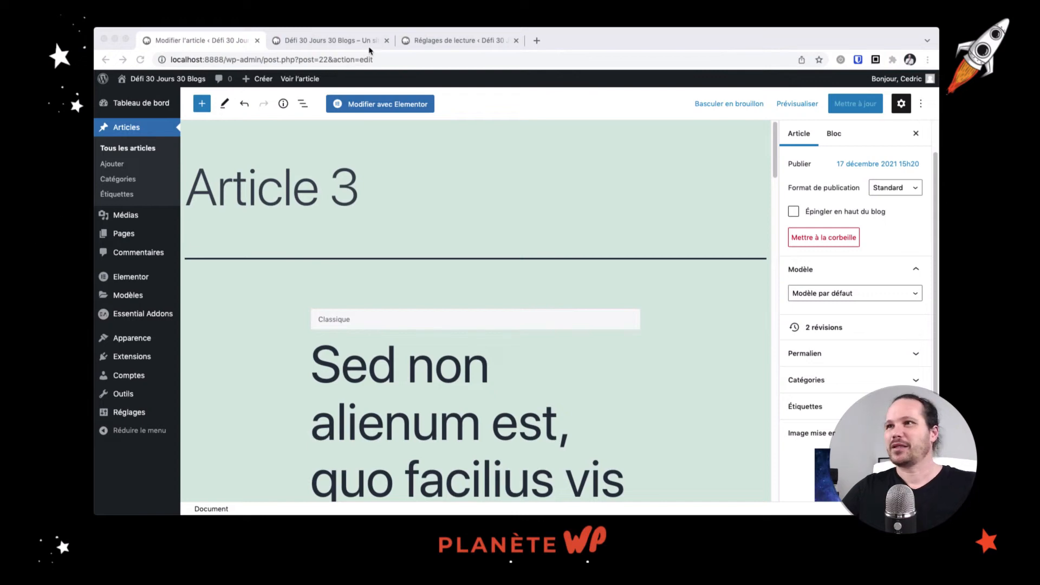
# Reload the homepage to check the posts grid, then open the All Posts list
pyautogui.click(371, 47)
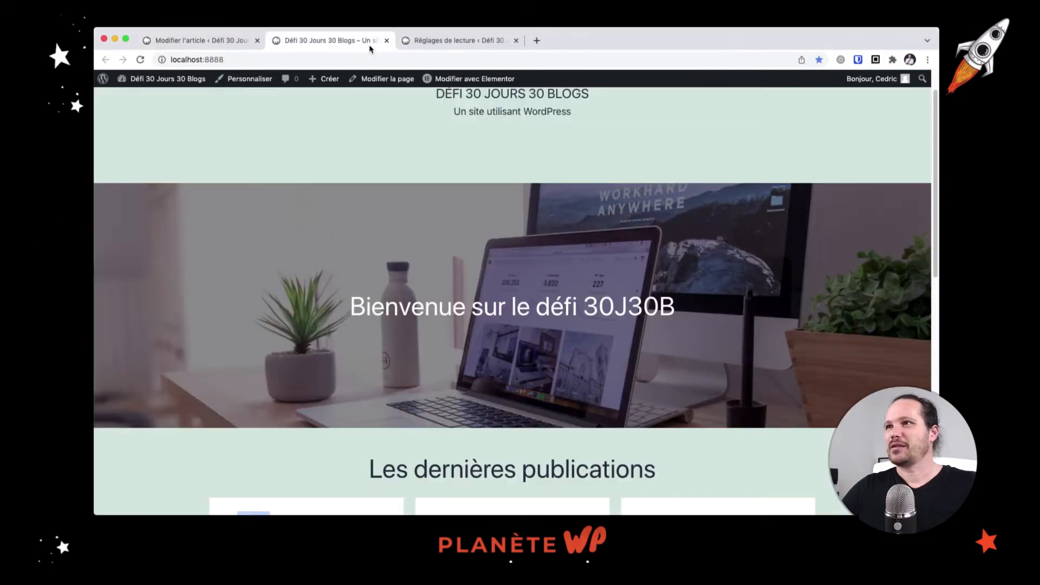
pyautogui.click(142, 60)
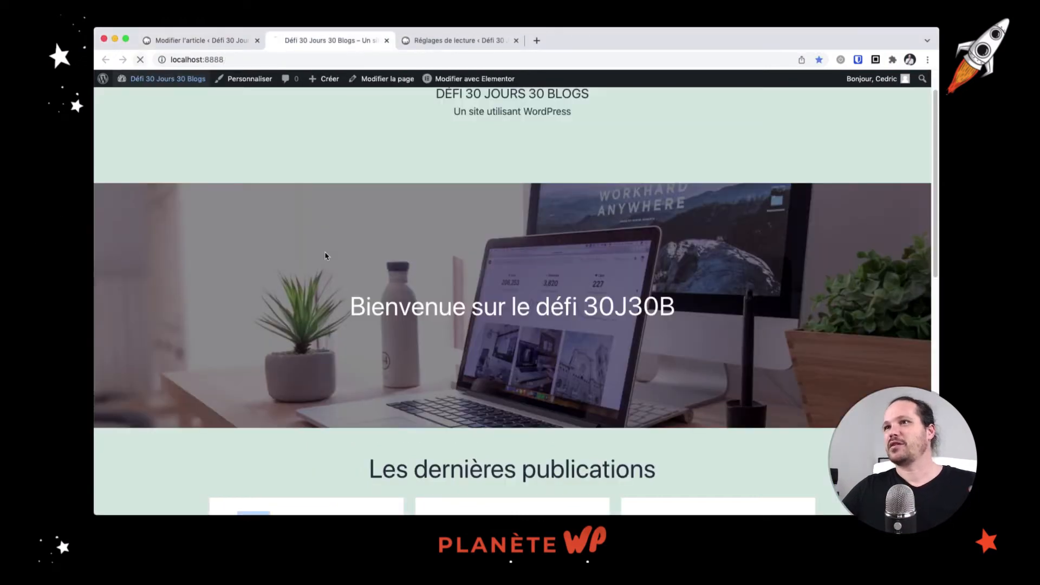
pyautogui.scroll(-5, 427, 296)
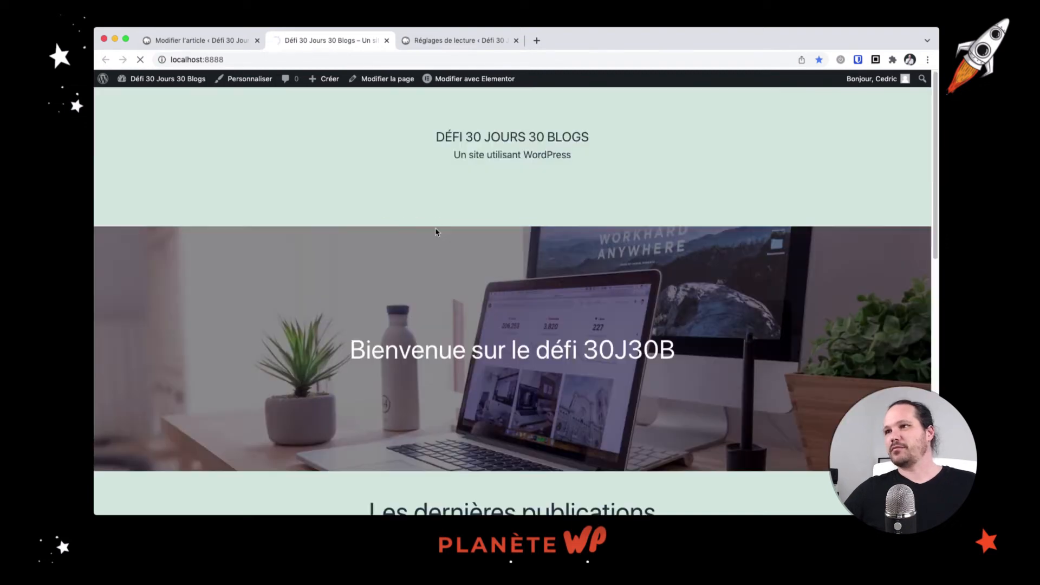
pyautogui.click(211, 41)
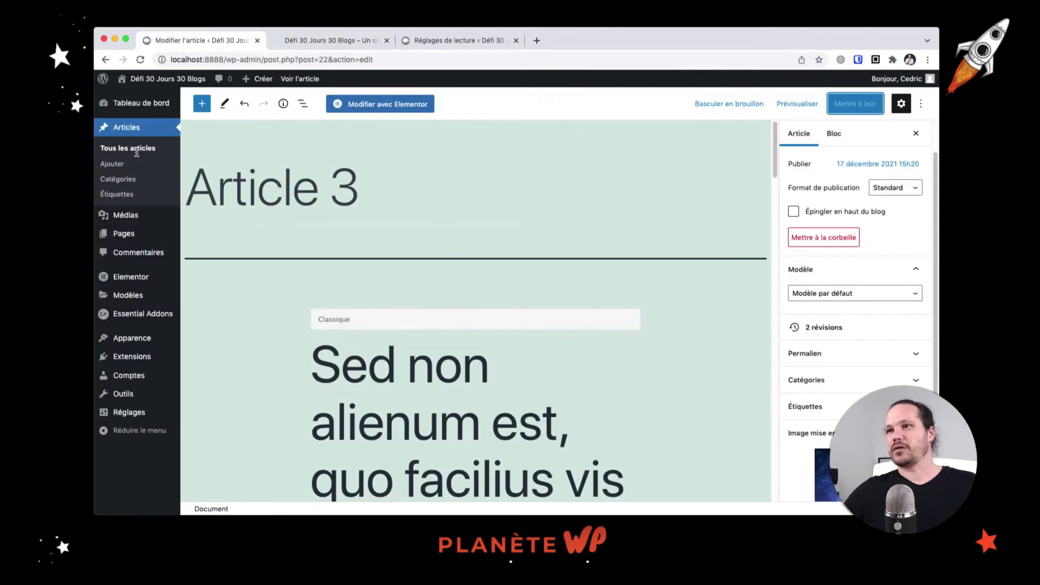
pyautogui.click(146, 149)
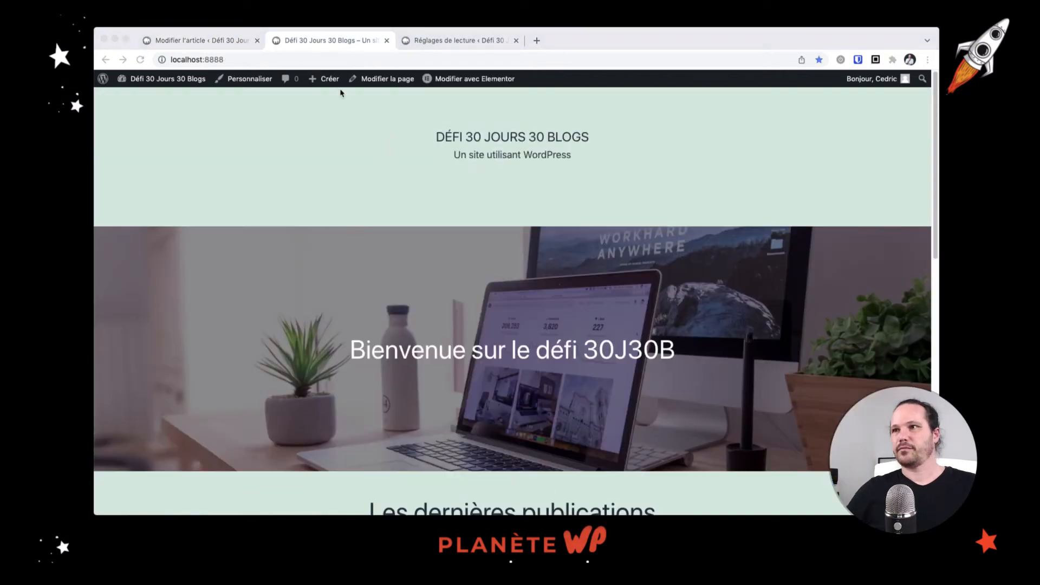
# Reload the homepage again and scroll through the refreshed latest posts grid
pyautogui.click(140, 60)
pyautogui.scroll(-2, 352, 264)
pyautogui.scroll(-3, 353, 263)
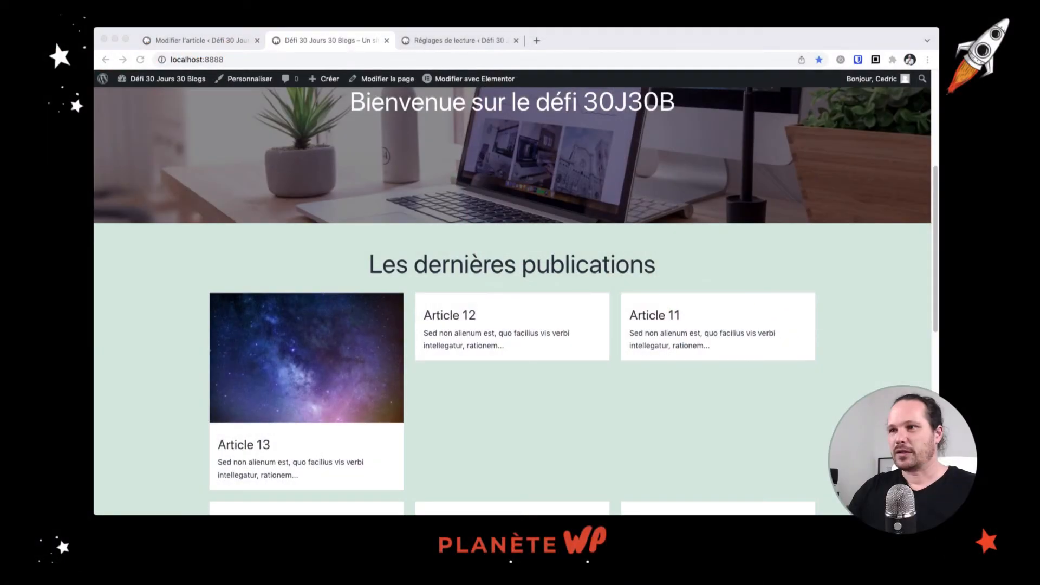
pyautogui.scroll(-5, 392, 350)
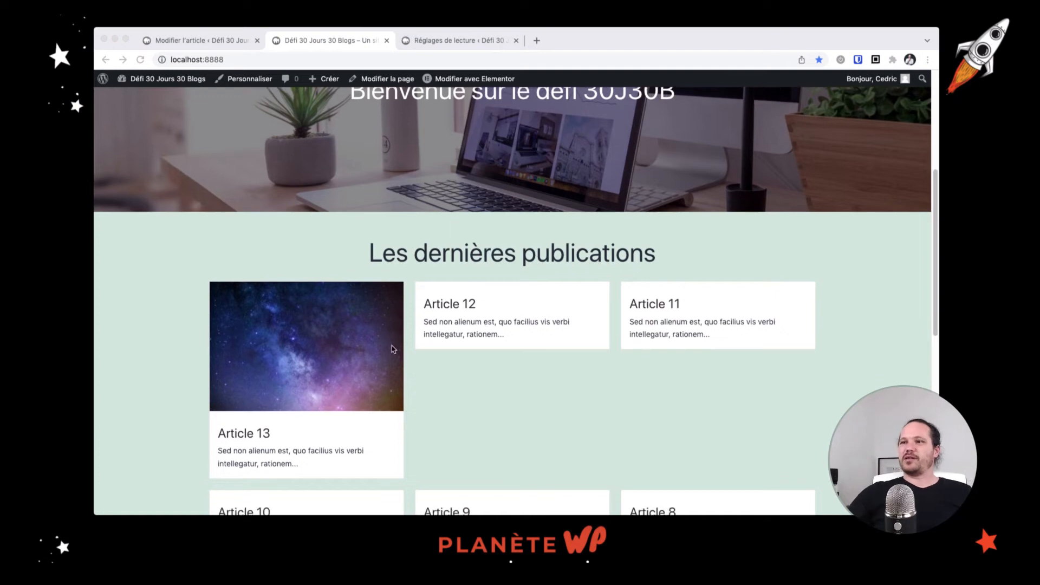
pyautogui.scroll(5, 390, 349)
pyautogui.scroll(3, 390, 350)
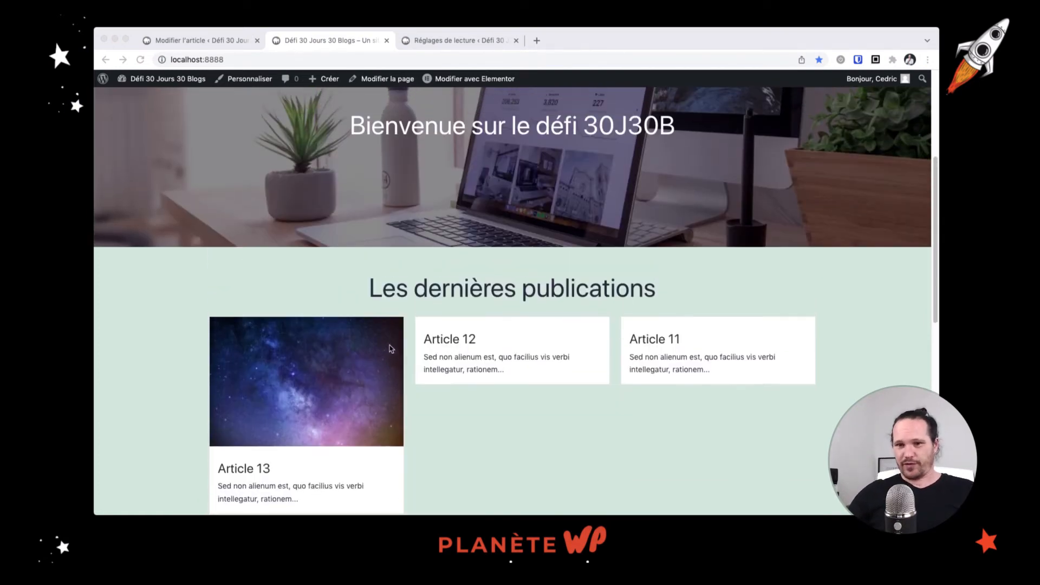
pyautogui.scroll(-4, 392, 347)
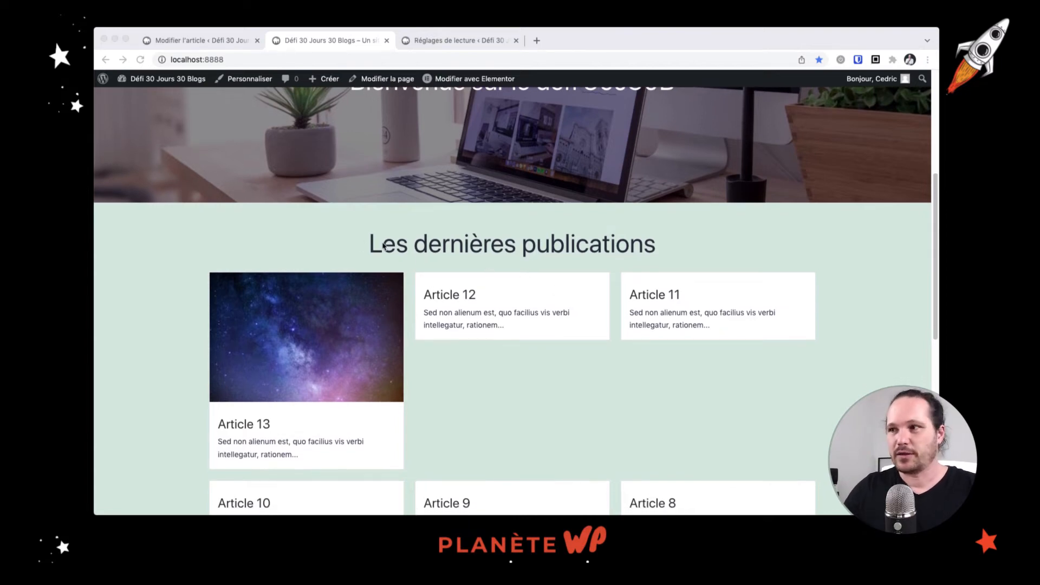
pyautogui.scroll(-3, 534, 323)
pyautogui.scroll(8, 535, 322)
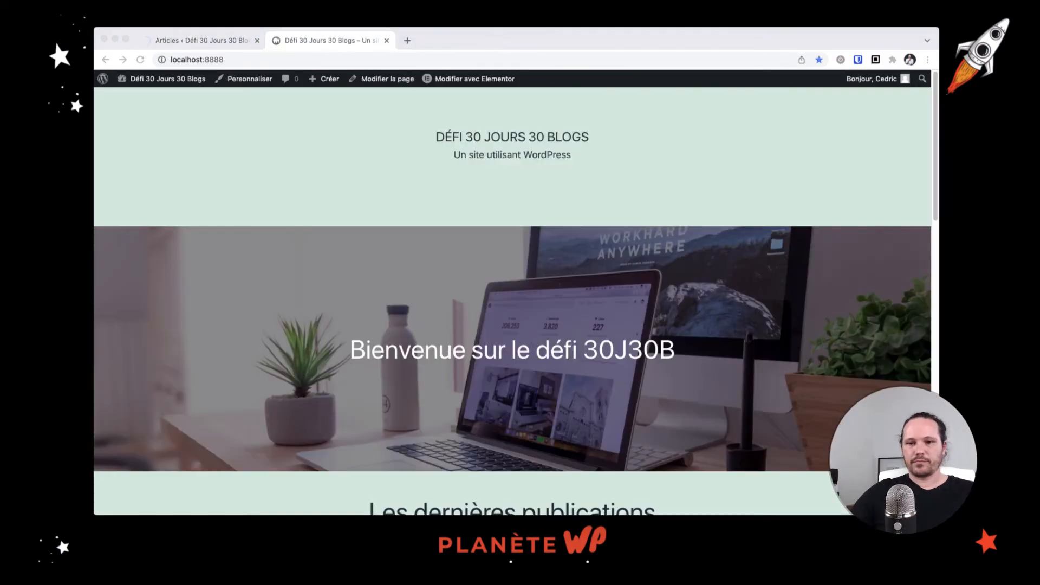
# Confirm Articles 13 through 8 each show a space photo, then open the Posts Categories page
pyautogui.scroll(-3, 629, 336)
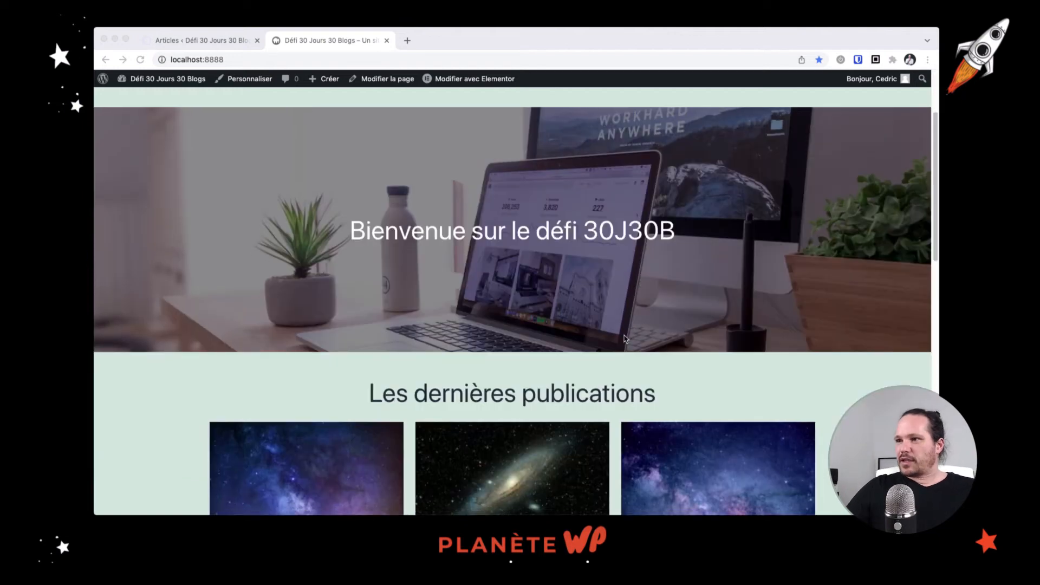
pyautogui.scroll(-8, 624, 338)
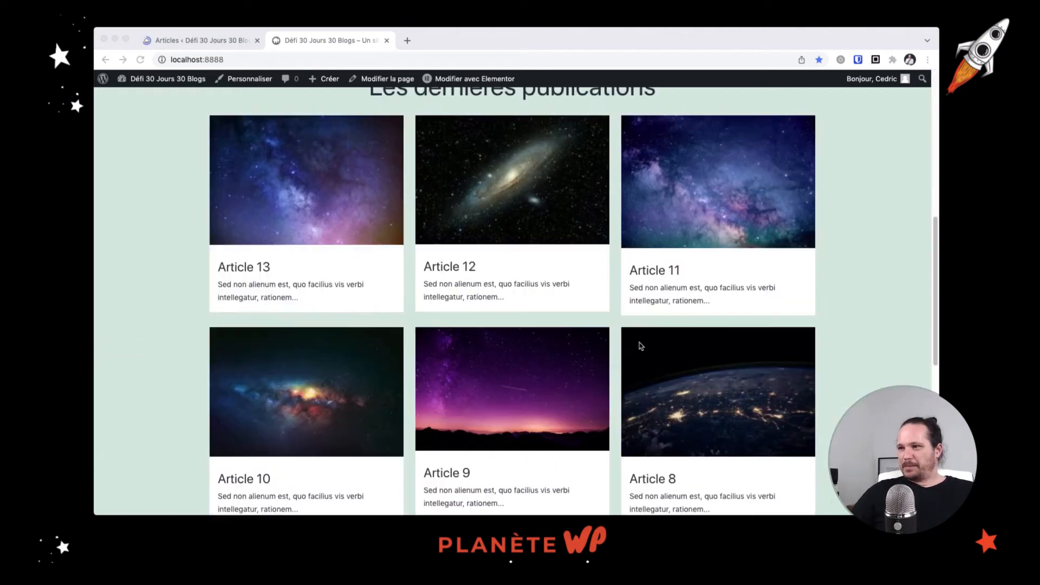
pyautogui.scroll(4, 642, 342)
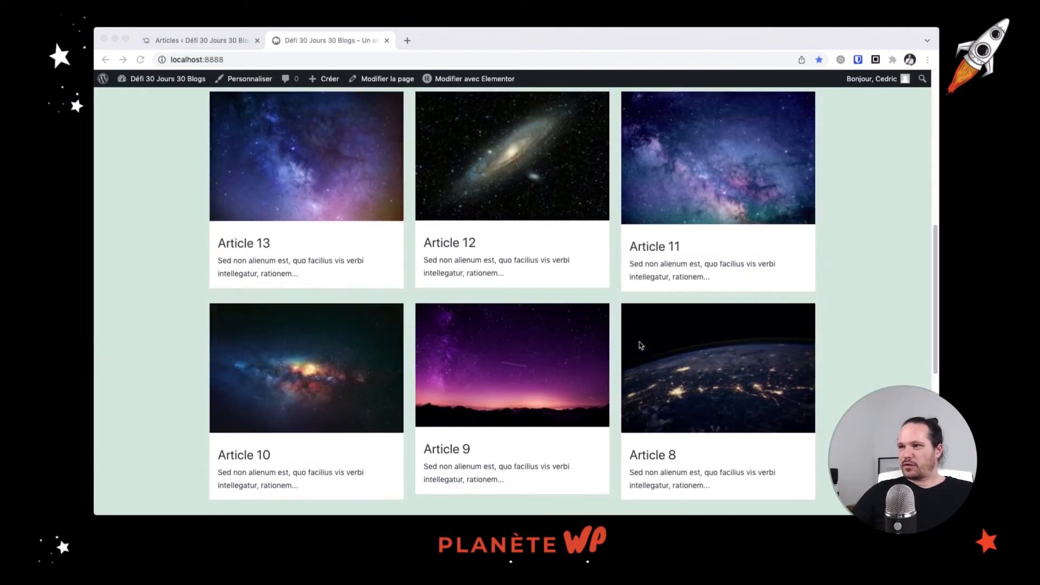
pyautogui.scroll(8, 644, 338)
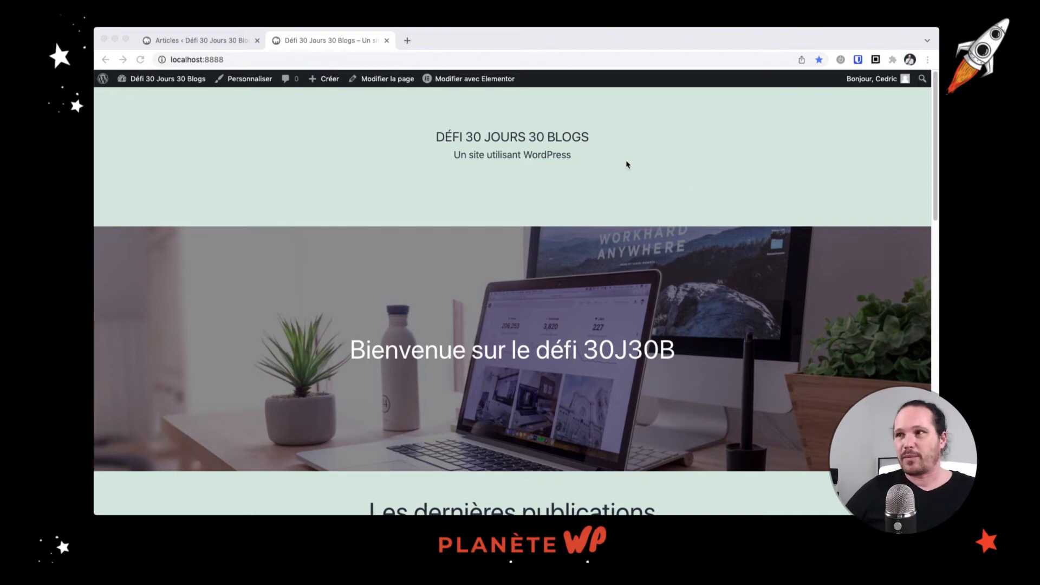
pyautogui.scroll(-5, 634, 197)
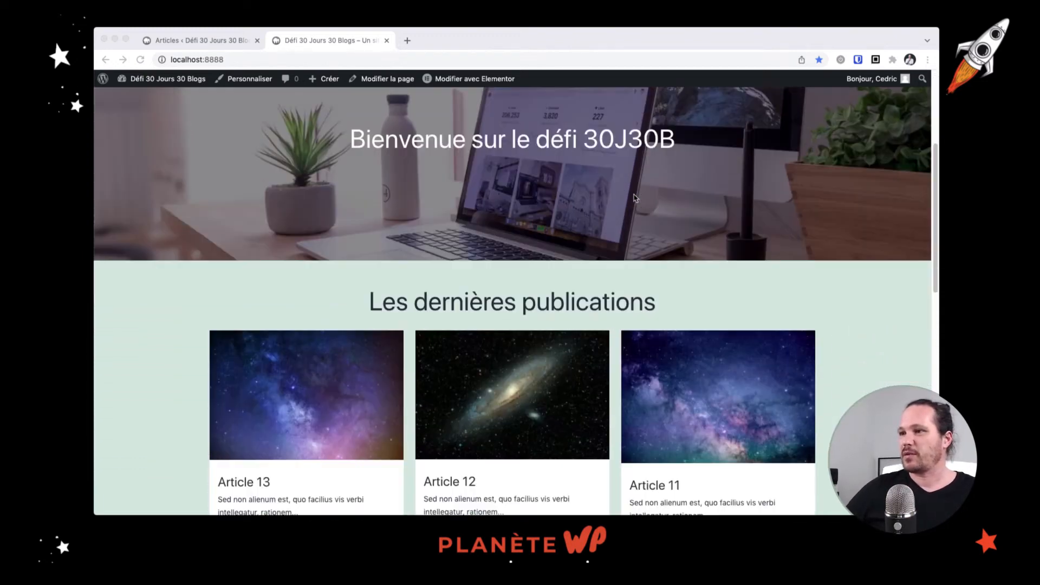
pyautogui.scroll(-3, 519, 260)
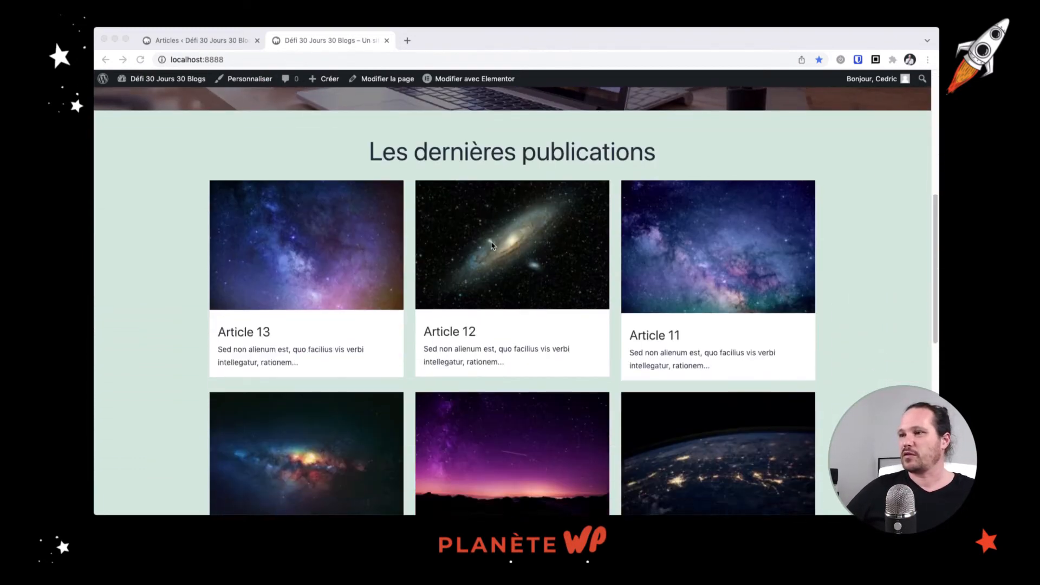
pyautogui.scroll(-1, 520, 261)
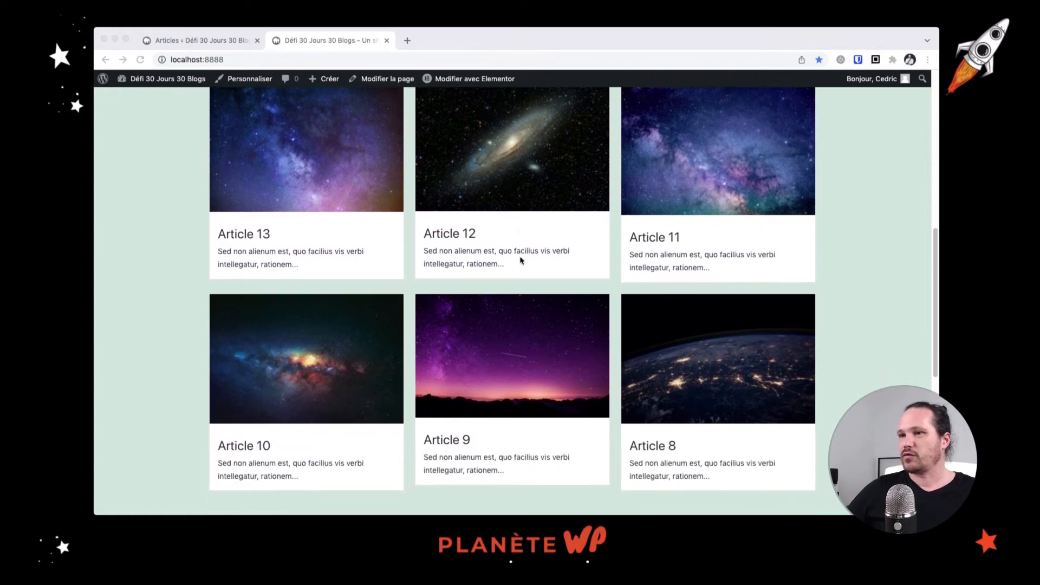
pyautogui.scroll(7, 503, 230)
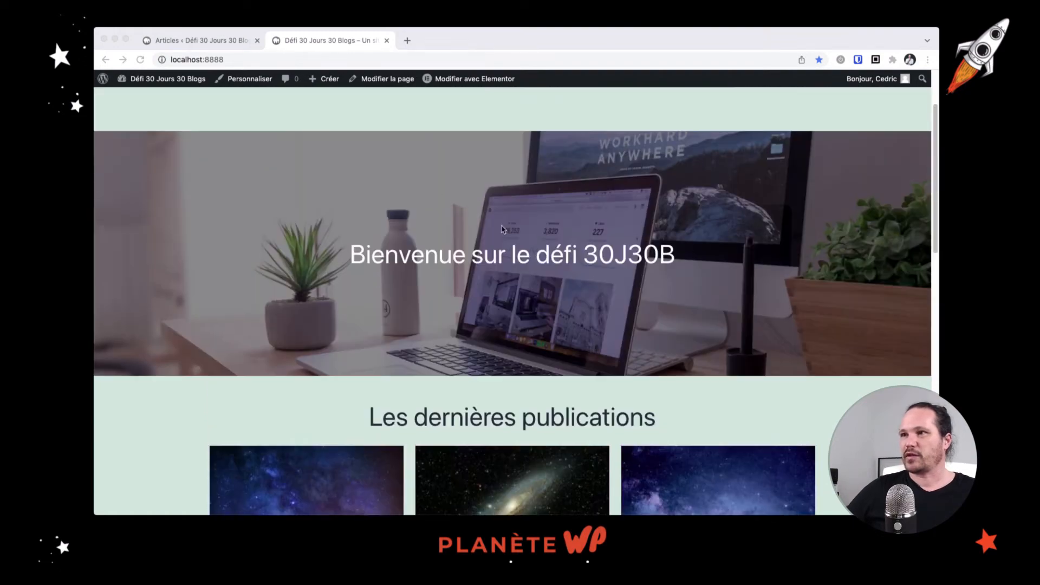
pyautogui.click(215, 43)
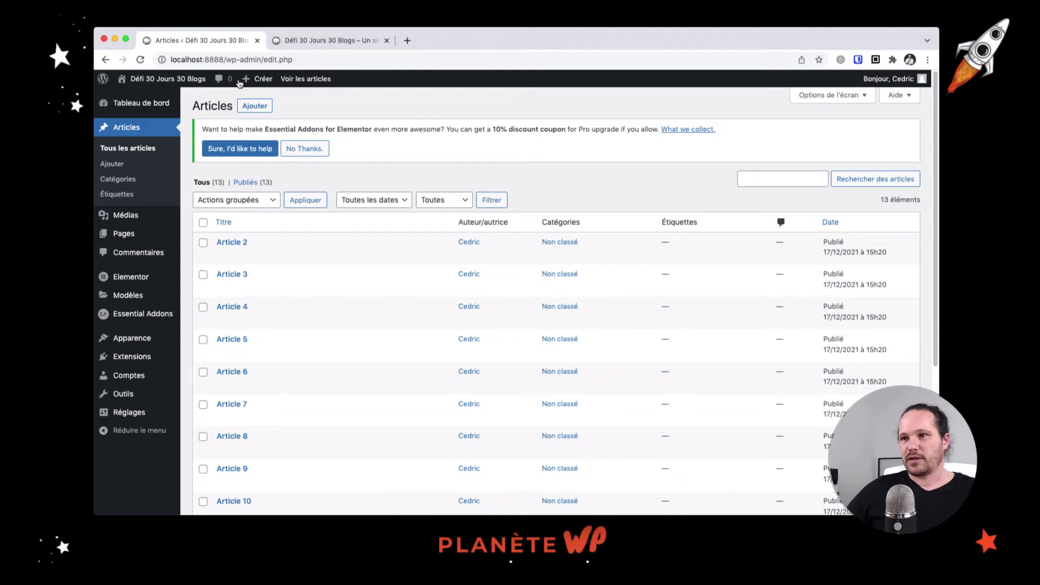
pyautogui.click(117, 179)
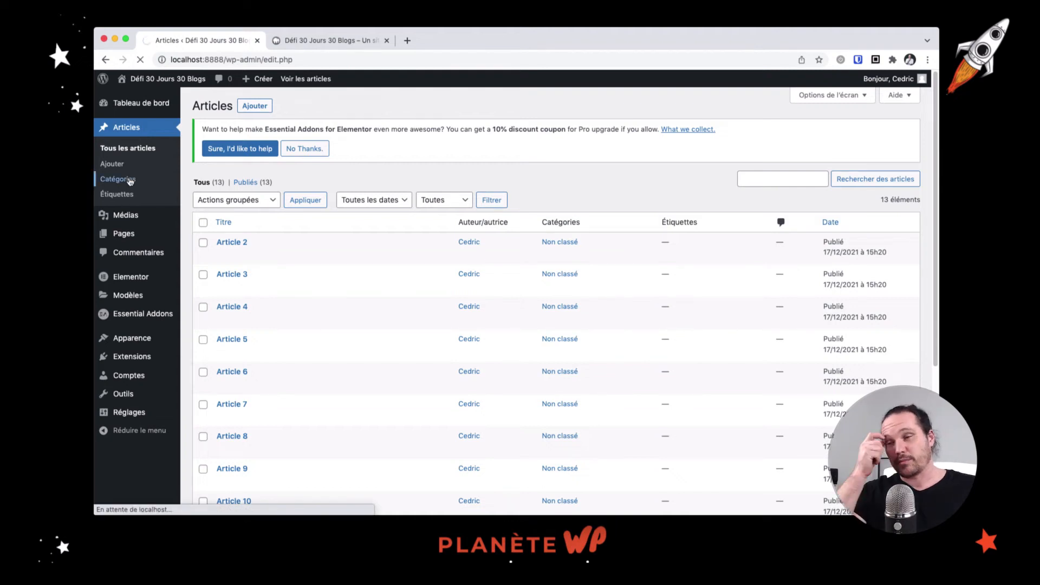